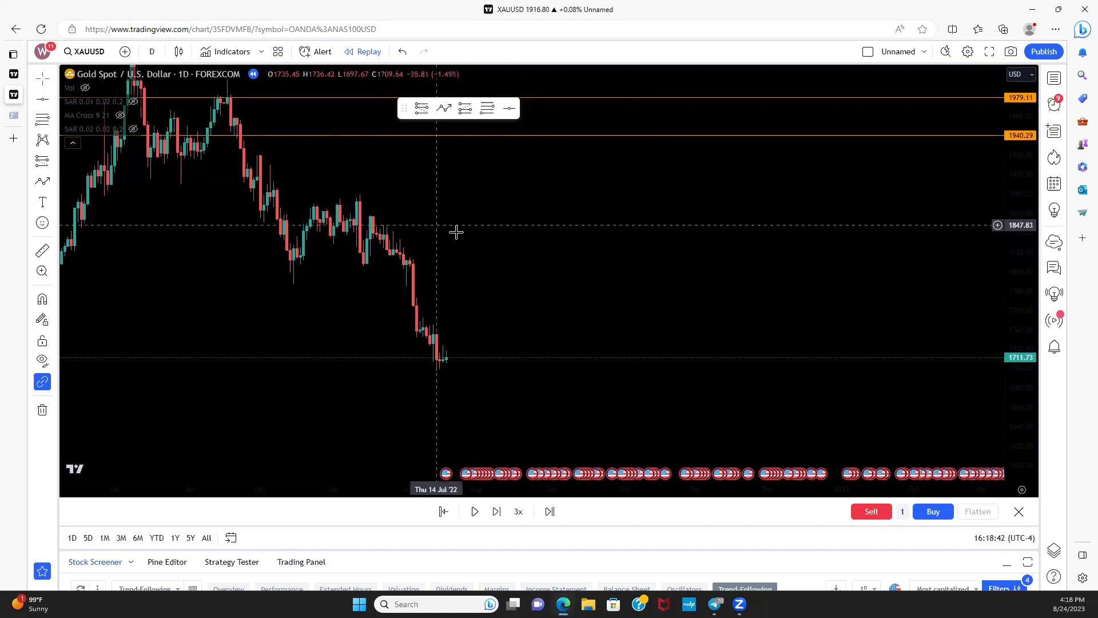
Switch to Telegram and jump to the newest post in The Play Book FREE Plays channel.
left_click(715, 604)
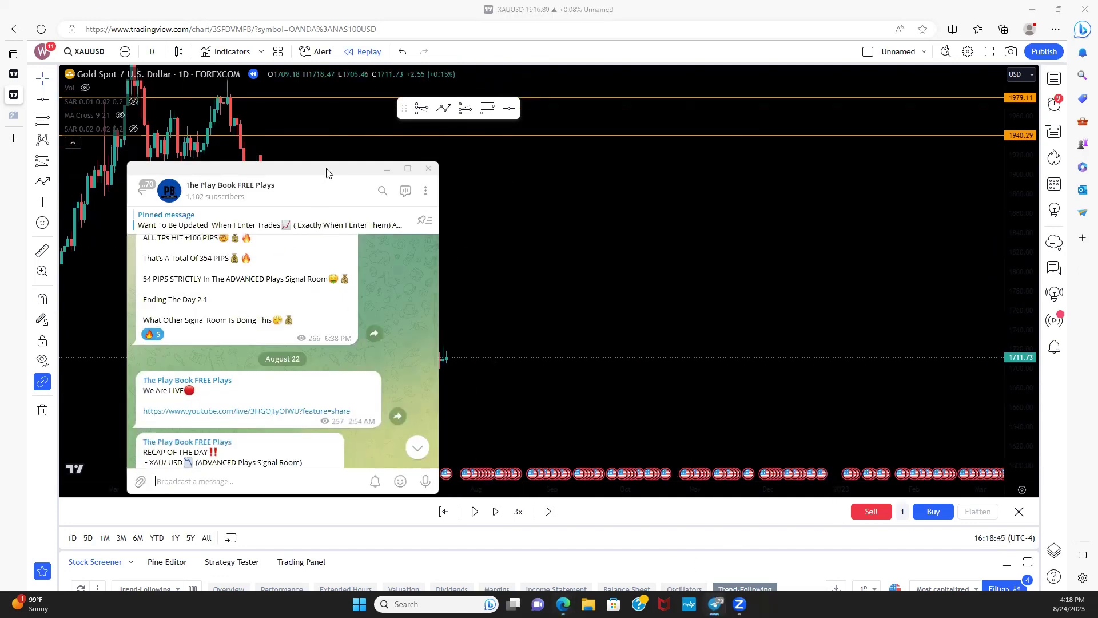
left_click_drag(328, 172, 467, 141)
scroll(548, 388, "down", 3)
left_click(553, 415)
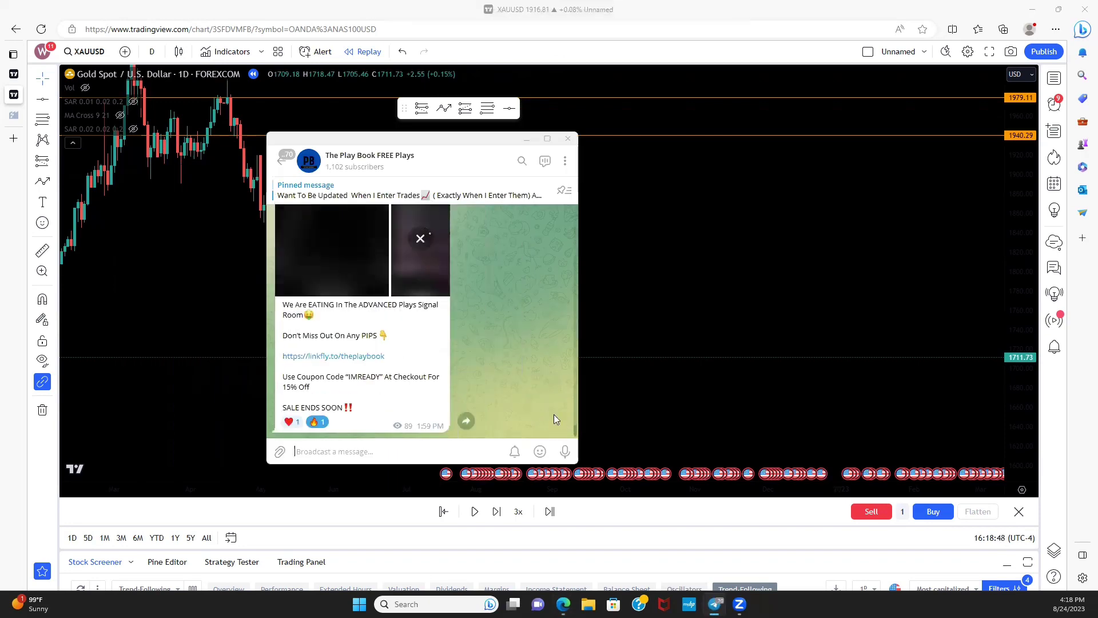
Read back through the channel's posts to the August 20 weekly recap and open its quoted XAU/USD sell signal.
scroll(473, 333, "up", 3)
scroll(429, 345, "down", 1)
scroll(428, 344, "up", 2)
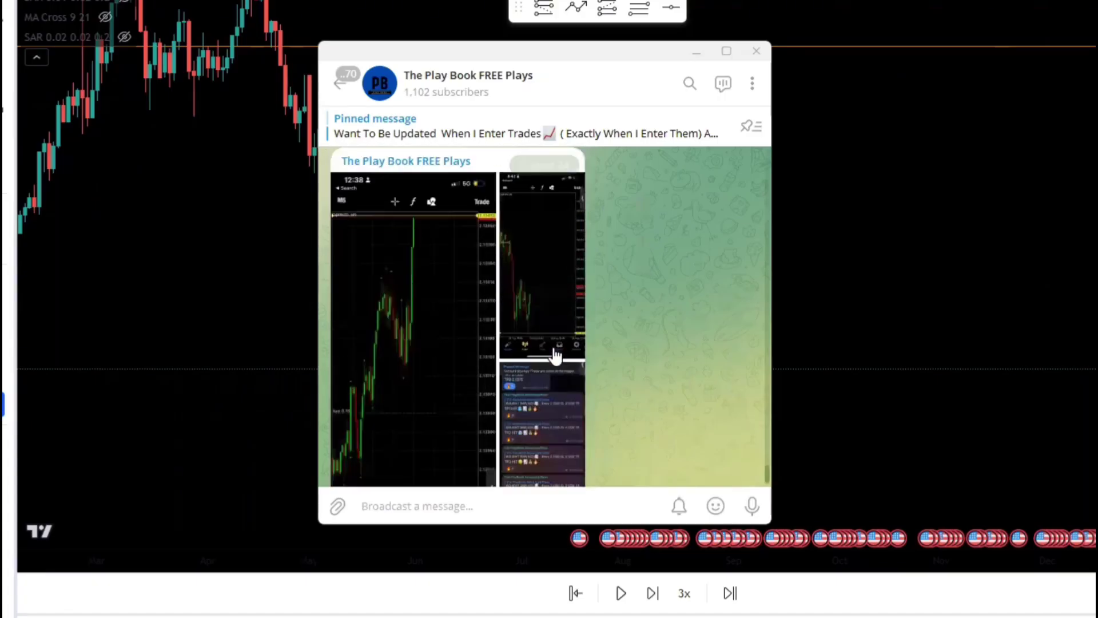
scroll(555, 355, "up", 10)
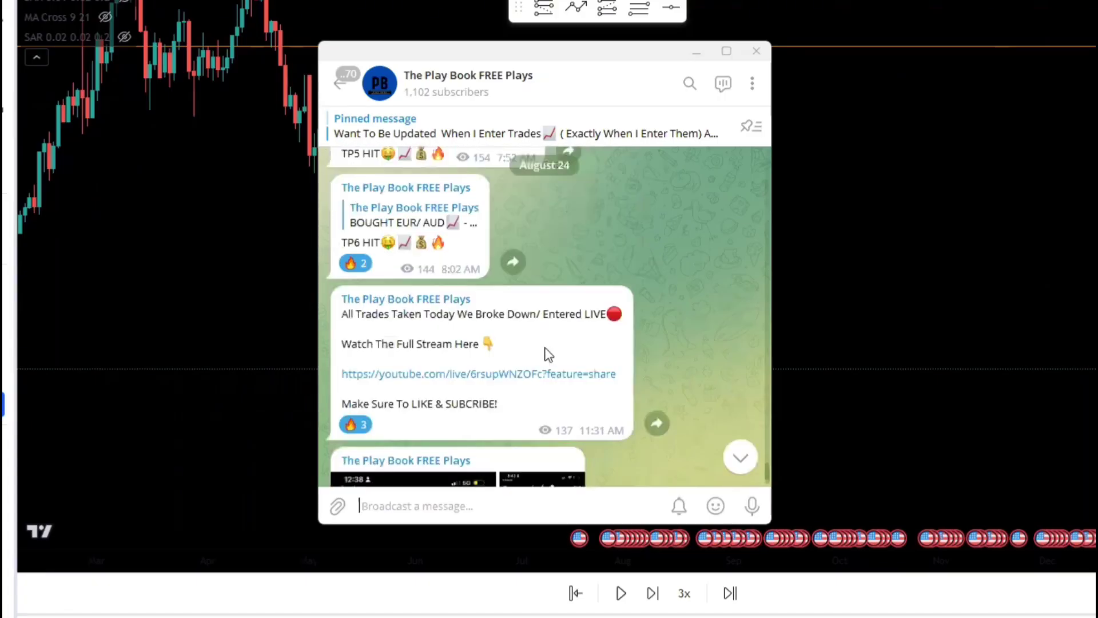
scroll(442, 353, "up", 3)
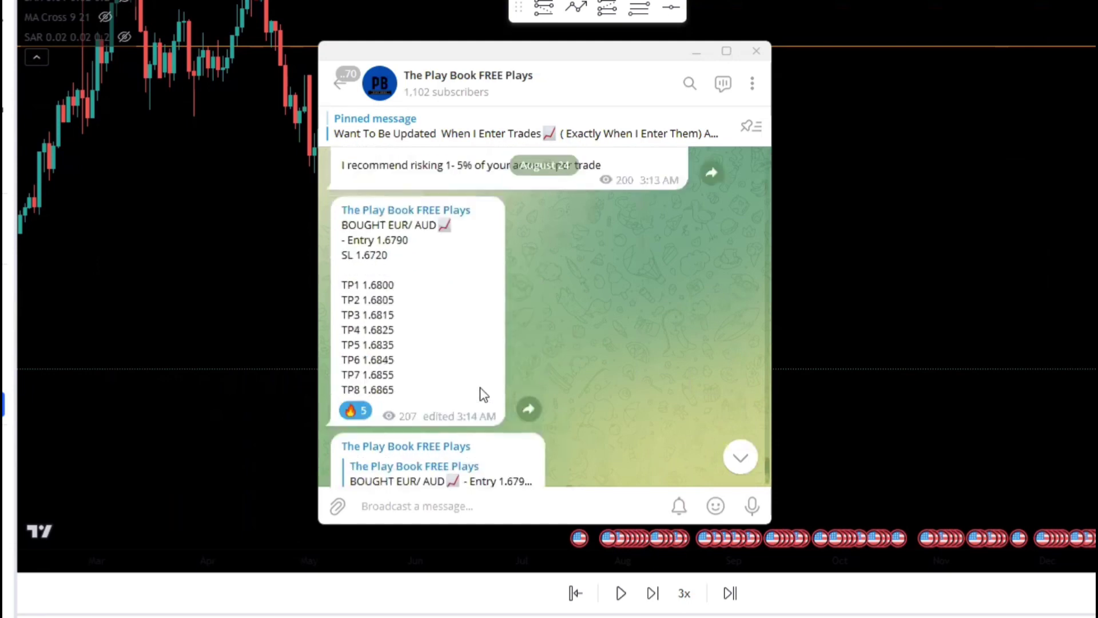
scroll(432, 304, "up", 15)
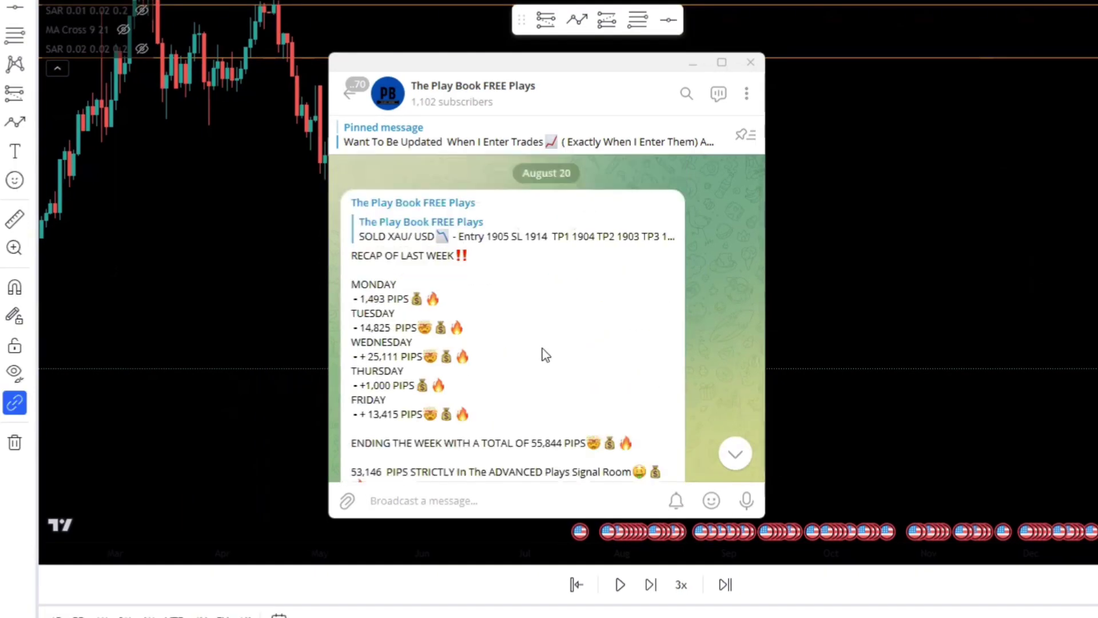
scroll(551, 316, "down", 2)
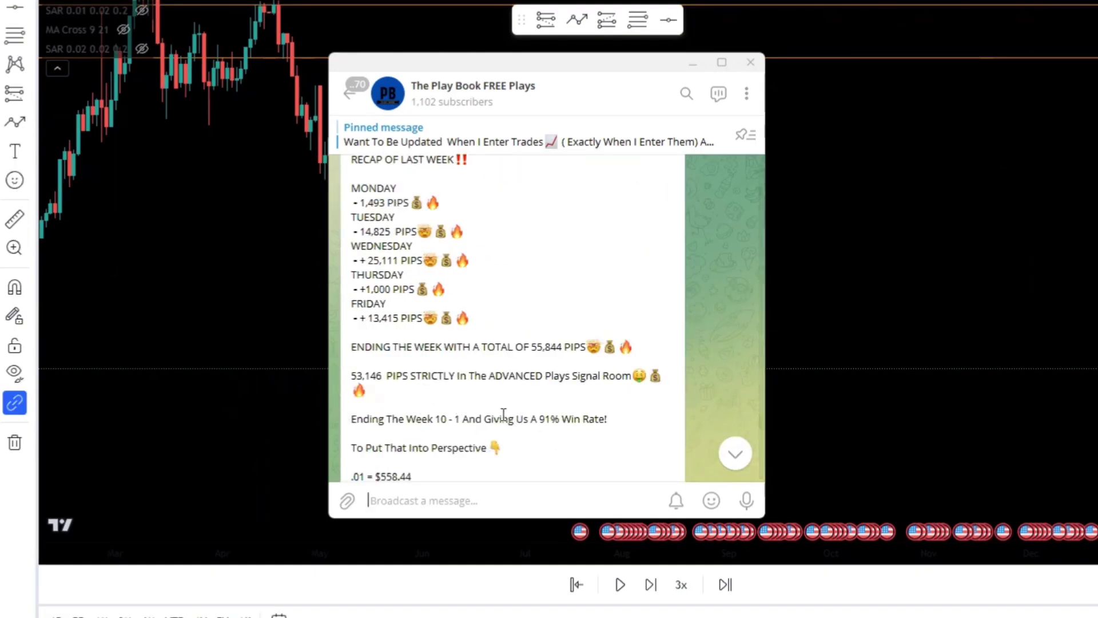
scroll(538, 427, "up", 1)
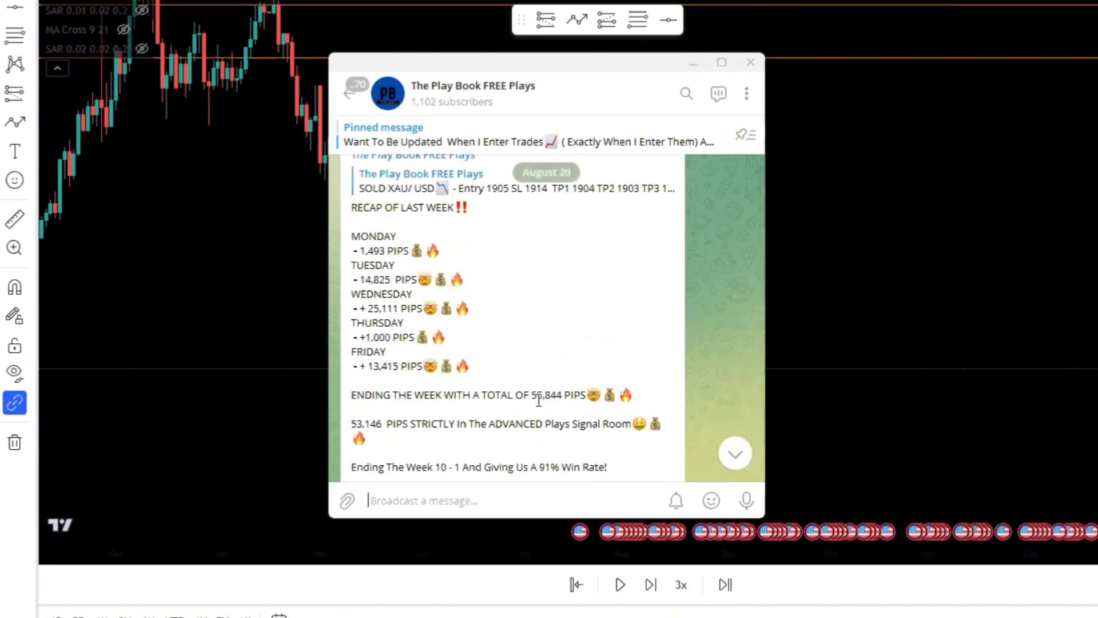
scroll(526, 399, "up", 2)
left_click(443, 276)
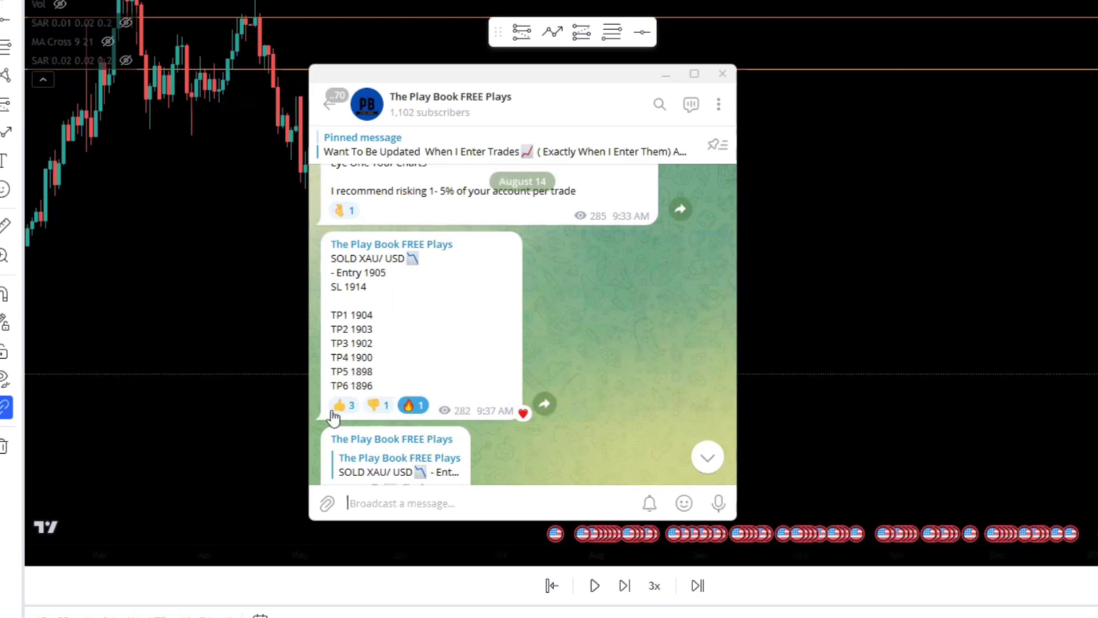
View the GBPJPY chart screenshot posted below the XAU/USD signal at full size, and close it.
scroll(446, 422, "down", 2)
scroll(445, 422, "down", 6)
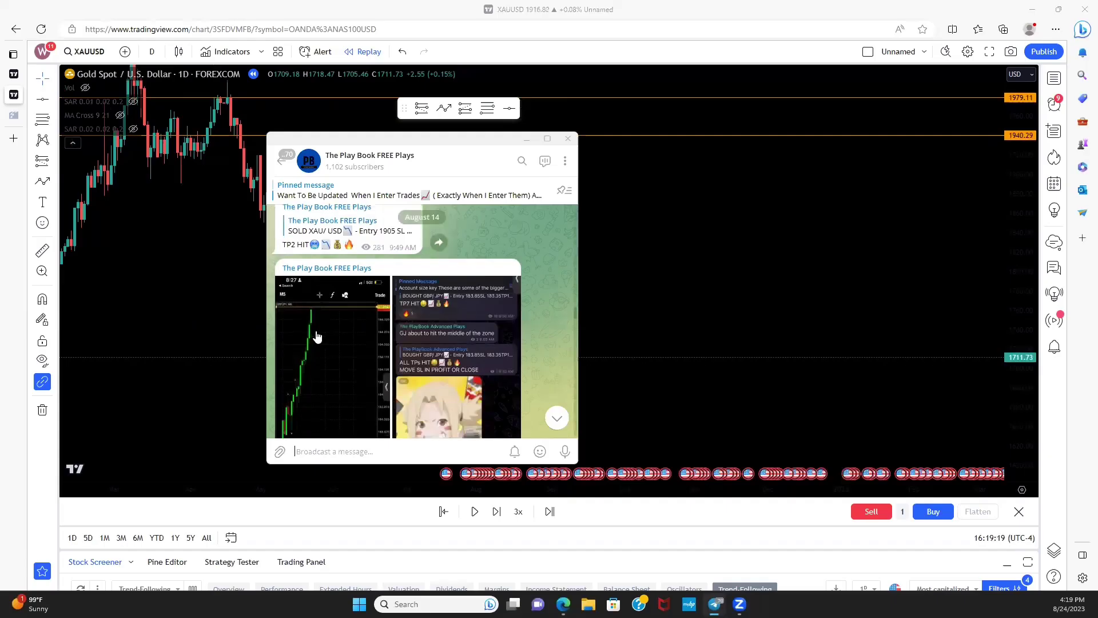
left_click(326, 337)
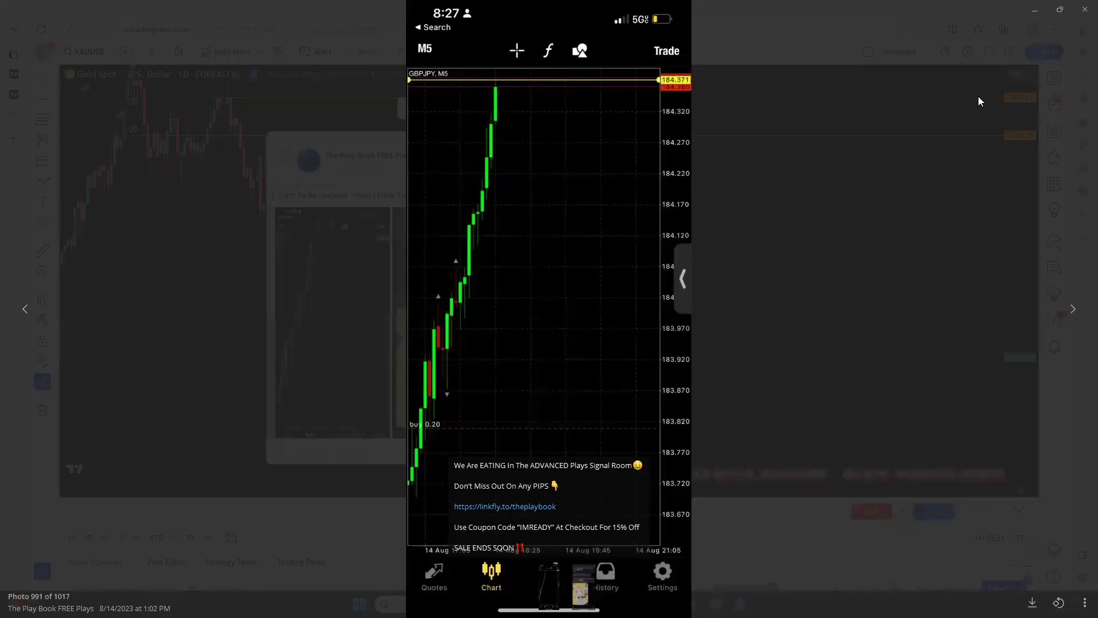
left_click(1082, 12)
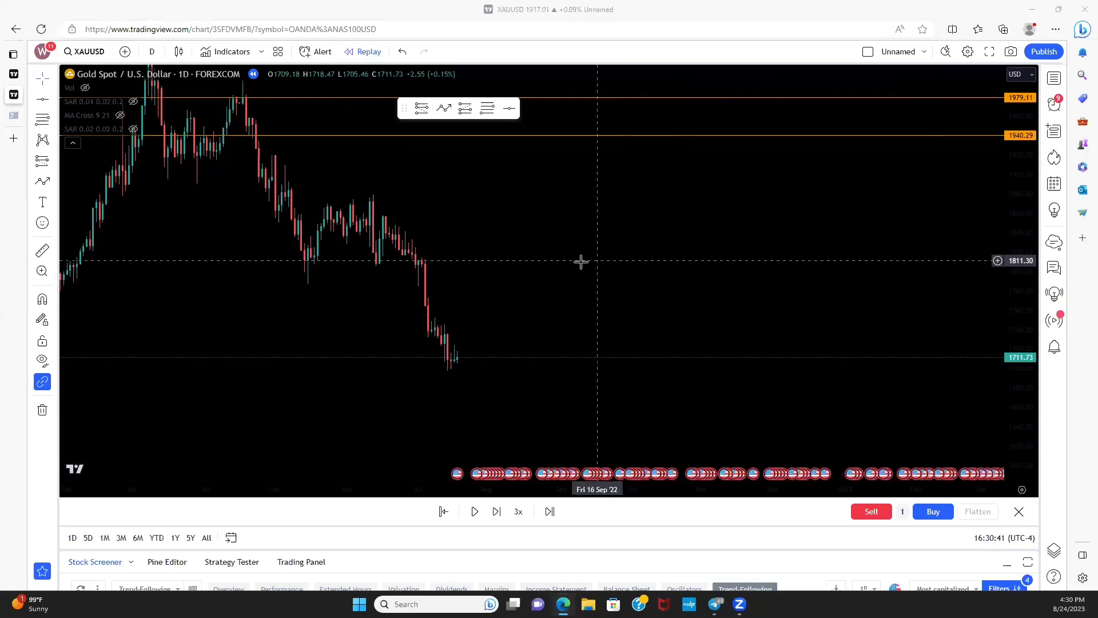
Examine the daily XAUUSD price swings around the two orange horizontal lines and the decline that follows.
scroll(686, 286, "up", 2)
scroll(715, 306, "up", 1)
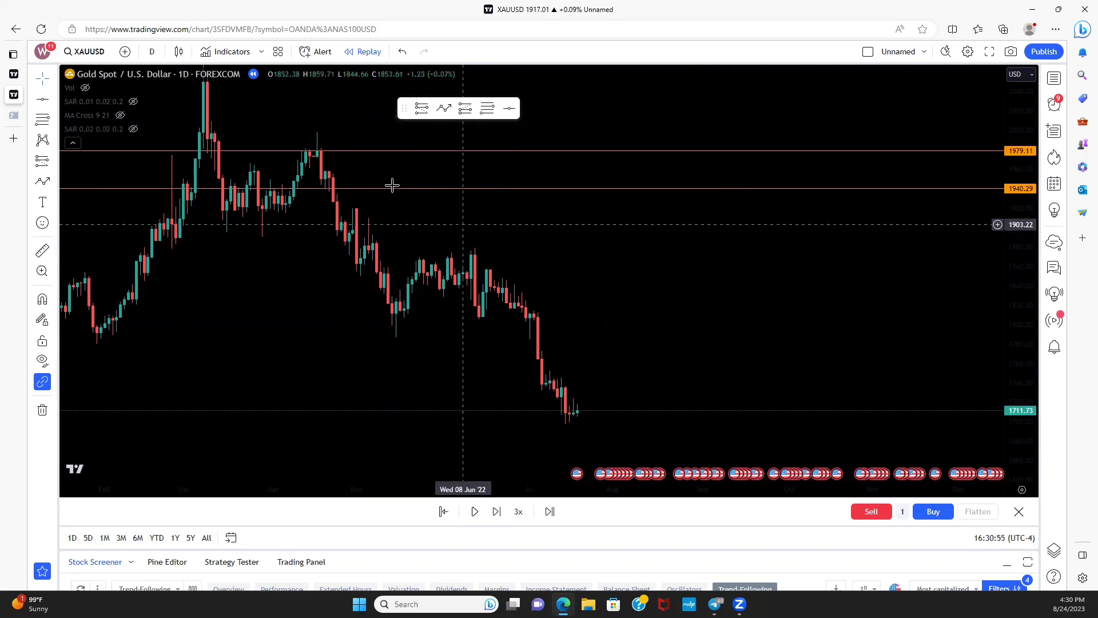
scroll(571, 274, "down", 2)
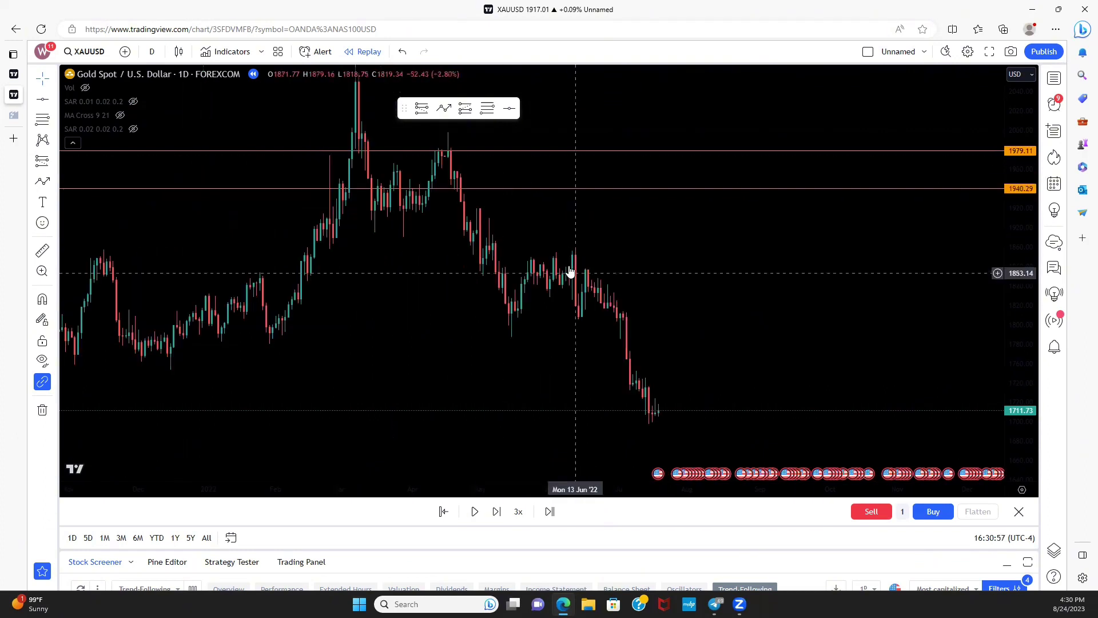
scroll(421, 170, "down", 2)
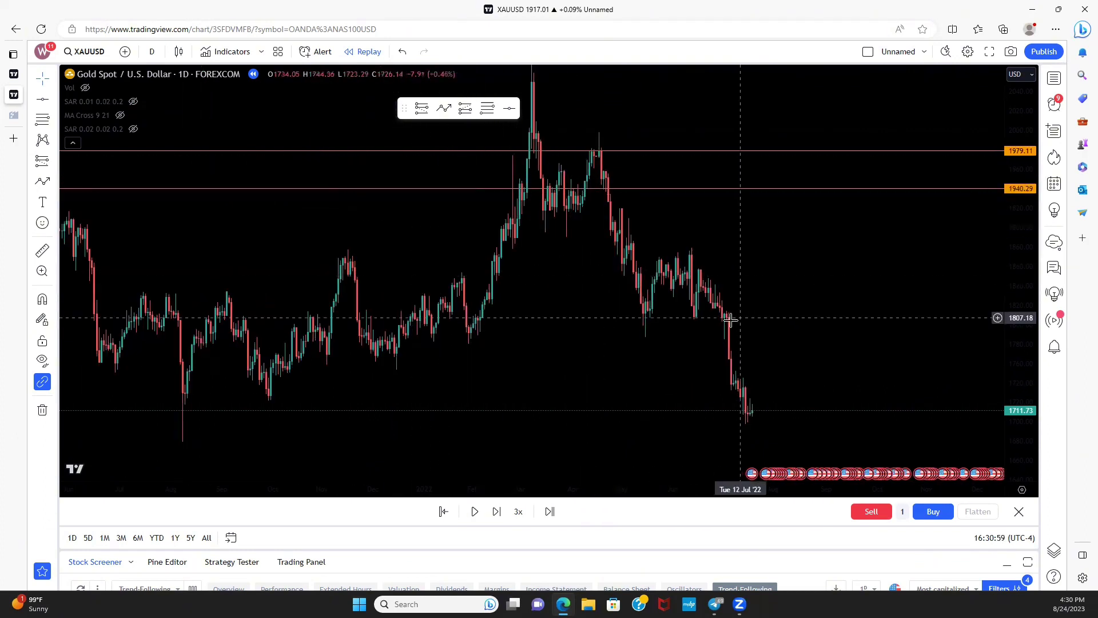
scroll(736, 319, "up", 2)
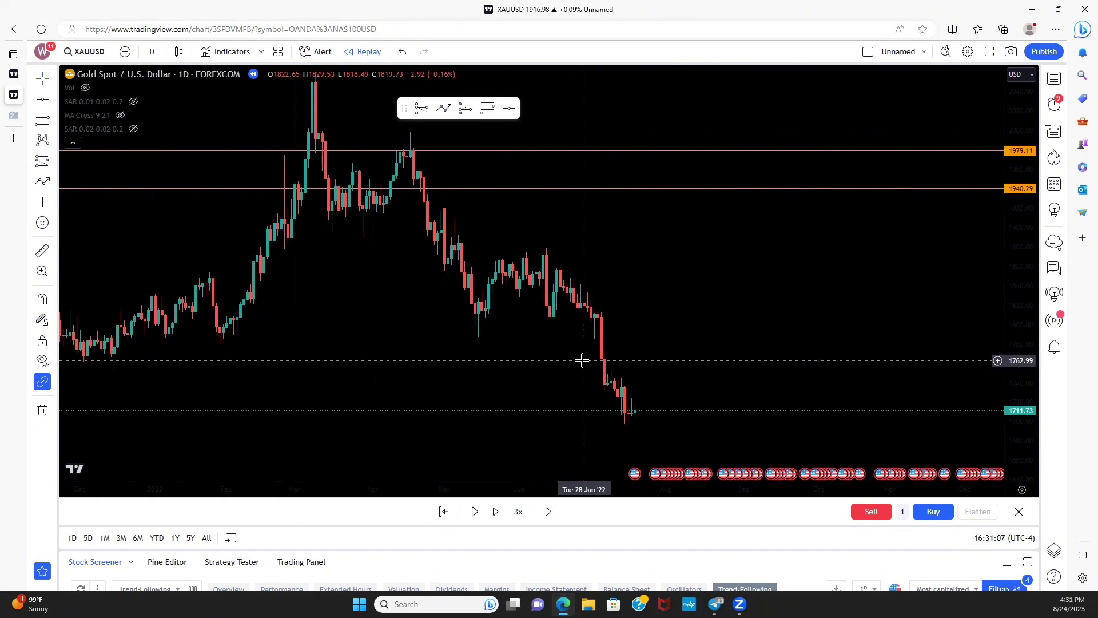
Draw a rising zigzag path with four upswings and three pullbacks in the empty chart area below the candles.
scroll(583, 360, "up", 2)
left_click_drag(582, 360, 629, 160)
left_click_drag(429, 307, 640, 165)
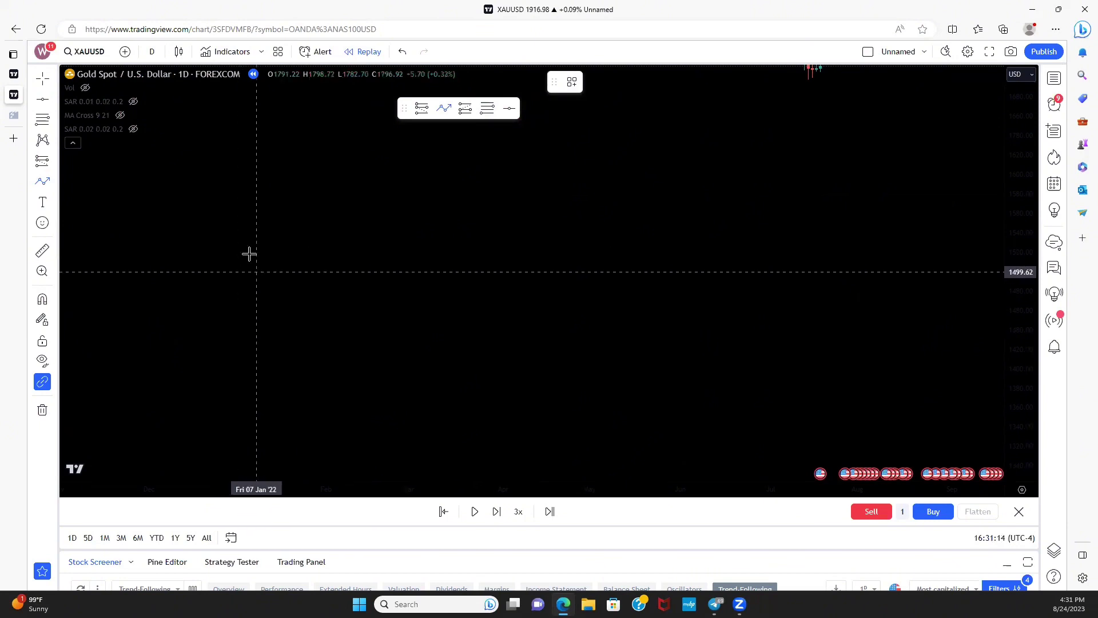
left_click(206, 310)
left_click(260, 236)
left_click(285, 262)
left_click(331, 212)
left_click(368, 245)
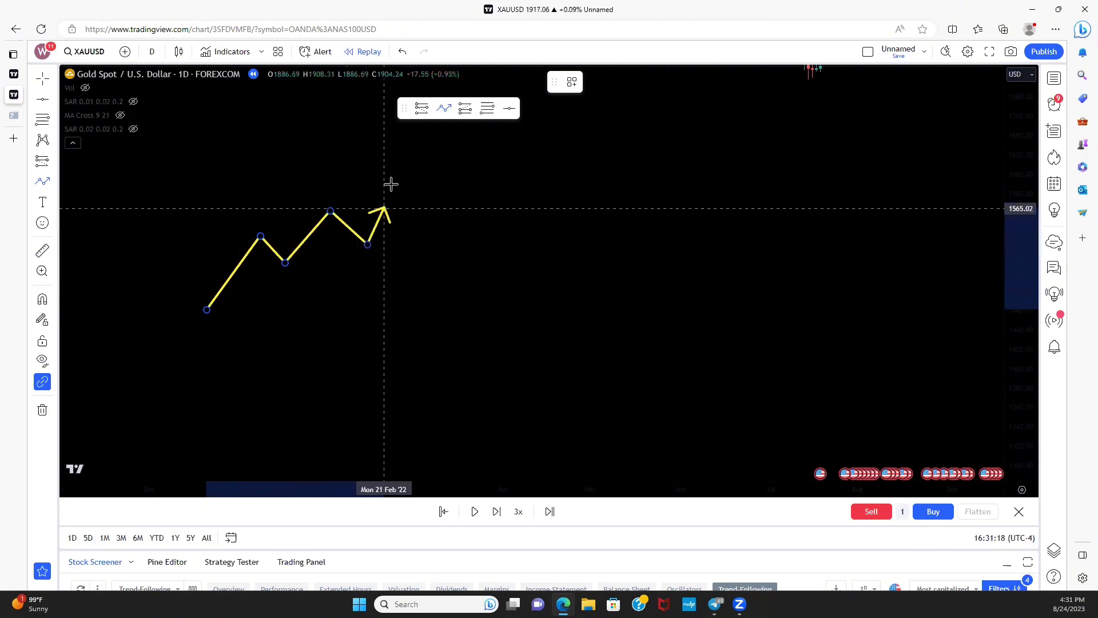
left_click(401, 164)
left_click(429, 185)
left_click(465, 135)
double_click(484, 135)
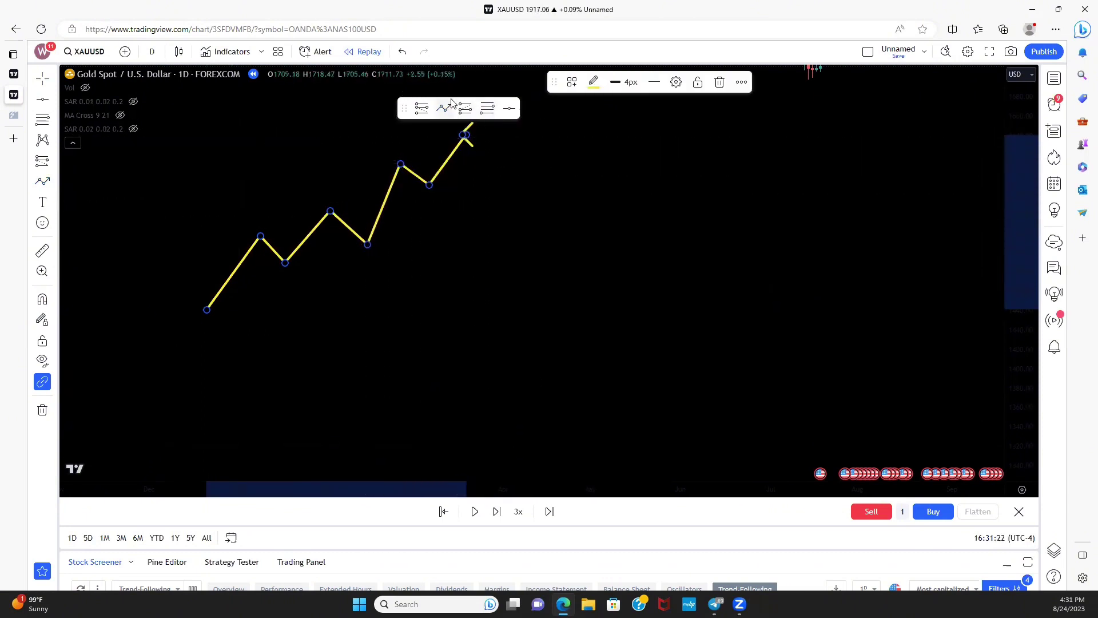
Draw a falling zigzag path with three downswings and two pullbacks beside the rising path.
left_click(536, 160)
left_click(586, 248)
left_click(611, 222)
left_click(652, 283)
left_click(684, 258)
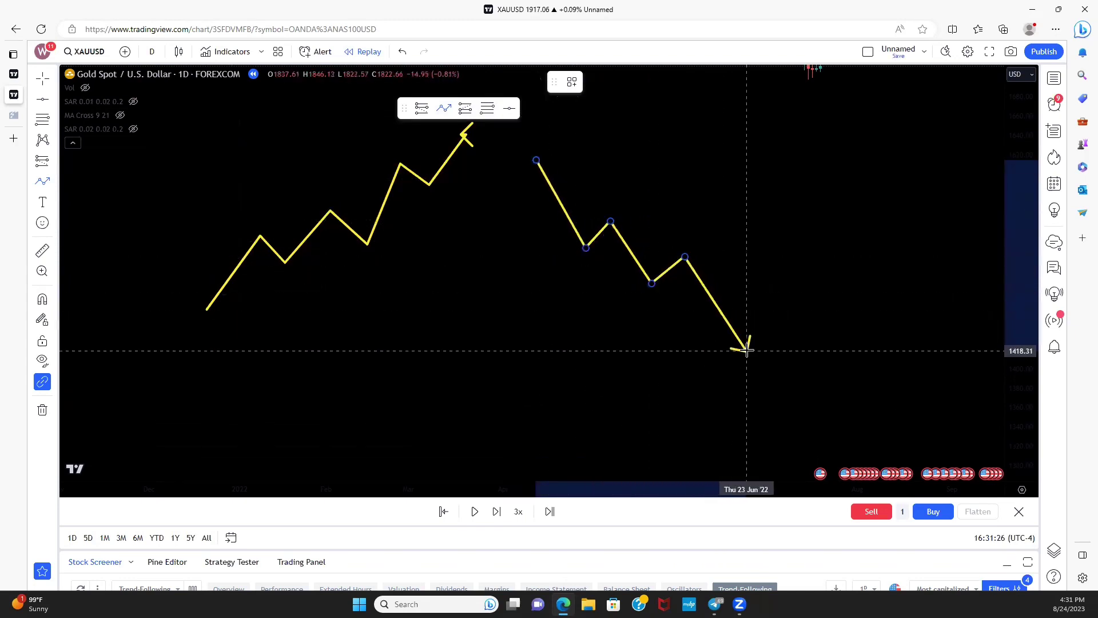
key("Escape")
Draw a sideways zigzag path with four roughly equal peaks and lows beneath the rising and falling paths.
left_click_drag(582, 291, 592, 276)
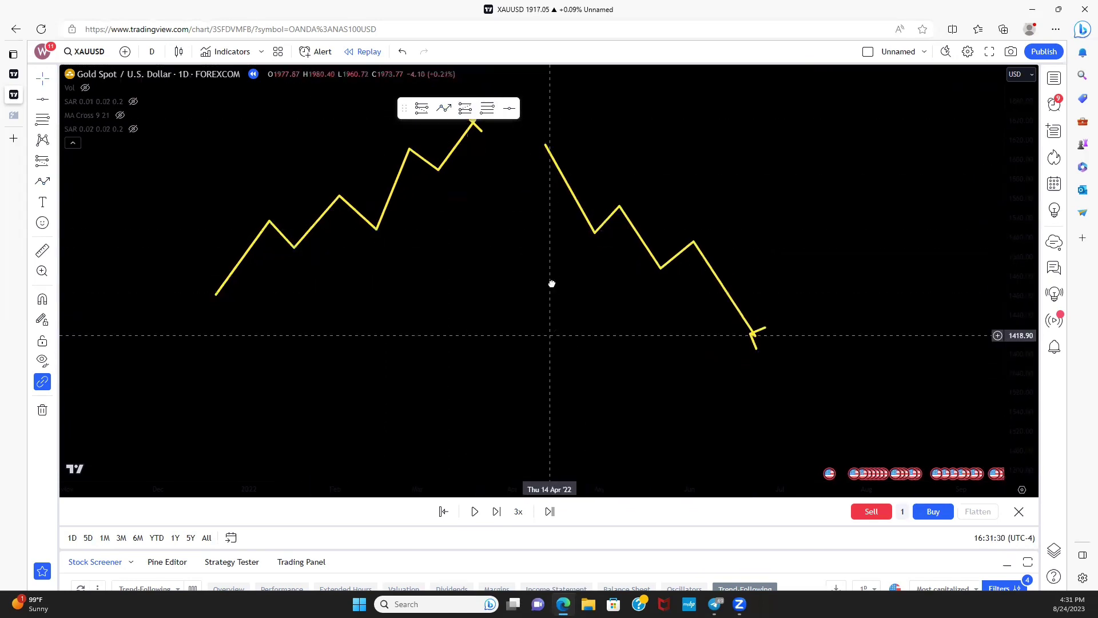
left_click_drag(556, 329, 550, 270)
left_click(444, 109)
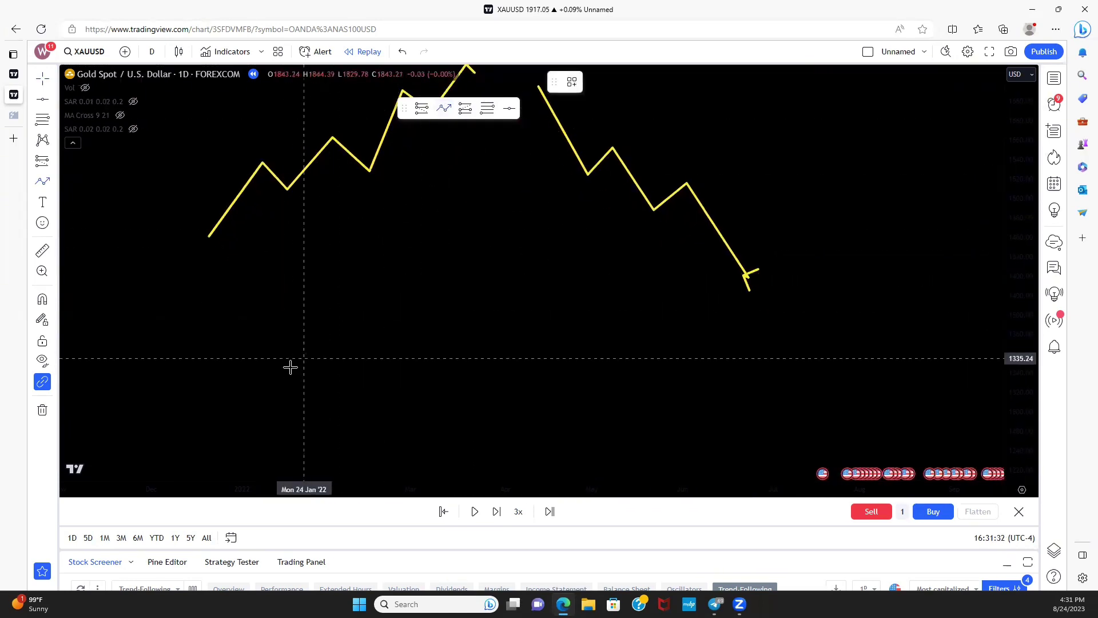
left_click(287, 367)
left_click(337, 315)
double_click(390, 366)
left_click(431, 312)
left_click(497, 370)
left_click(555, 312)
left_click(650, 379)
left_click(728, 322)
left_click(770, 387)
Extend the sideways path back along its lows and up to the level of its highs to outline the range.
double_click(388, 376)
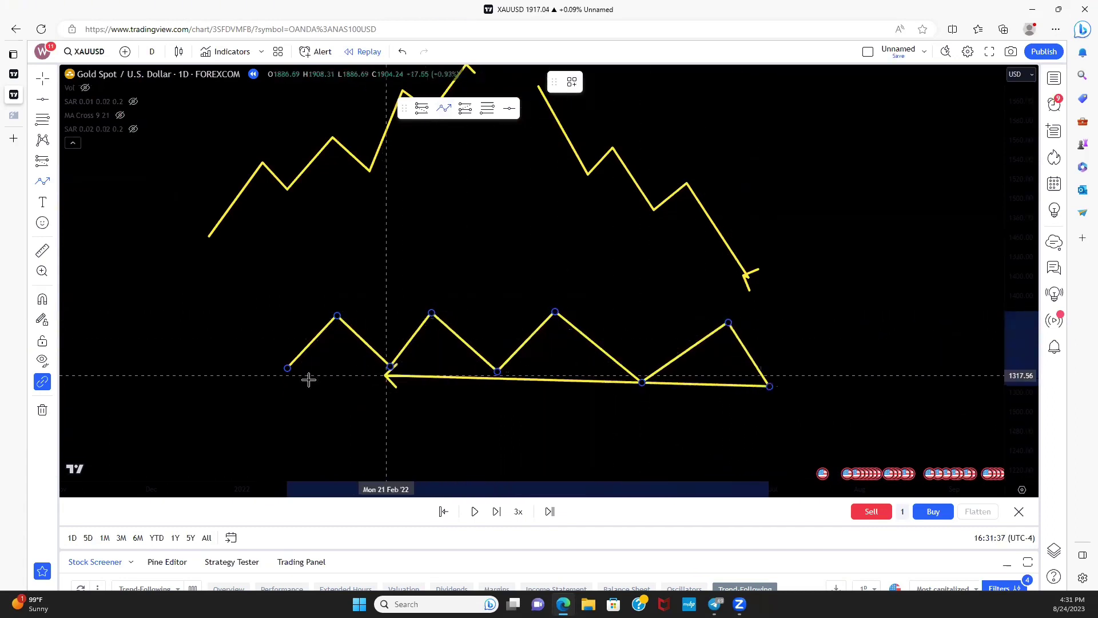
left_click(229, 375)
left_click(308, 305)
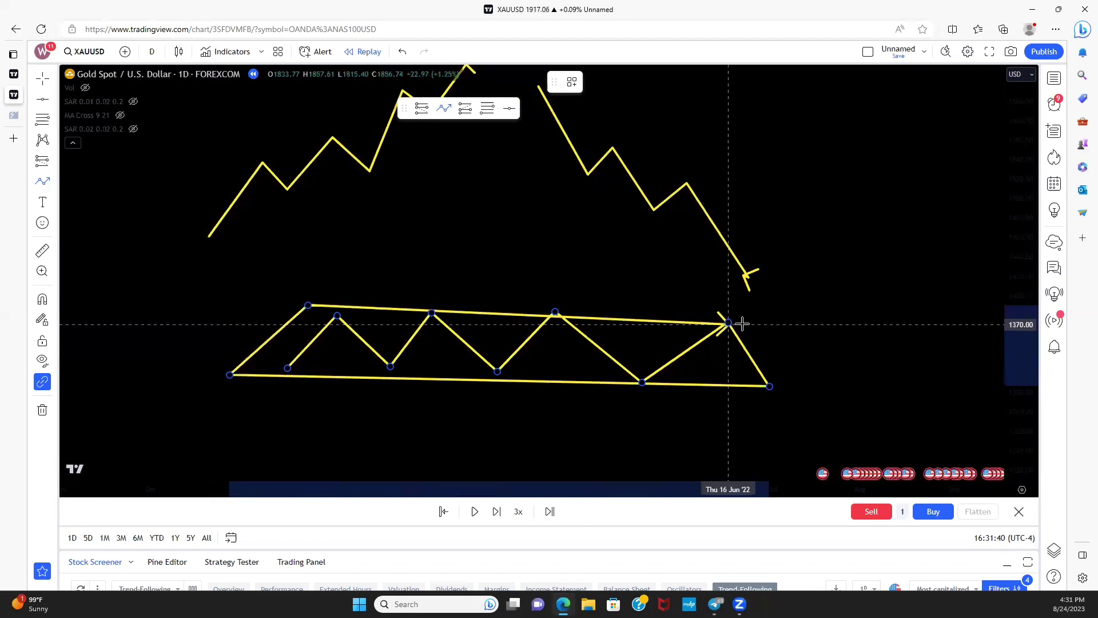
key("Escape")
Delete the sideways, falling and rising example paths from the chart.
left_click_drag(480, 251, 537, 292)
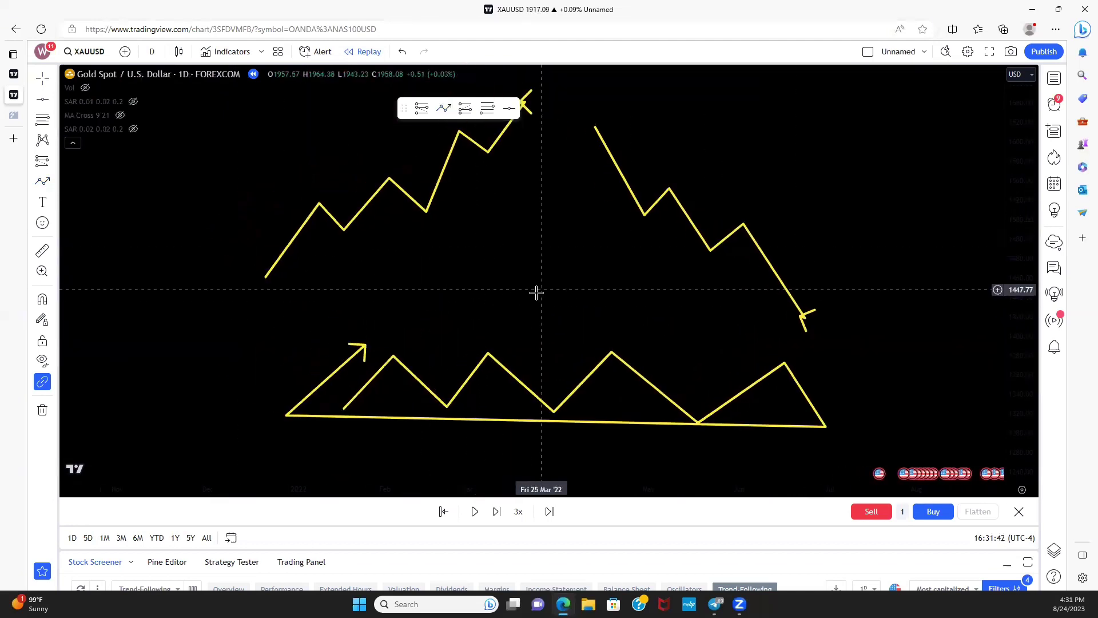
scroll(579, 305, "down", 1)
left_click(603, 417)
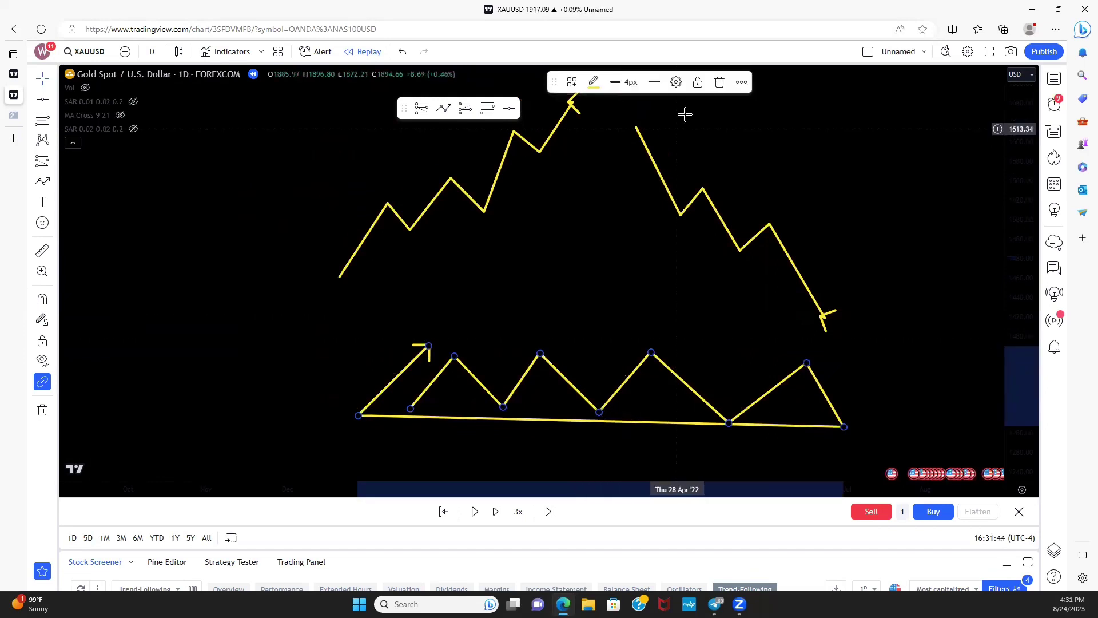
left_click(715, 88)
left_click(397, 219)
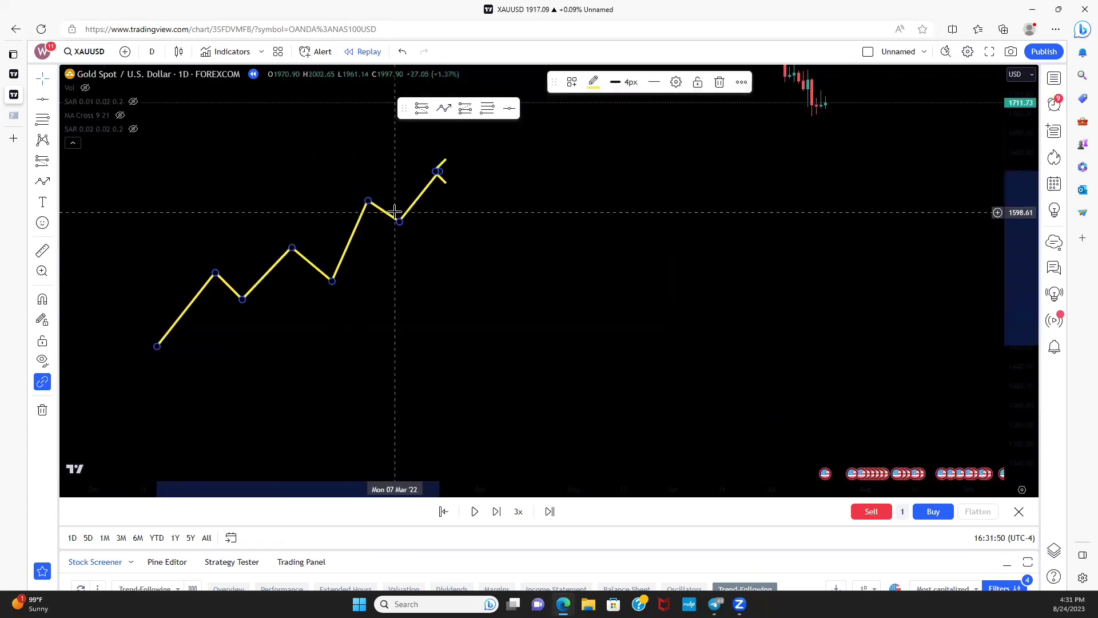
left_click(719, 87)
Draw a zigzag path below the candles with two rising peaks followed by a reversal into a lower high and lower low.
left_click_drag(636, 190, 548, 429)
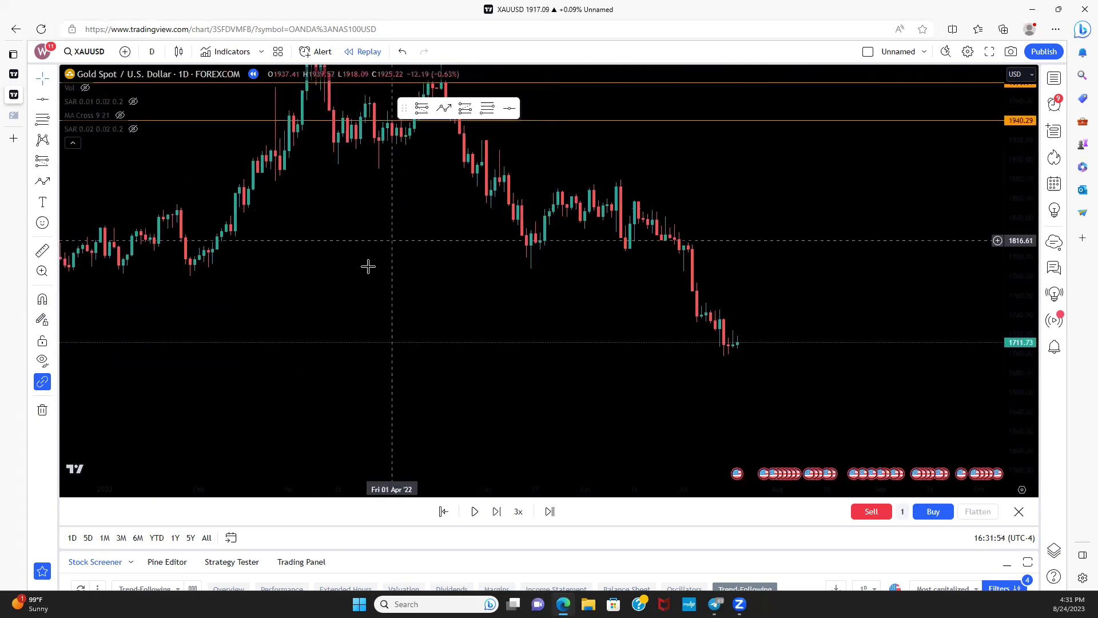
mouse_move(376, 248)
left_mouse_down()
mouse_move(355, 351)
mouse_move(434, 349)
mouse_move(359, 317)
left_mouse_up()
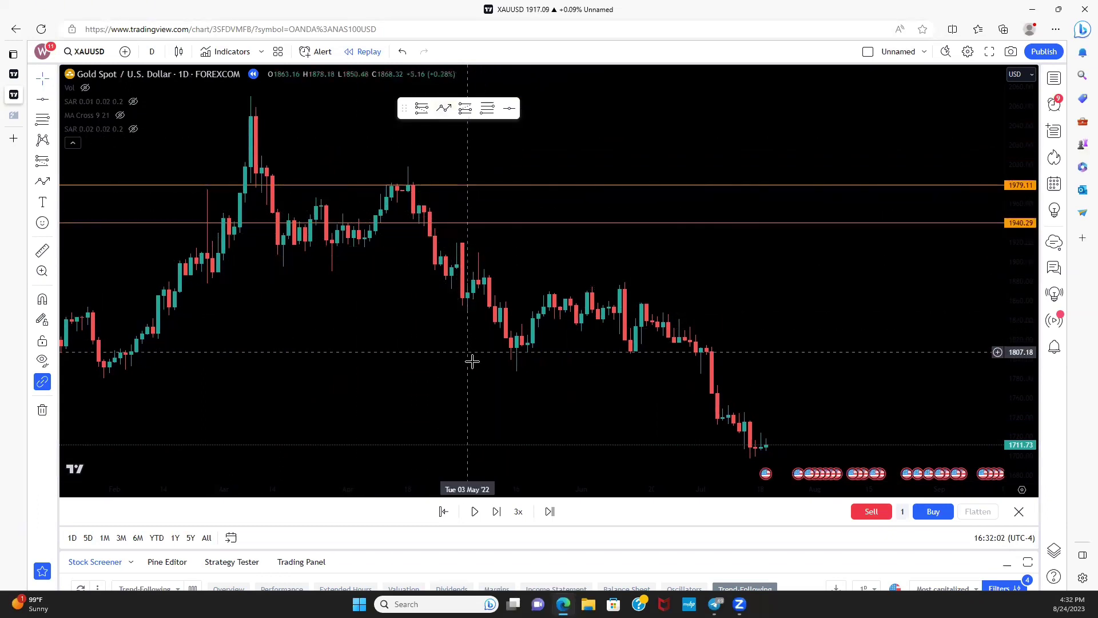
scroll(532, 266, "down", 3)
left_click_drag(506, 324, 562, 153)
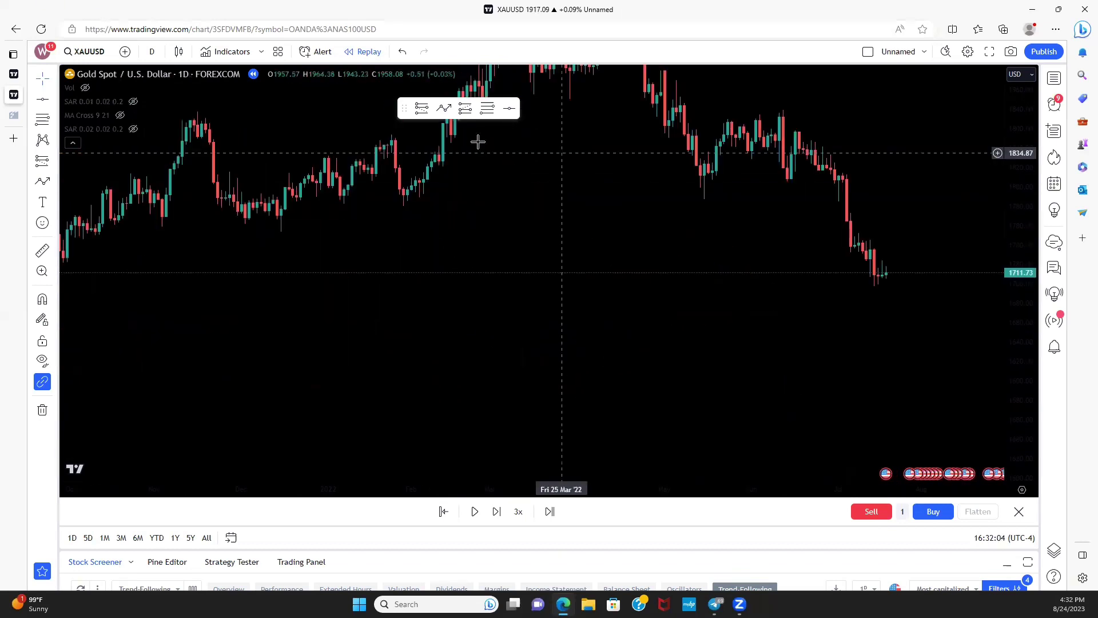
left_click(297, 428)
left_click(344, 341)
left_click(384, 376)
left_click(428, 295)
left_click(471, 398)
left_click(499, 357)
left_click(561, 469)
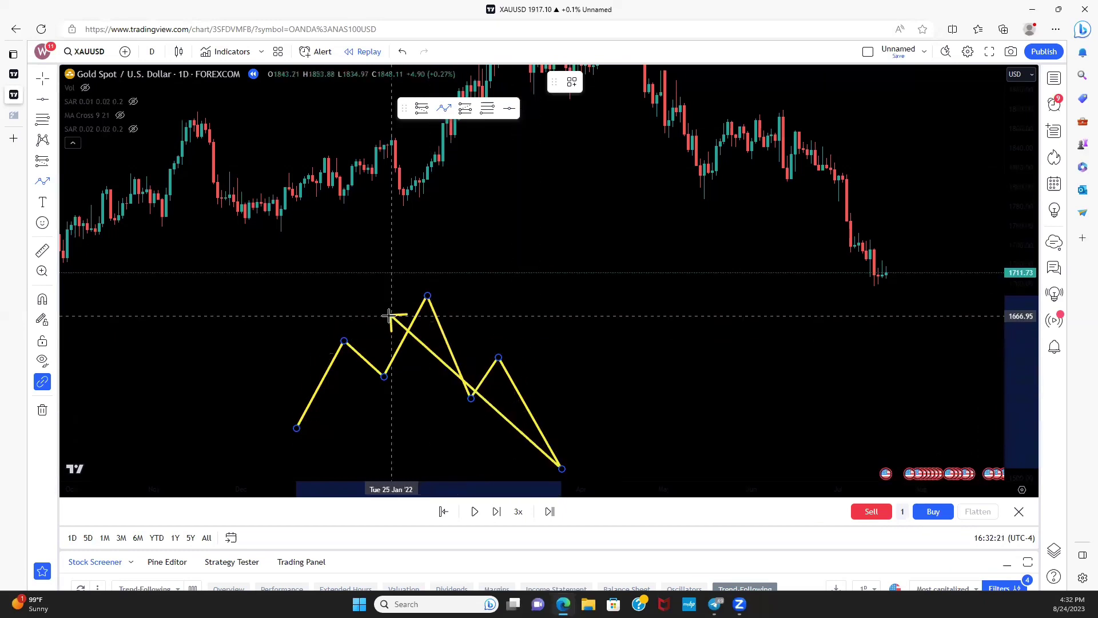
Finish the reversal example path and delete it from the chart.
key("Escape")
left_click(720, 81)
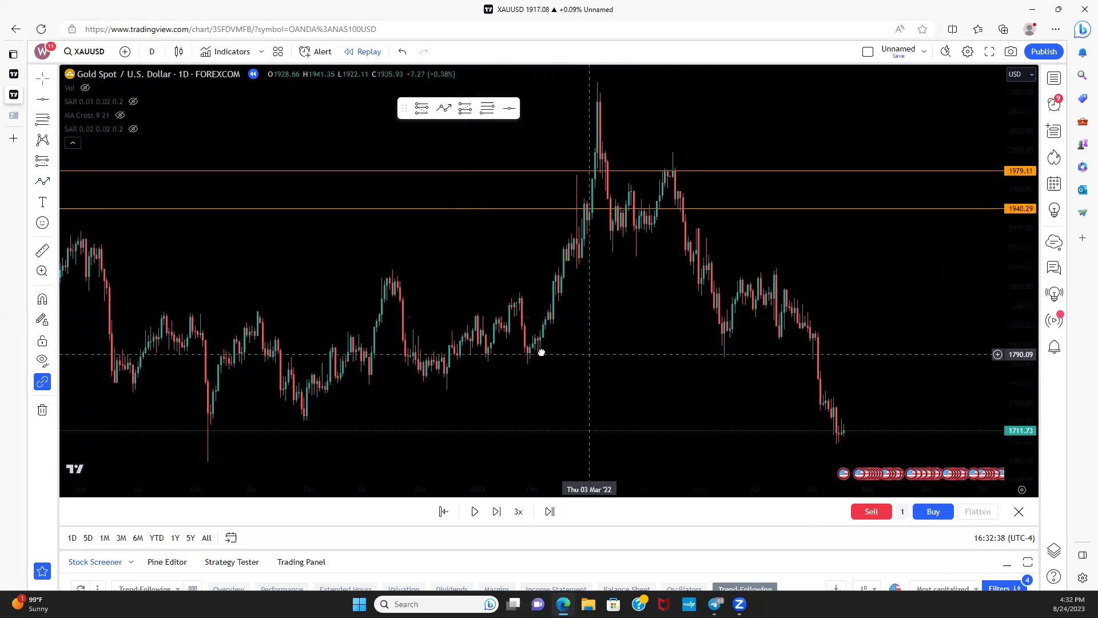
Start a path at the mid-April 2022 high and trace the first lower low, lower high and next low of the decline.
left_click_drag(541, 352, 404, 347)
scroll(435, 309, "up", 4)
left_click_drag(486, 263, 640, 263)
scroll(592, 317, "down", 3)
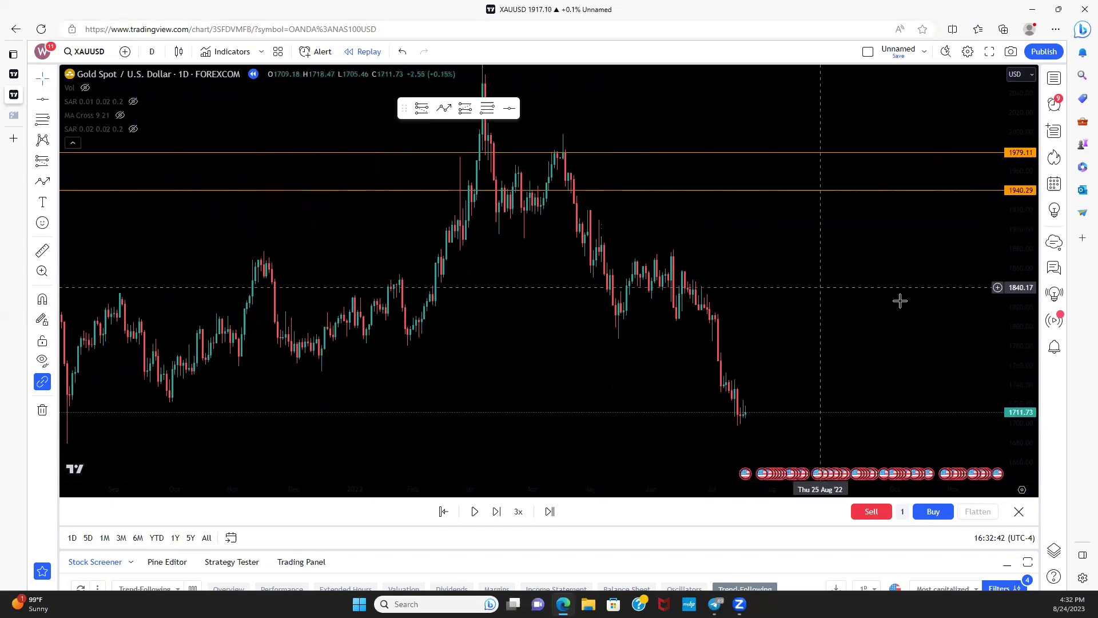
scroll(900, 302, "down", 3)
left_click_drag(1024, 295, 1022, 337)
scroll(850, 331, "up", 5)
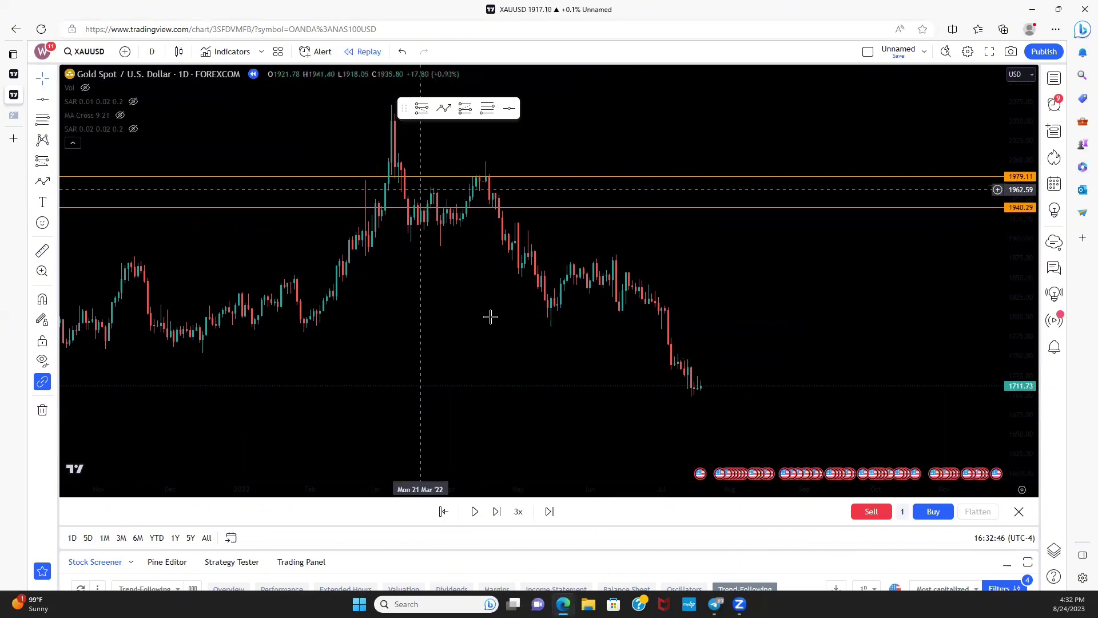
scroll(742, 327, "up", 1)
scroll(743, 328, "up", 2)
left_click_drag(710, 298, 782, 330)
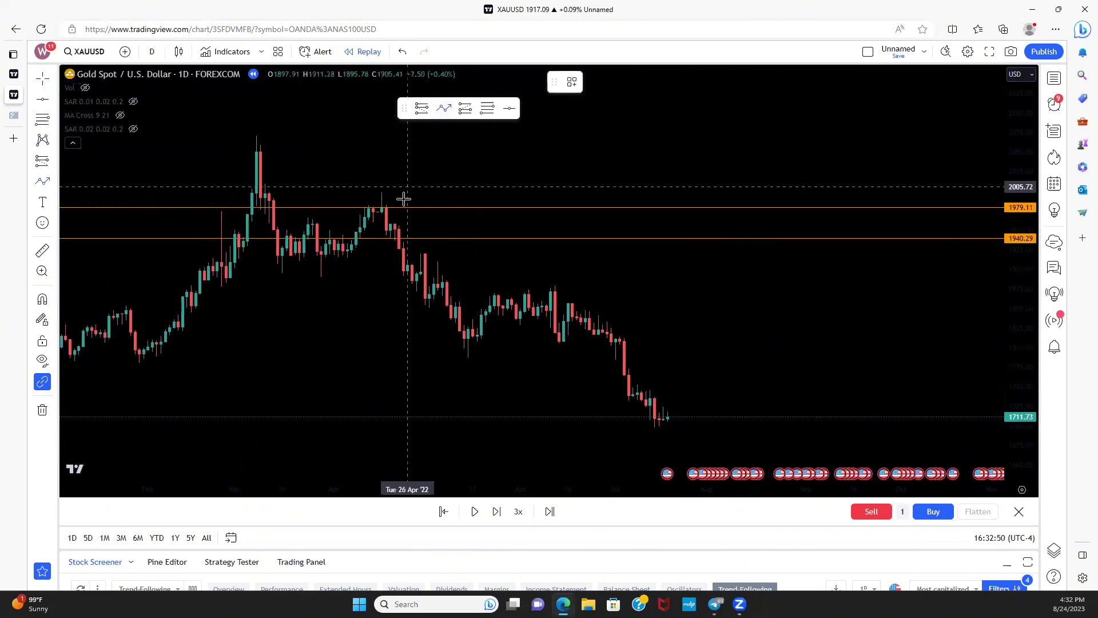
left_click_drag(376, 203, 383, 241)
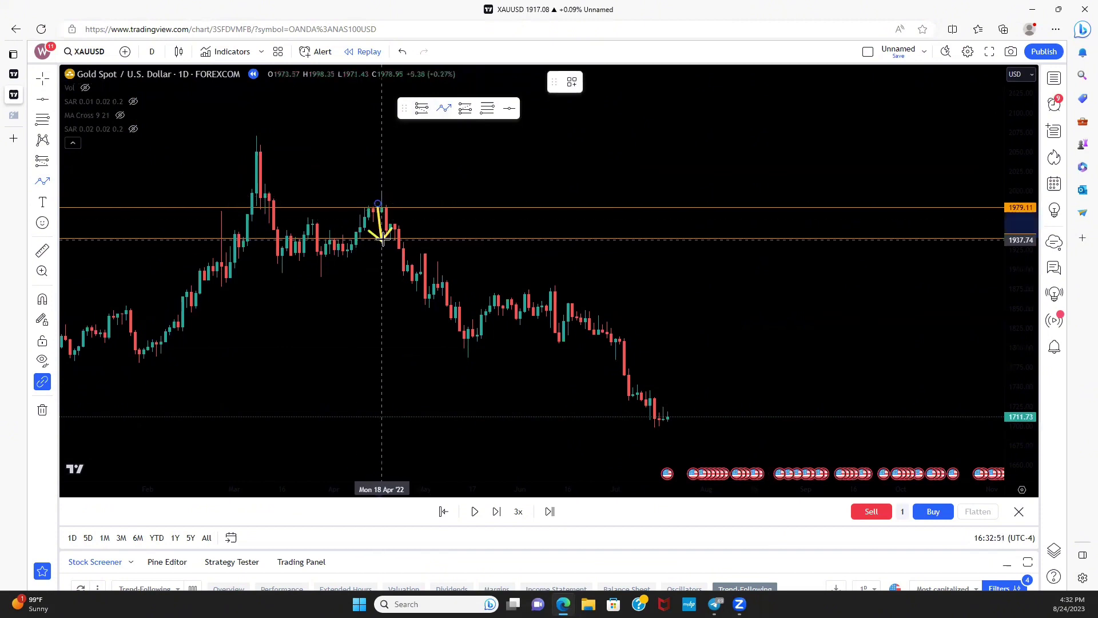
left_click(382, 239)
left_click(398, 220)
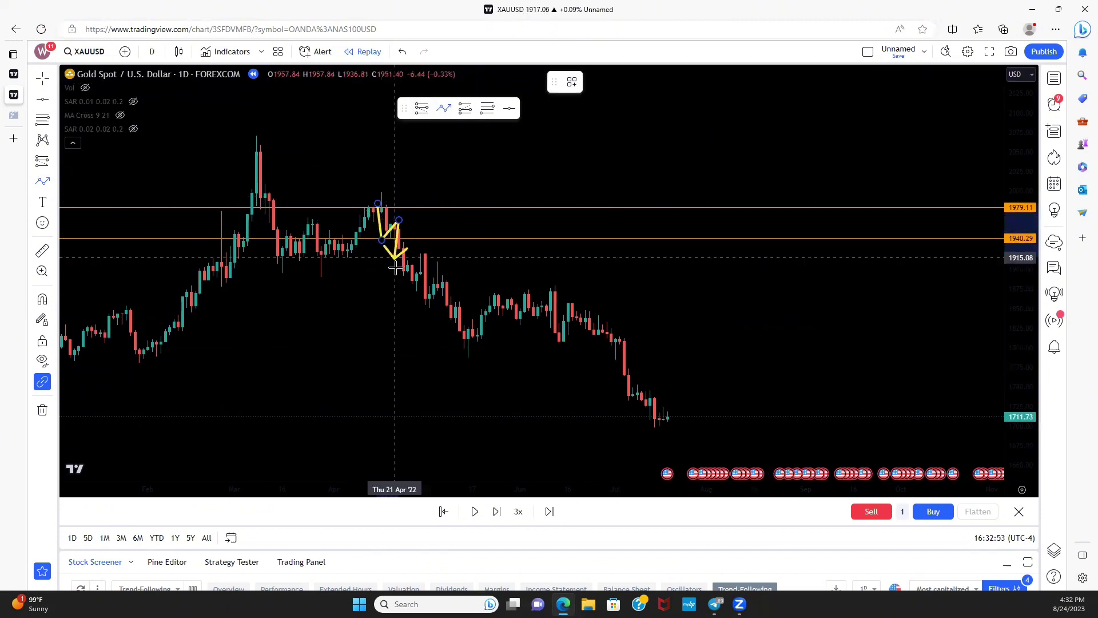
left_click(399, 274)
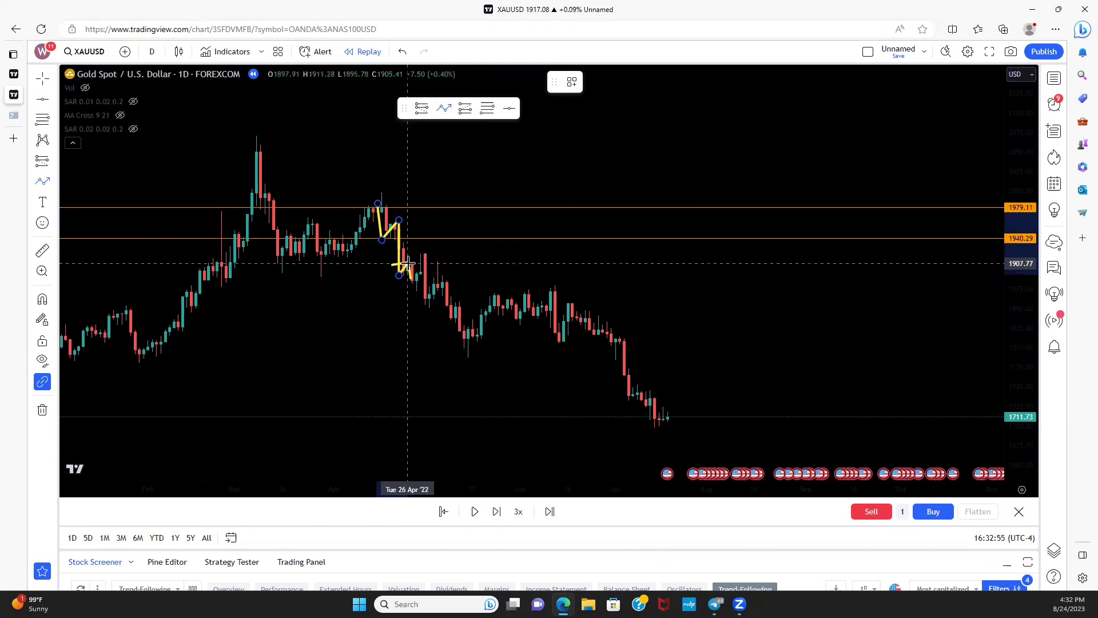
Extend the path along the falling swing highs and lows down to the mid-May low.
left_click(417, 292)
left_click(430, 312)
left_click(452, 281)
left_click(447, 322)
left_click(460, 299)
left_click(468, 354)
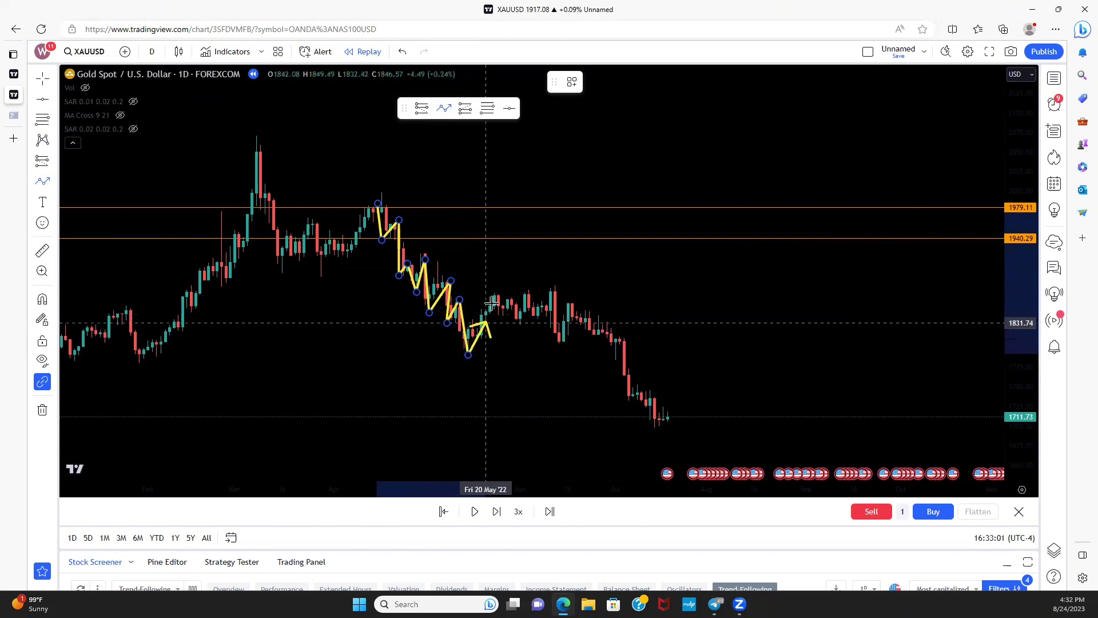
Continue the path through the sideways swings from late May up to the mid-June high.
left_click(494, 298)
left_click(512, 320)
left_click(525, 294)
left_click(538, 325)
left_click(552, 302)
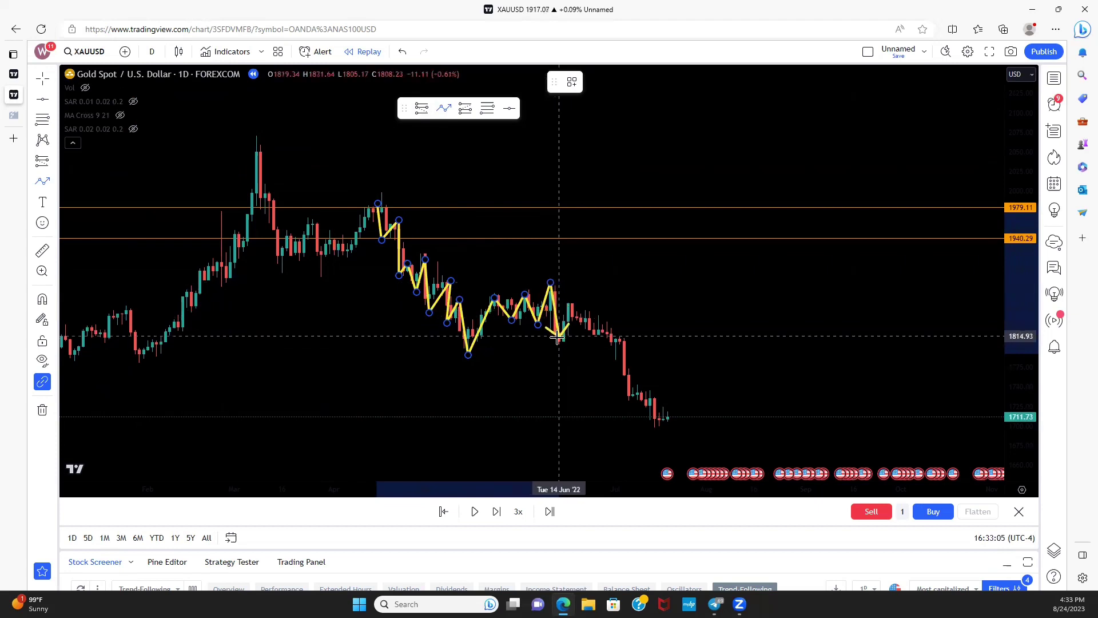
Extend the path from the mid-June low through the successive lower highs and lower lows to the mid-July low.
left_click(577, 301)
left_click(598, 339)
left_click(607, 325)
left_click(620, 363)
left_click(625, 338)
left_click(632, 401)
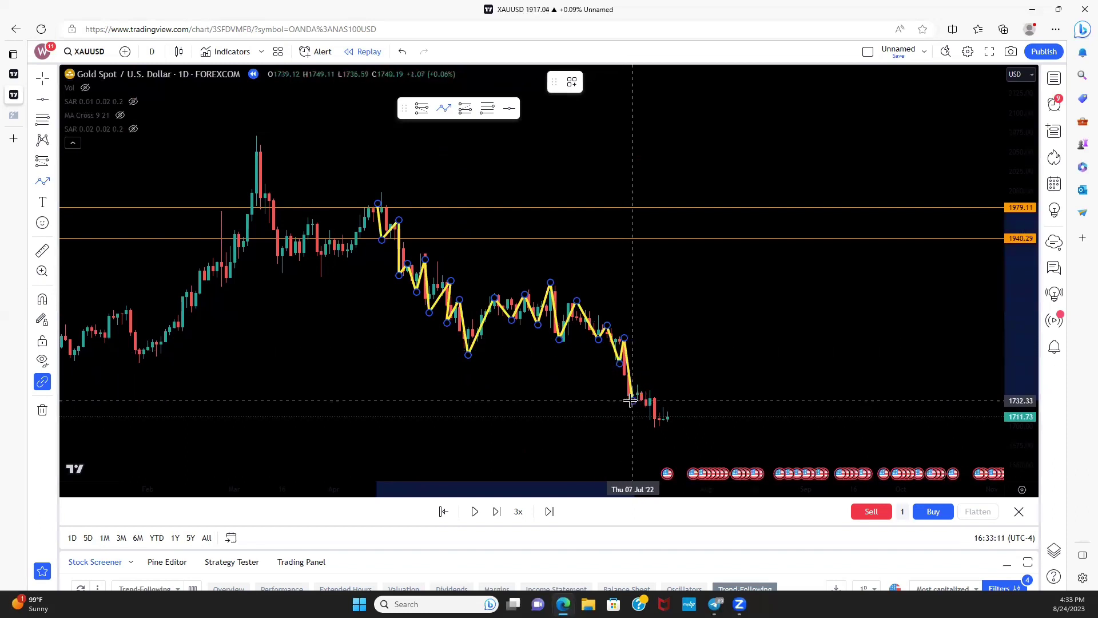
left_click(638, 382)
left_click(645, 427)
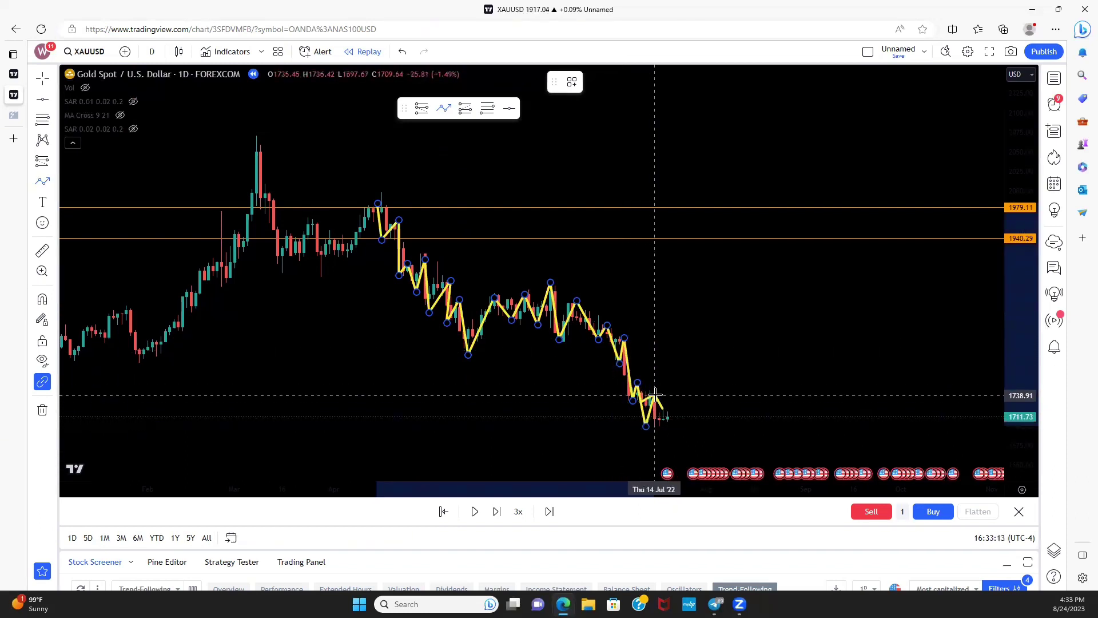
left_click(665, 430)
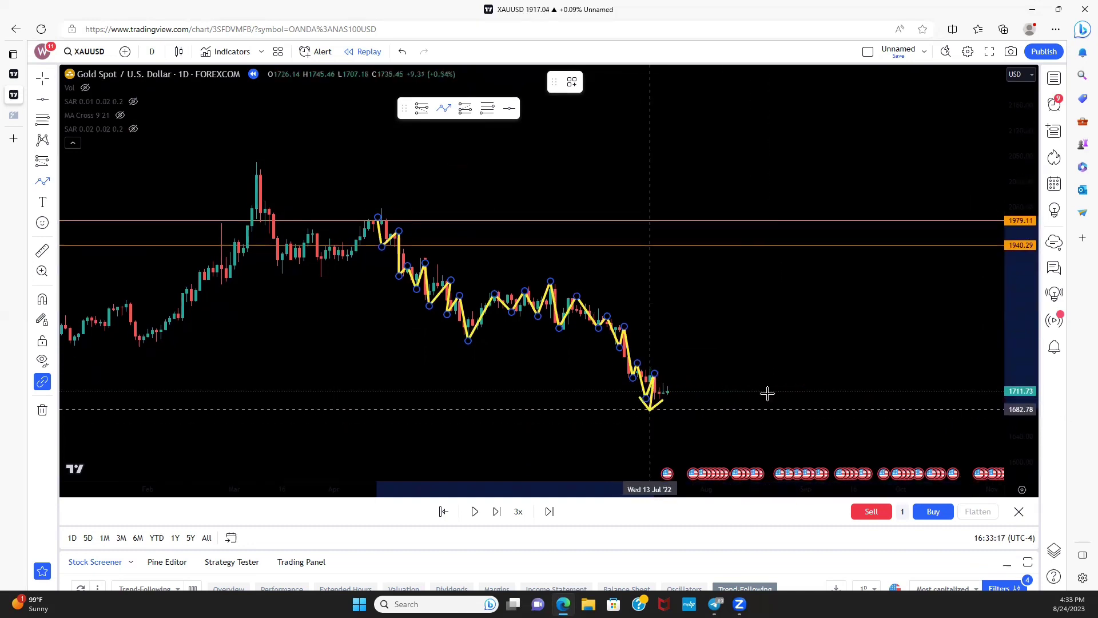
Finish the path tracing the April to July decline and delete it from the chart.
scroll(767, 392, "down", 3)
key("Escape")
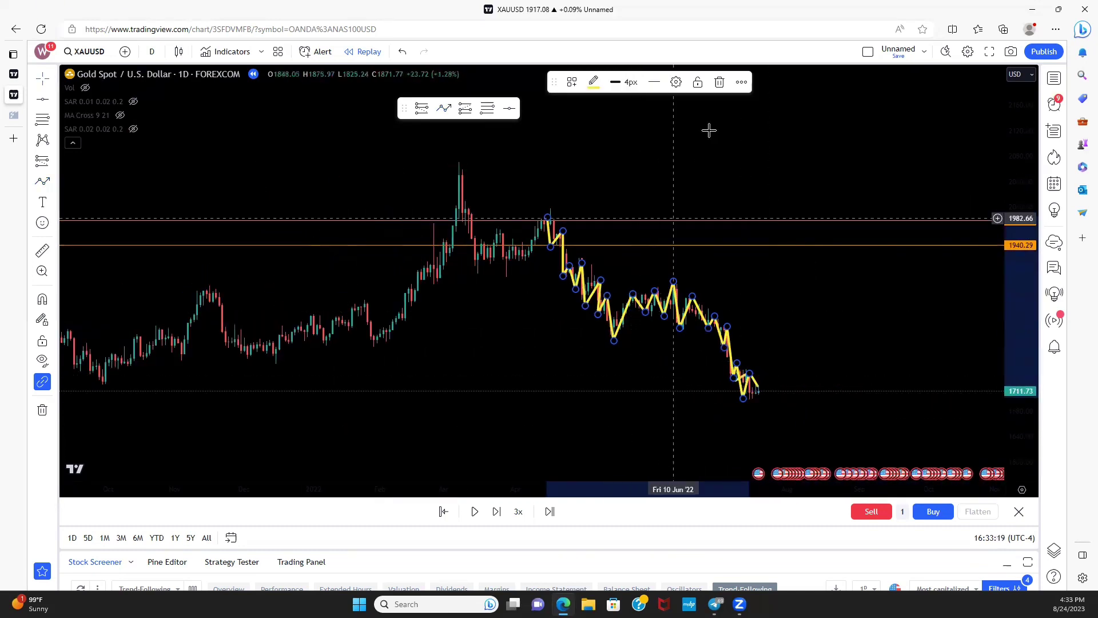
left_click(719, 82)
Move the 1940.29 horizontal line down to the mid-May low at 1809.38.
scroll(678, 316, "up", 3)
left_click_drag(637, 253, 601, 213)
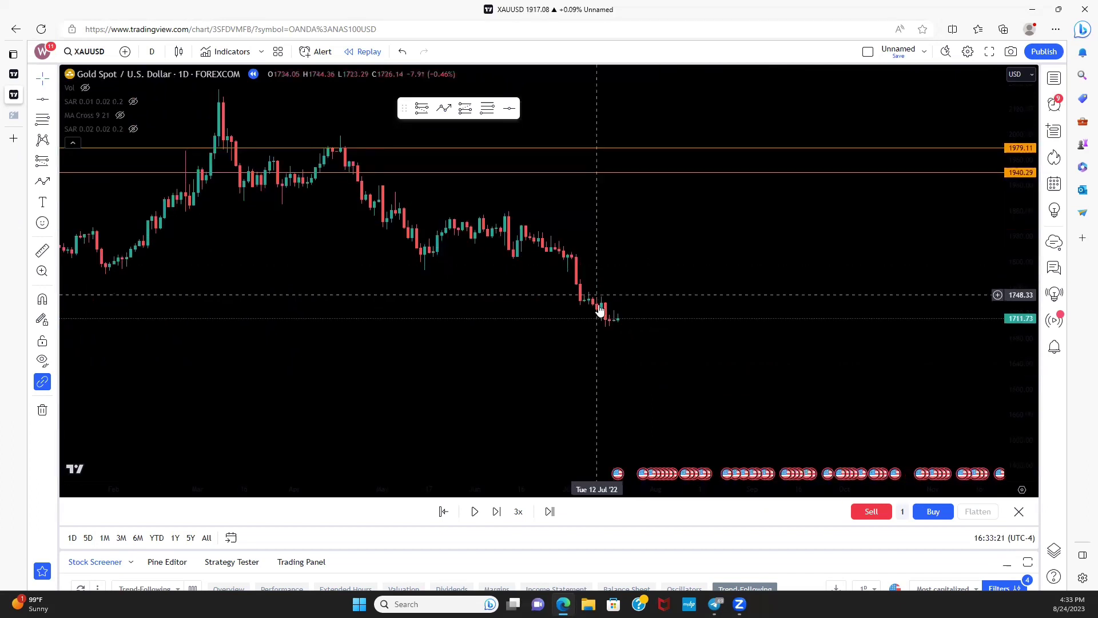
scroll(600, 313, "down", 2)
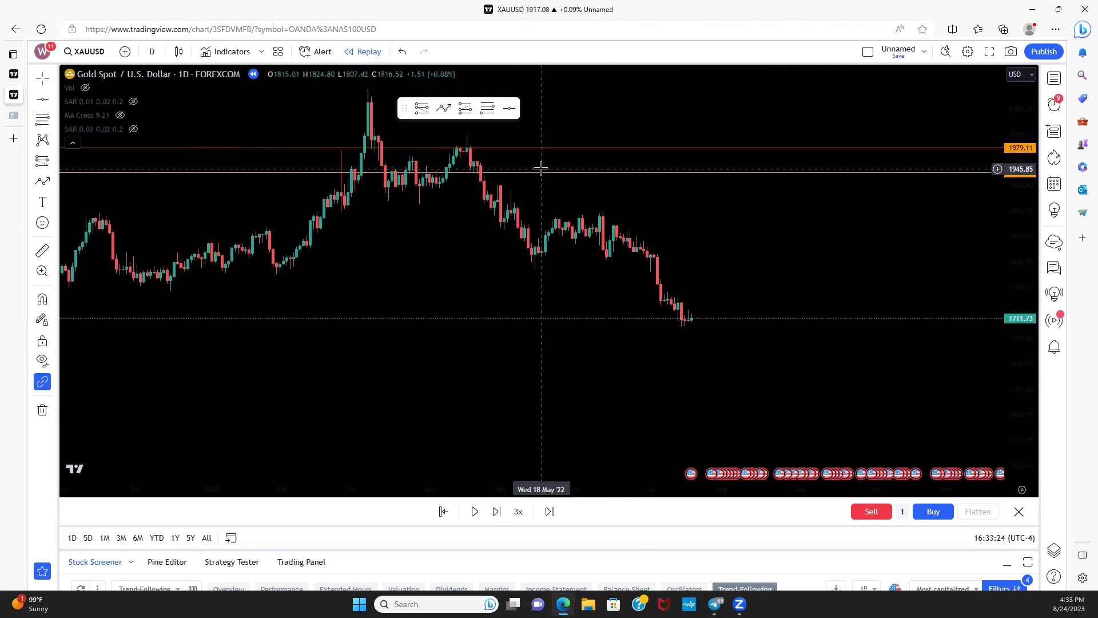
left_click_drag(534, 173, 512, 256)
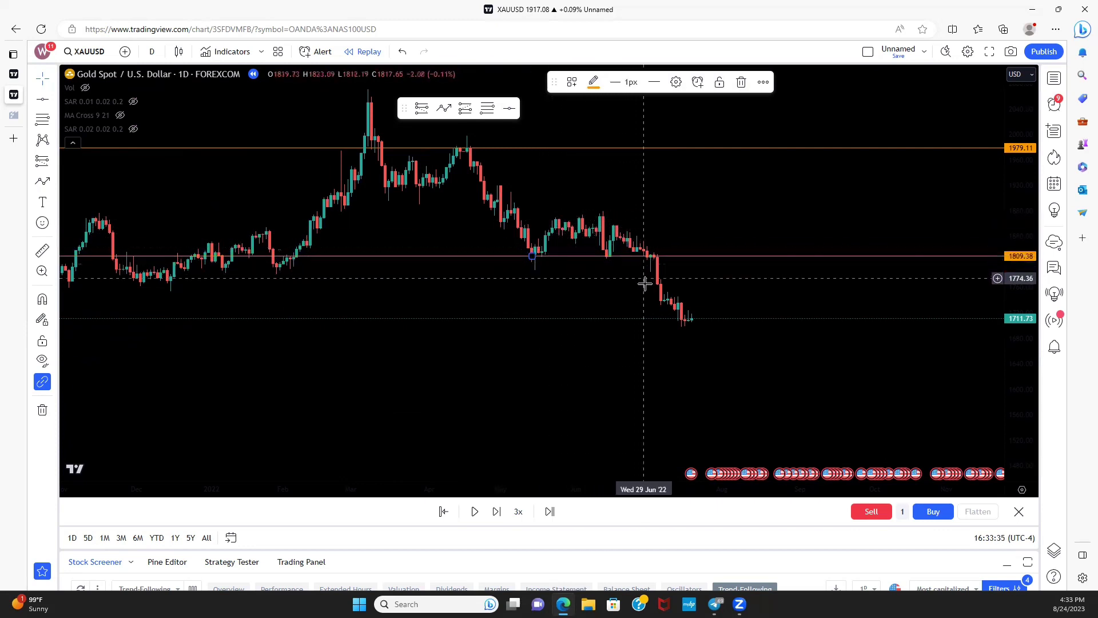
Play the bar replay forward to late July 2022 and pause it.
scroll(623, 366, "up", 1)
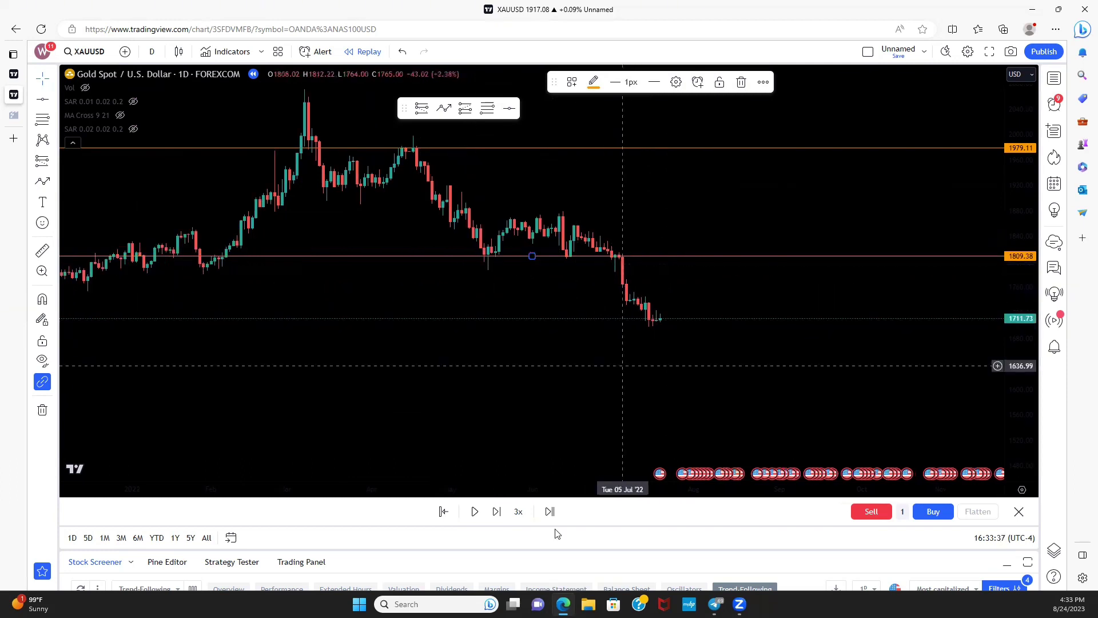
left_click(475, 511)
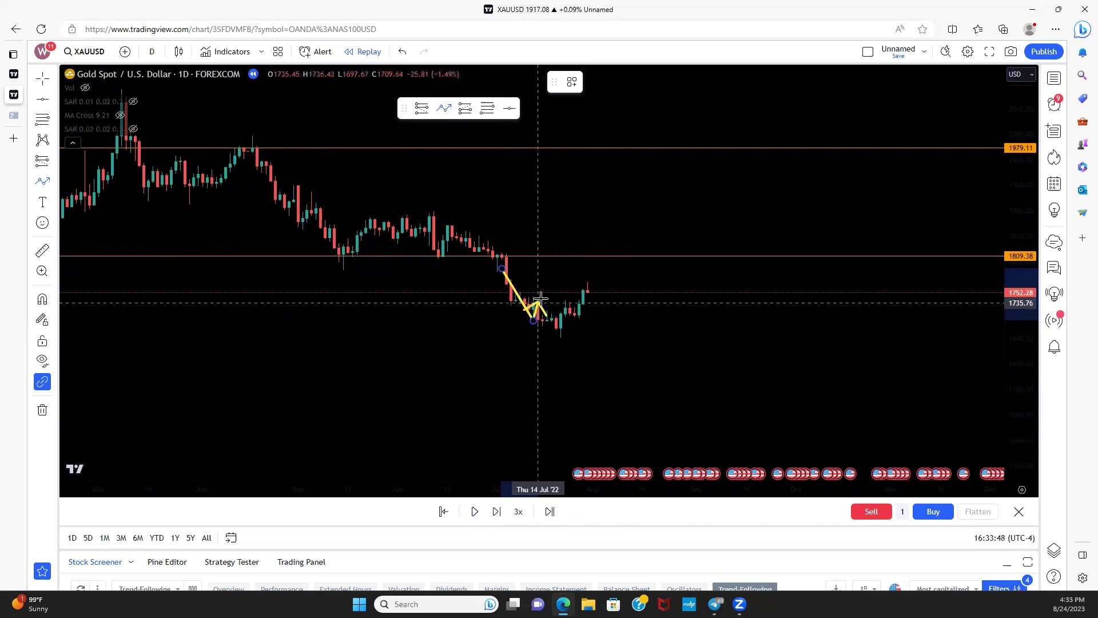
Trace the early July drop, the July low and the rebound with a path, and delete it from the chart.
left_click(571, 319)
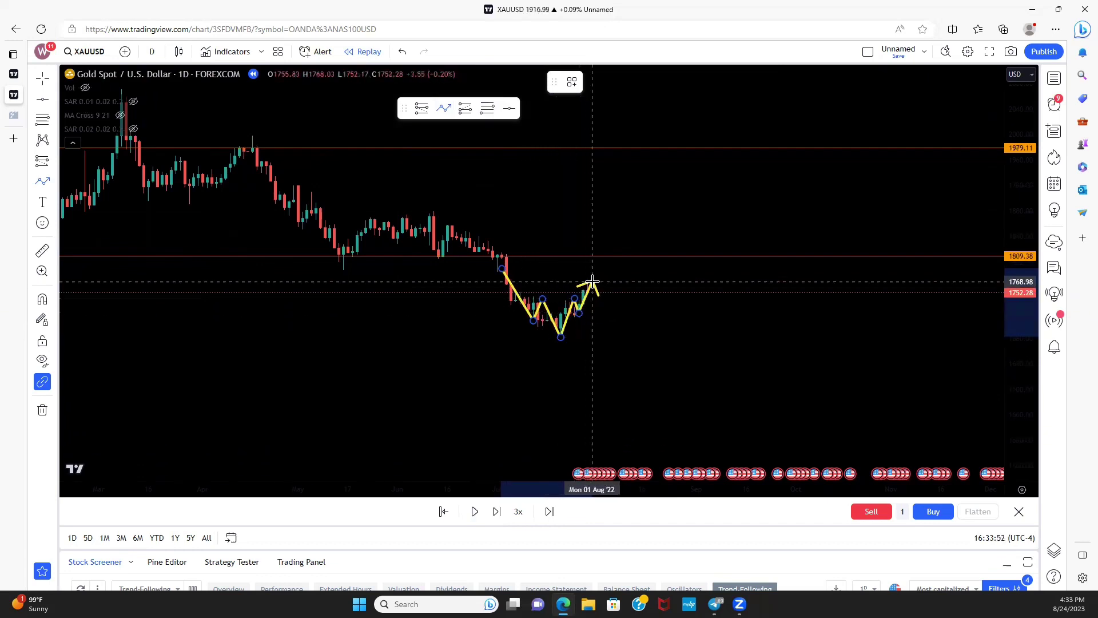
scroll(588, 284, "up", 2)
scroll(500, 286, "down", 2)
left_click(645, 300)
key("Escape")
left_click(720, 82)
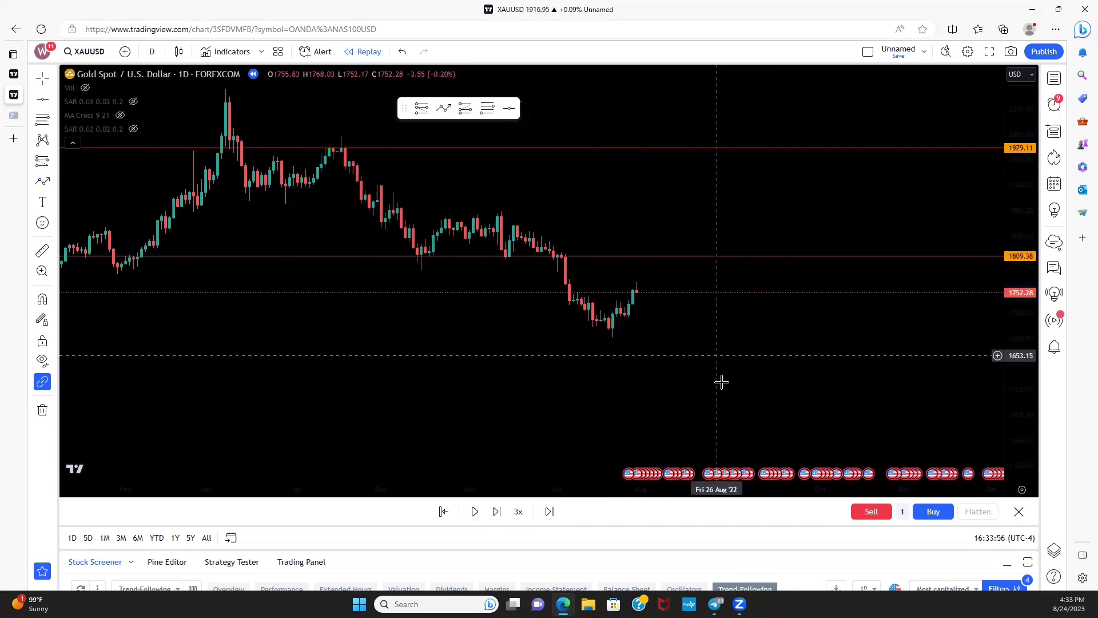
Move the 1979.11 horizontal line down to 1742.94, across the July candles.
scroll(579, 356, "down", 2)
scroll(586, 402, "up", 1)
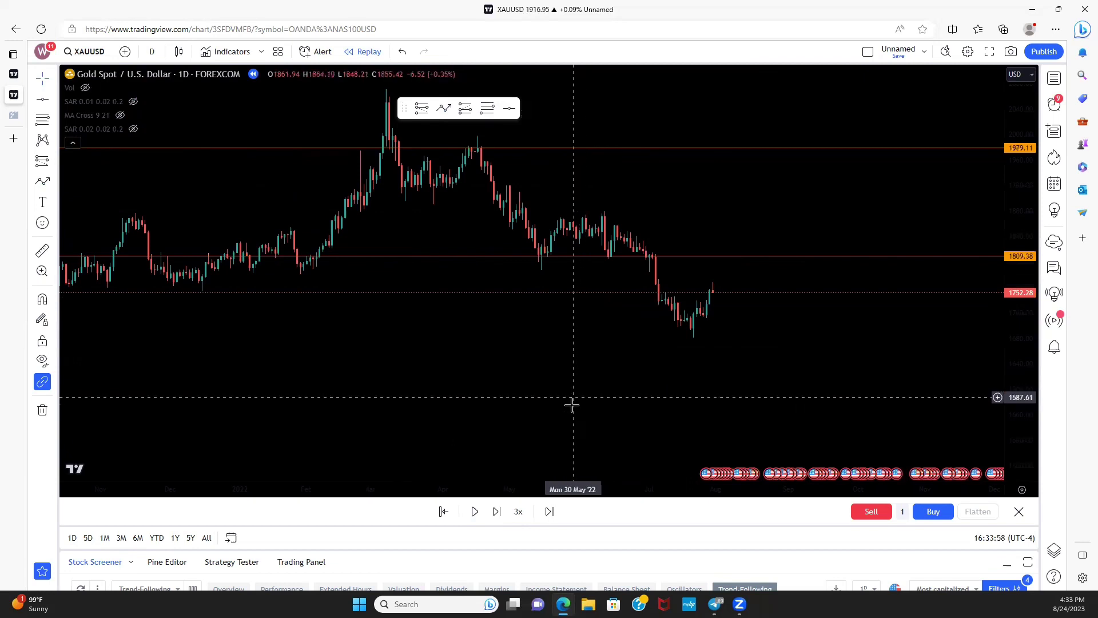
scroll(565, 417, "down", 1)
scroll(554, 397, "up", 3)
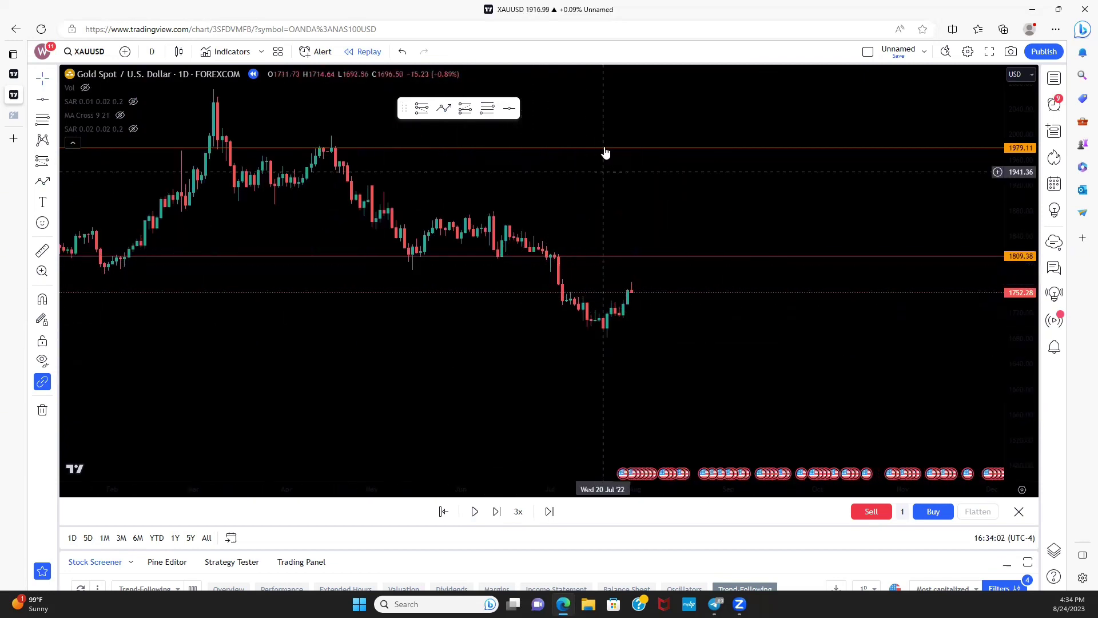
left_click_drag(604, 145, 559, 414)
left_click_drag(562, 222, 525, 168)
left_click_drag(533, 364, 548, 332)
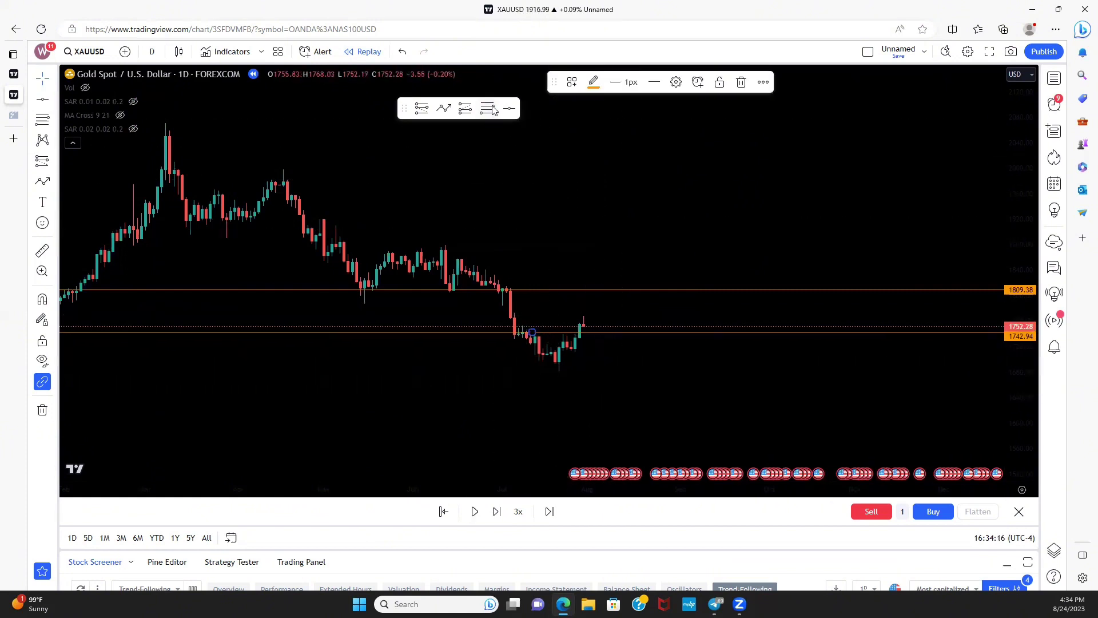
Draw a path from mid-July through the low and higher swings, projecting a pullback to the 1742.94 line.
left_click(445, 109)
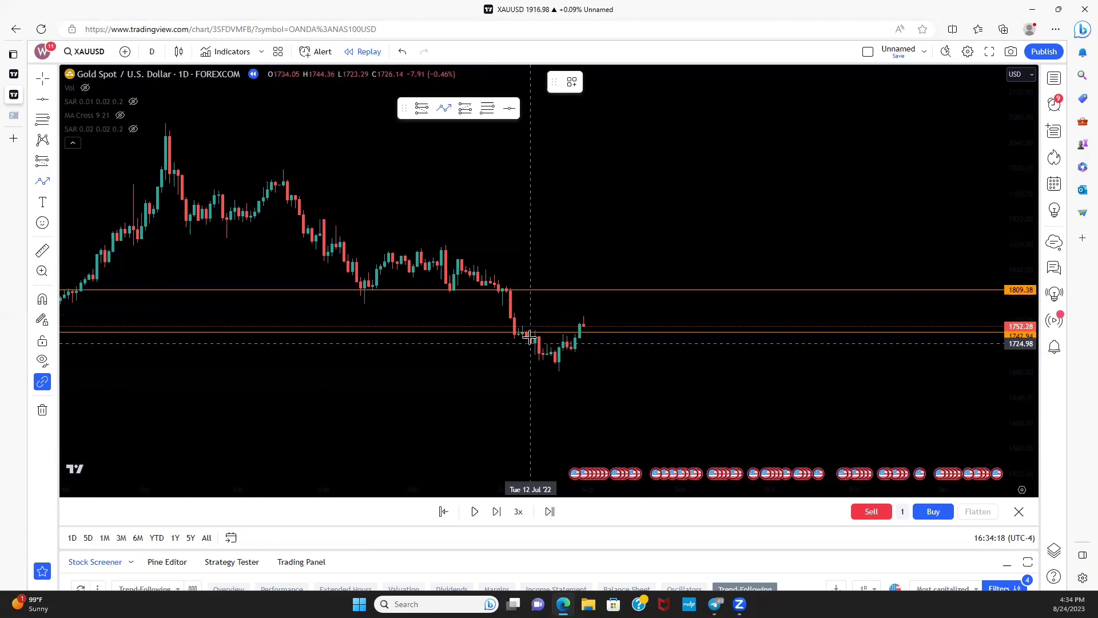
left_click(551, 367)
left_click(563, 334)
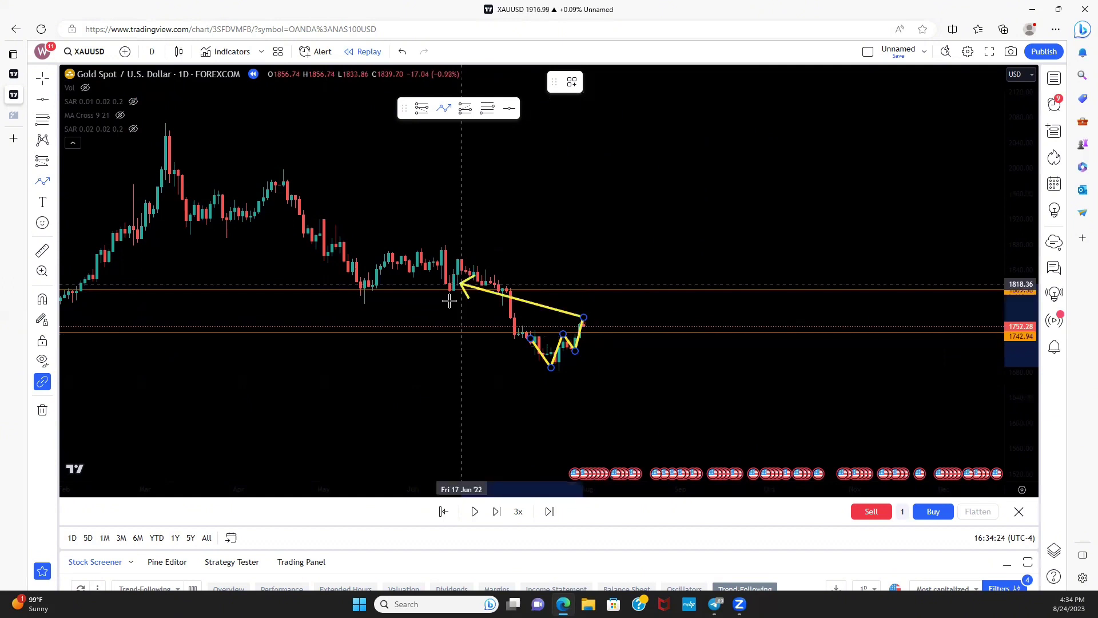
scroll(417, 260, "down", 4)
scroll(349, 300, "left", 5)
scroll(445, 344, "right", 6)
scroll(446, 366, "right", 3)
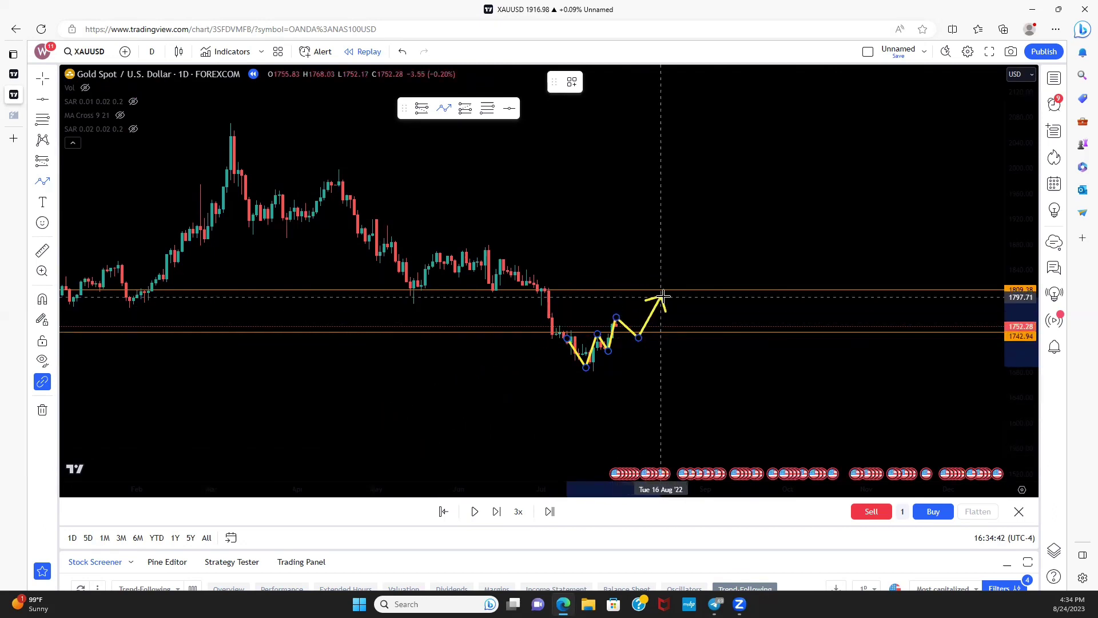
End the projected path at the pullback to the 1742.94 line and delete it.
scroll(368, 316, "down", 5)
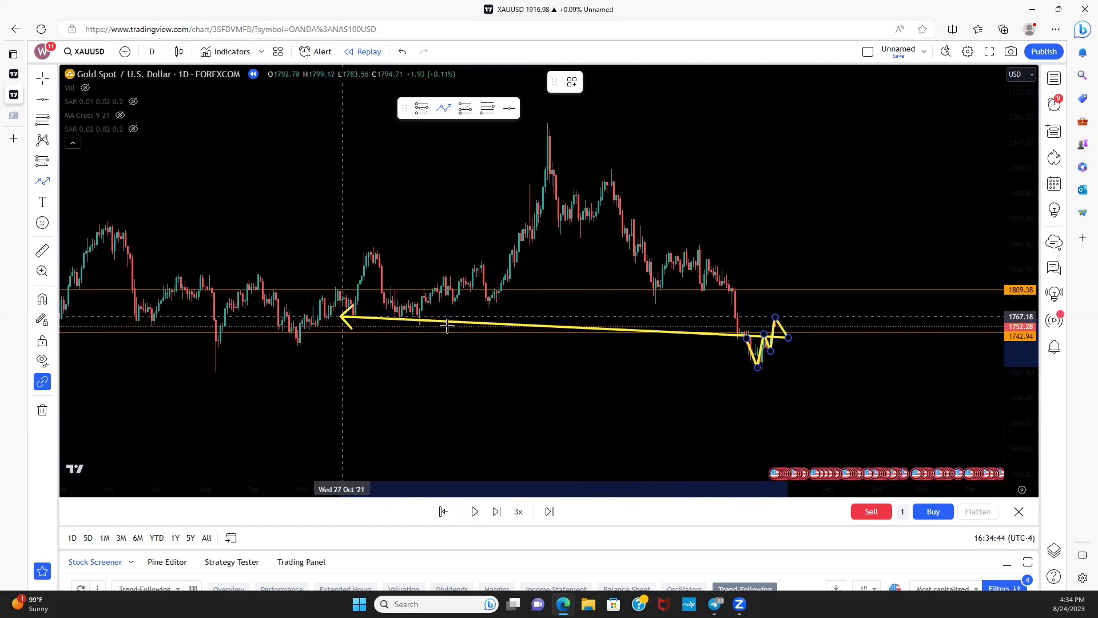
scroll(555, 344, "up", 3)
double_click(719, 324)
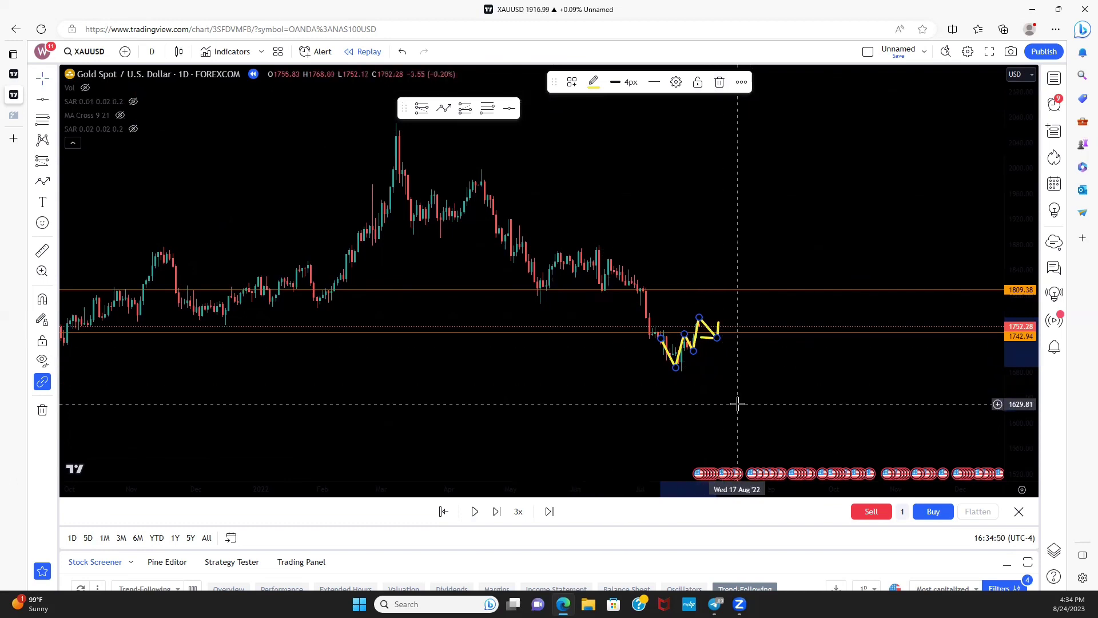
left_click(720, 82)
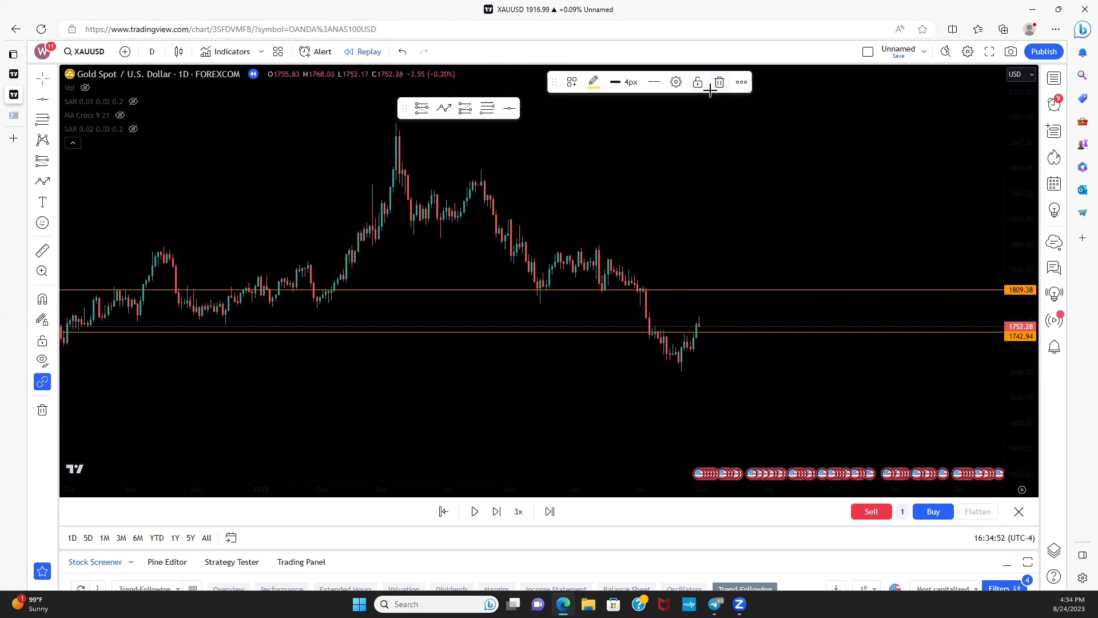
Play the bar replay forward to late August 2022 and pause it.
scroll(743, 417, "up", 2)
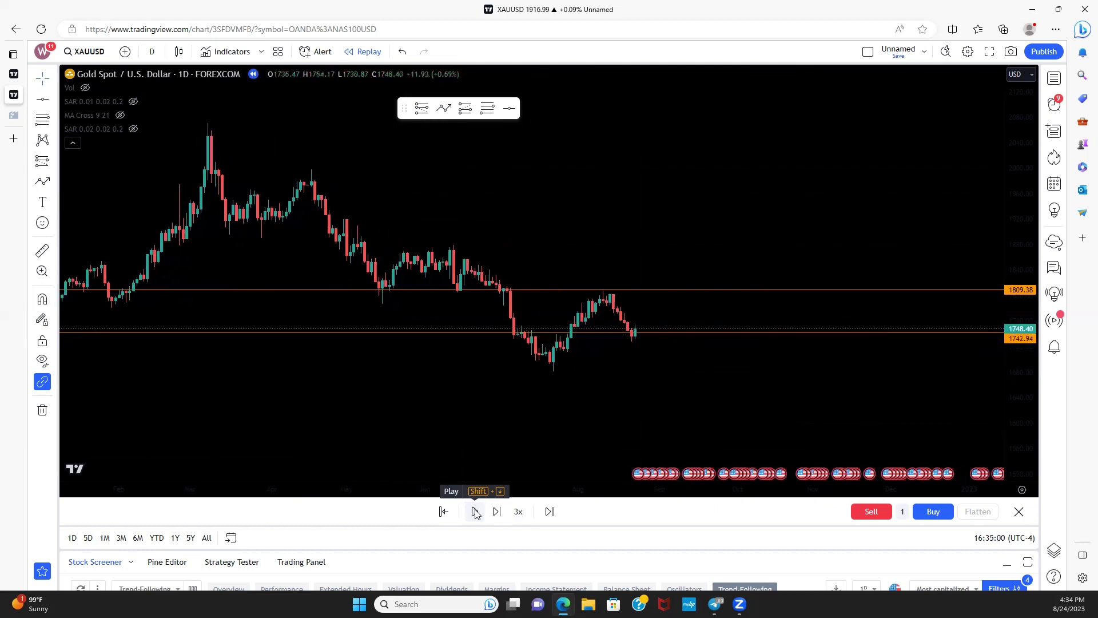
scroll(446, 355, "down", 3)
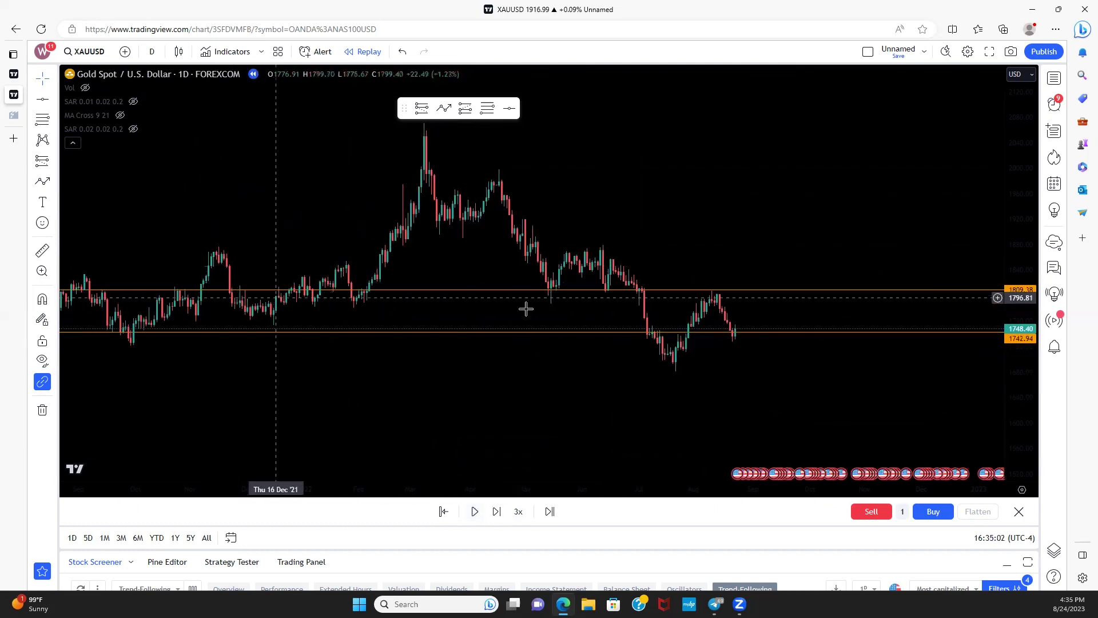
scroll(605, 296, "up", 3)
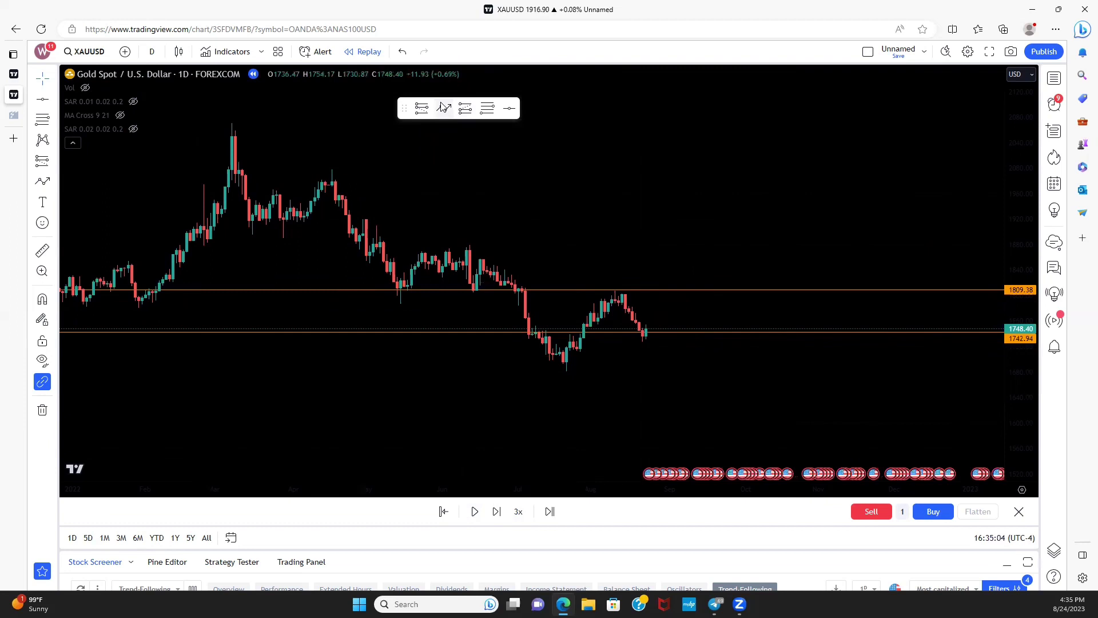
Trace a path from early July through the low, the August high and a projected further decline, and delete it.
left_click_drag(527, 281, 525, 340)
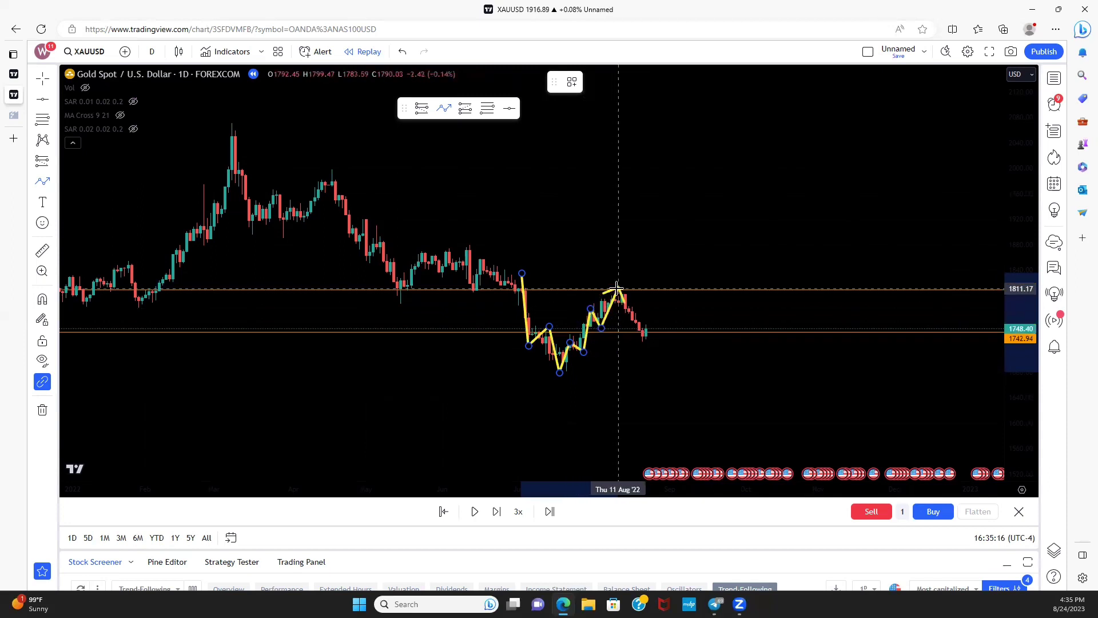
scroll(617, 287, "down", 2)
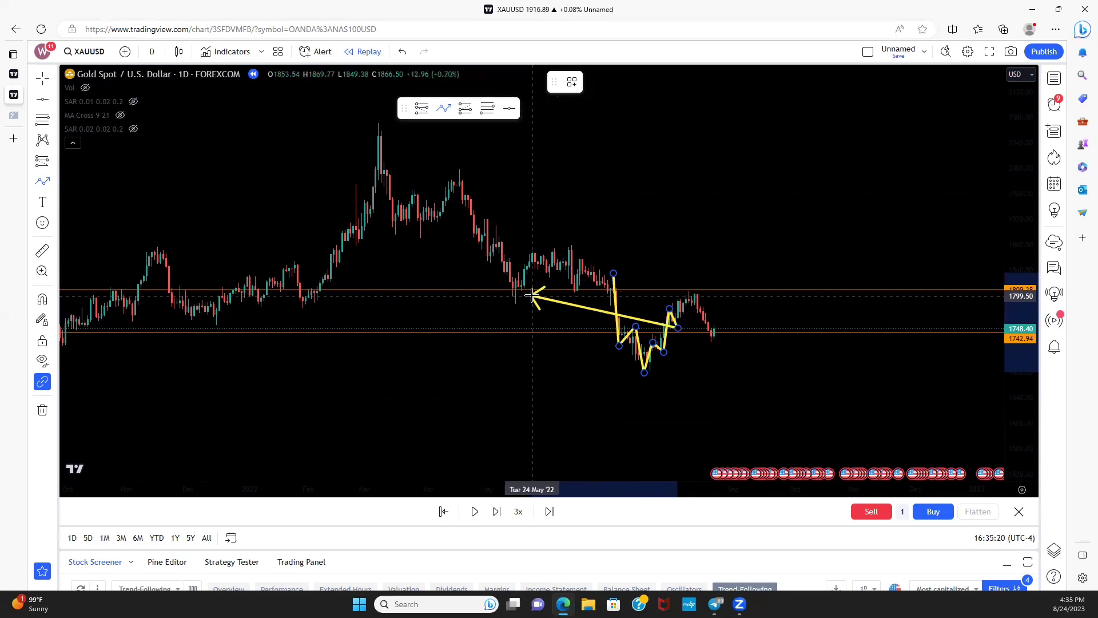
left_click(686, 287)
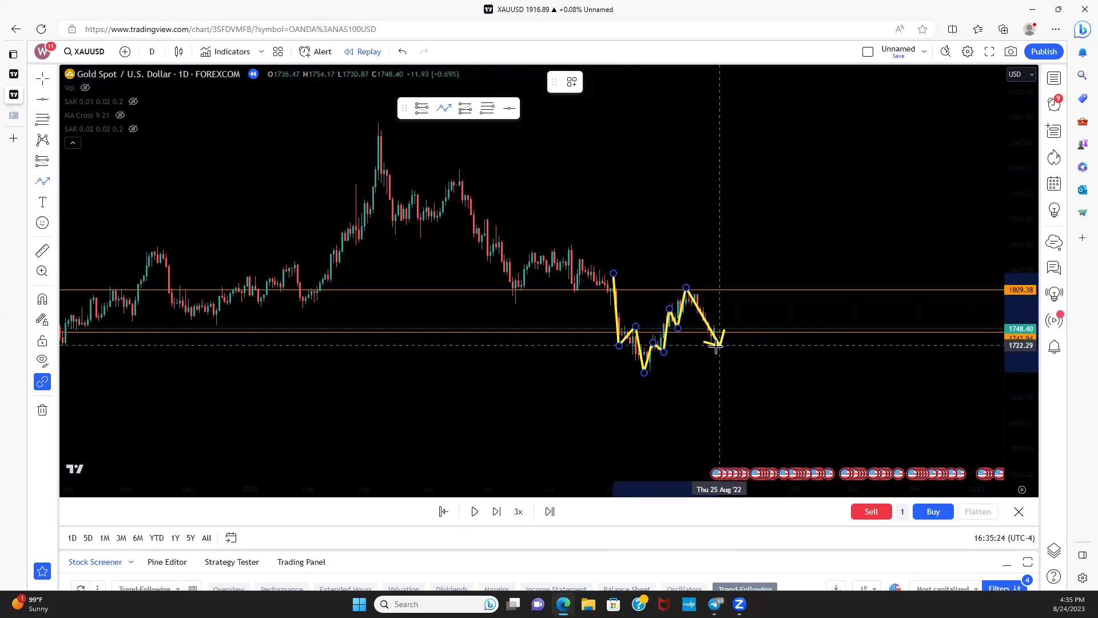
scroll(644, 347, "up", 2)
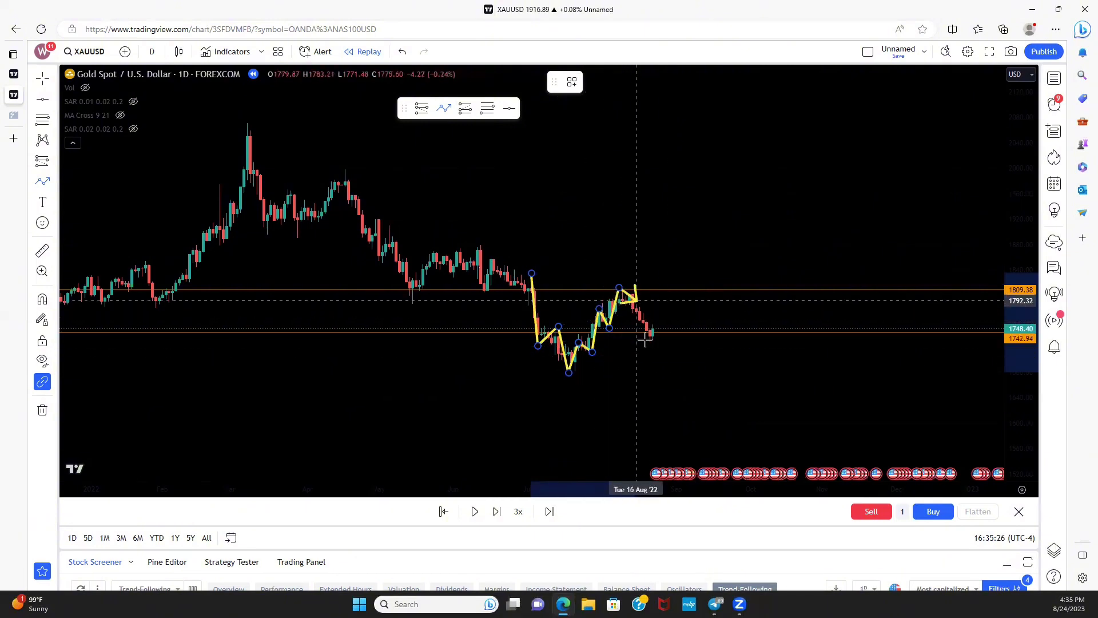
left_click(653, 346)
left_click(667, 334)
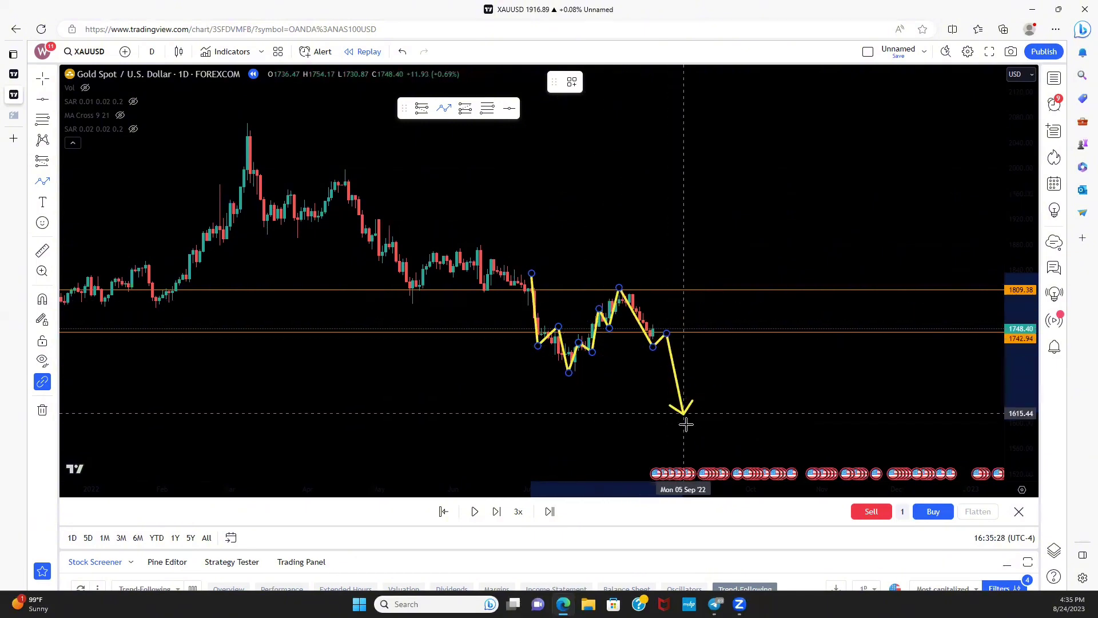
key("Escape")
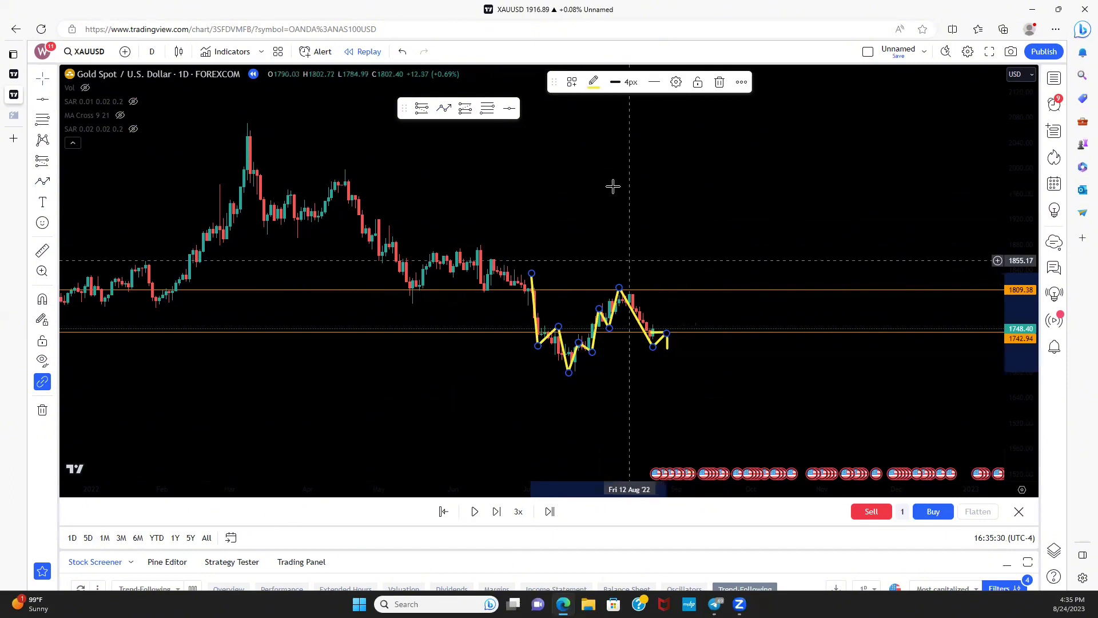
left_click(718, 85)
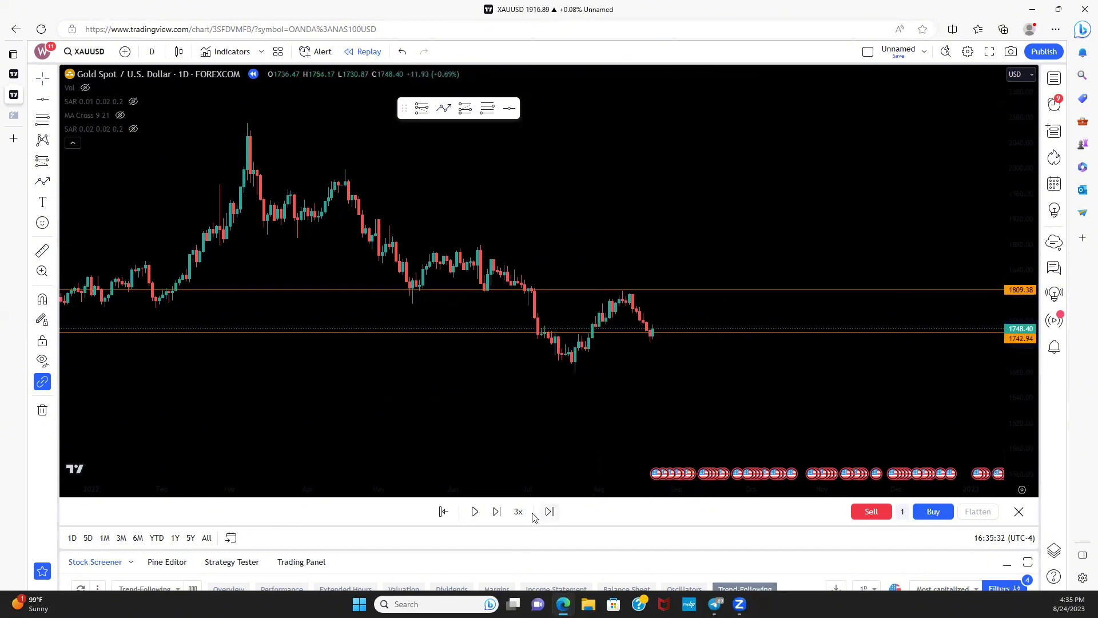
Play the bar replay forward to early September 2022 and pause it.
left_click(481, 517)
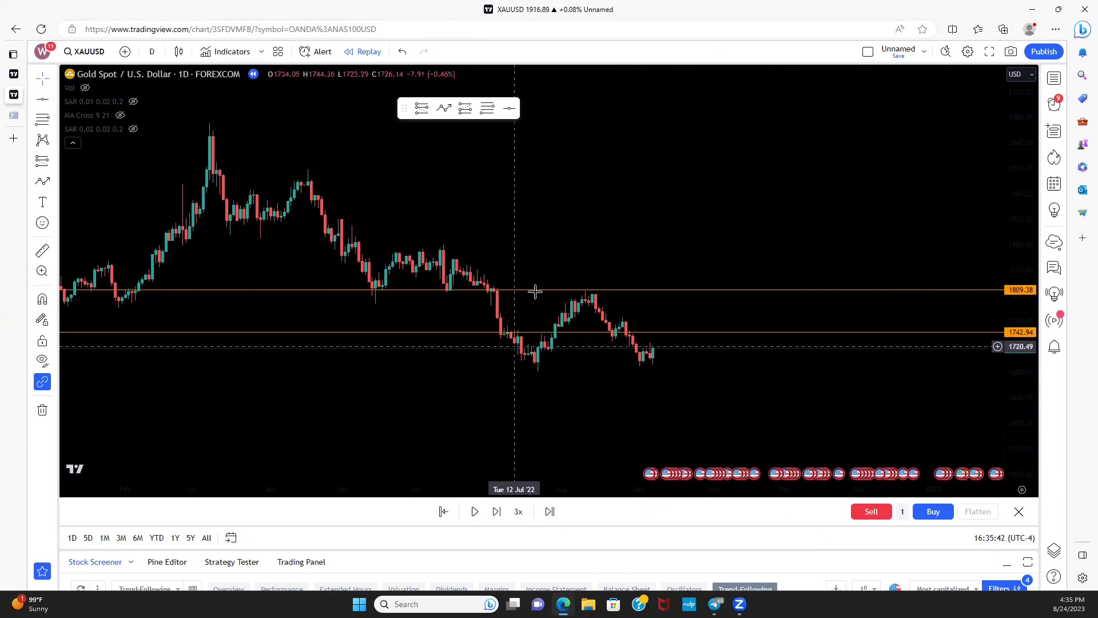
scroll(532, 367, "up", 2)
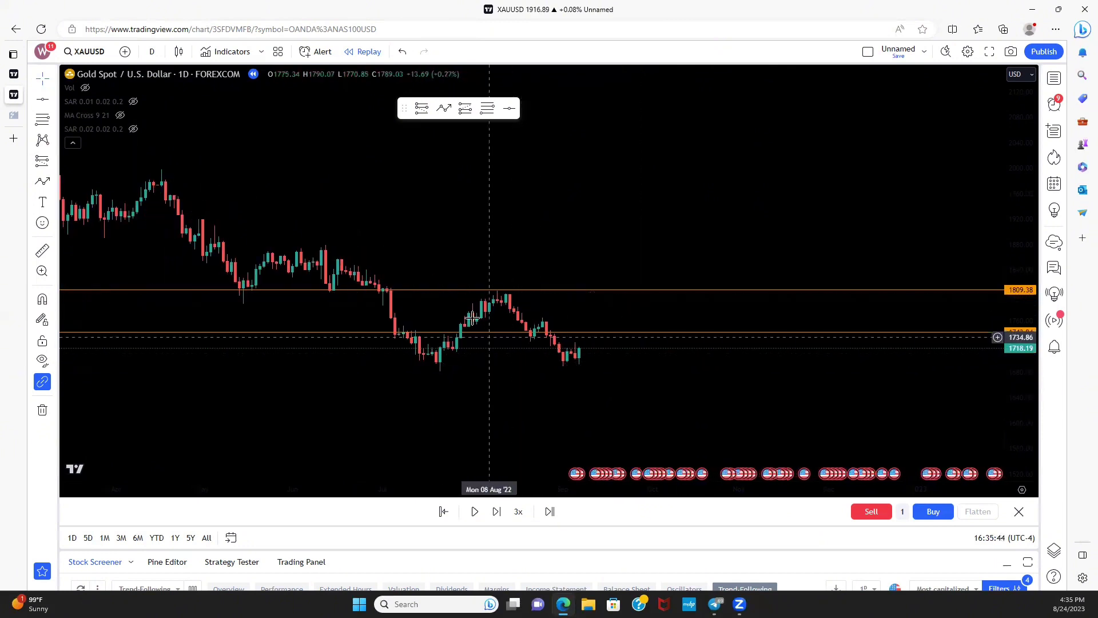
left_click_drag(1025, 373, 1025, 350)
left_click_drag(1023, 421, 1020, 309)
scroll(503, 243, "up", 3)
left_click_drag(466, 234, 833, 141)
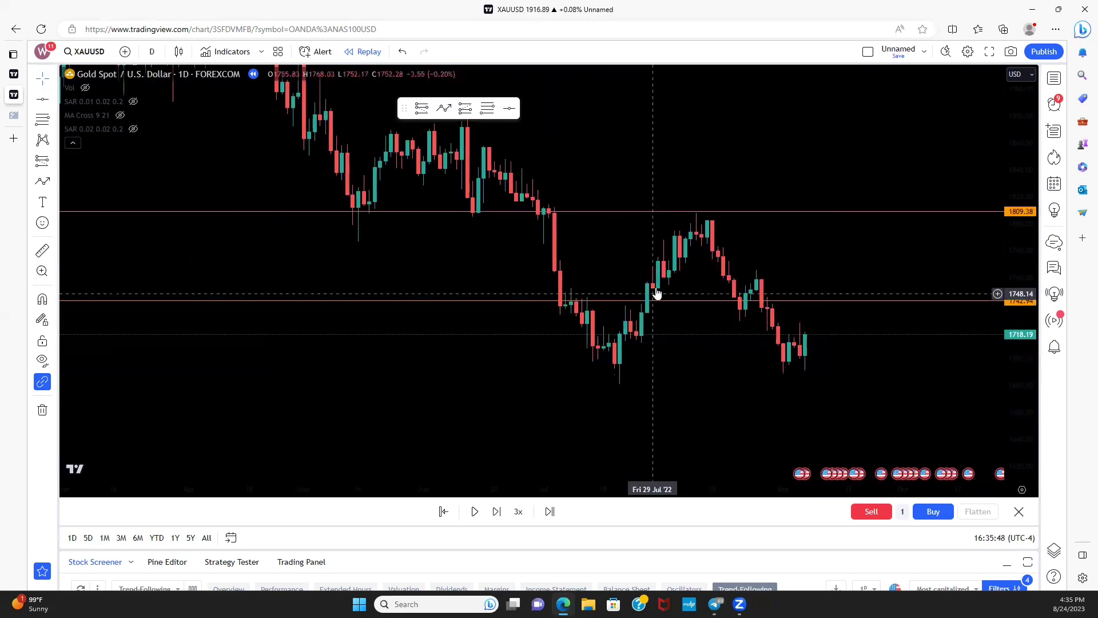
Switch to the 15-minute timeframe to examine the late July to September 2022 swings around the 1742.94 line.
left_click(152, 52)
left_click(196, 257)
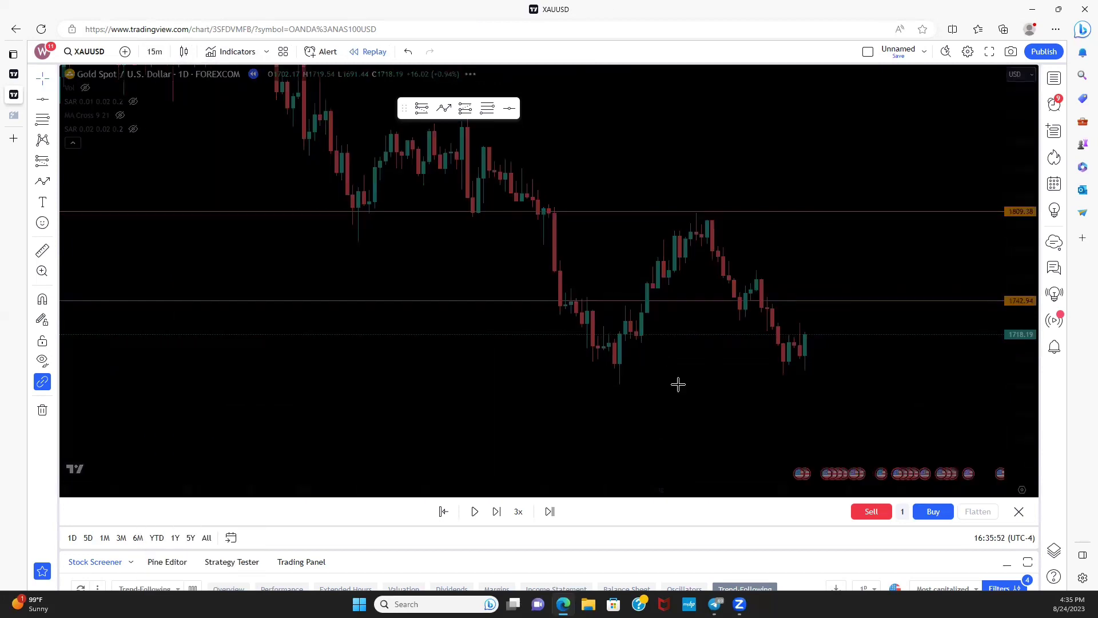
scroll(544, 406, "down", 5)
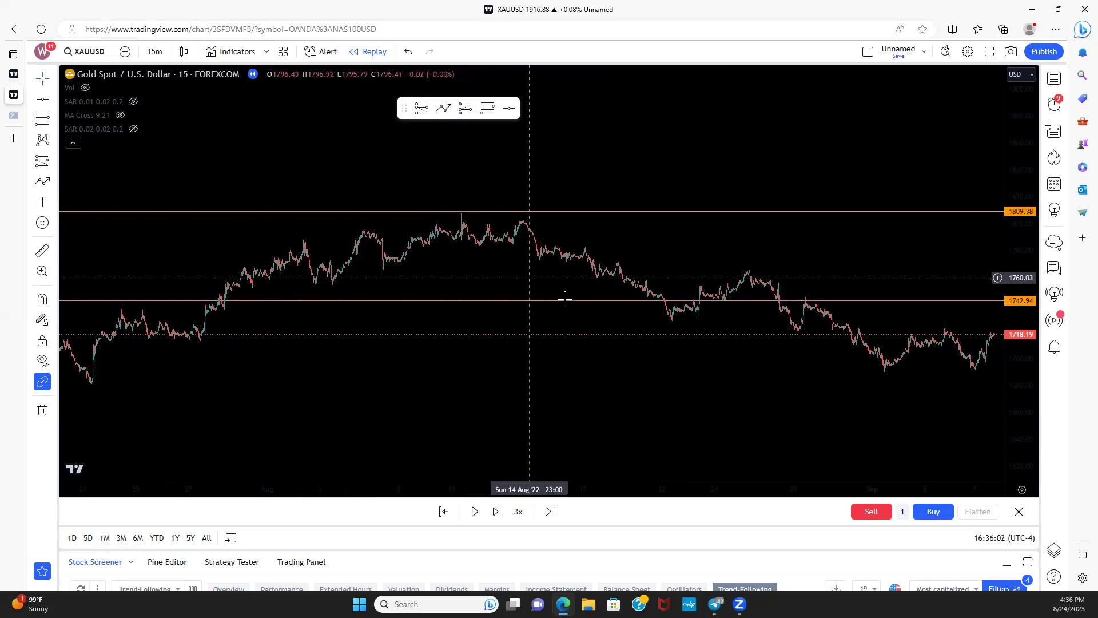
Set the thickness of the 1742.94 horizontal line to 4px.
left_click(532, 300)
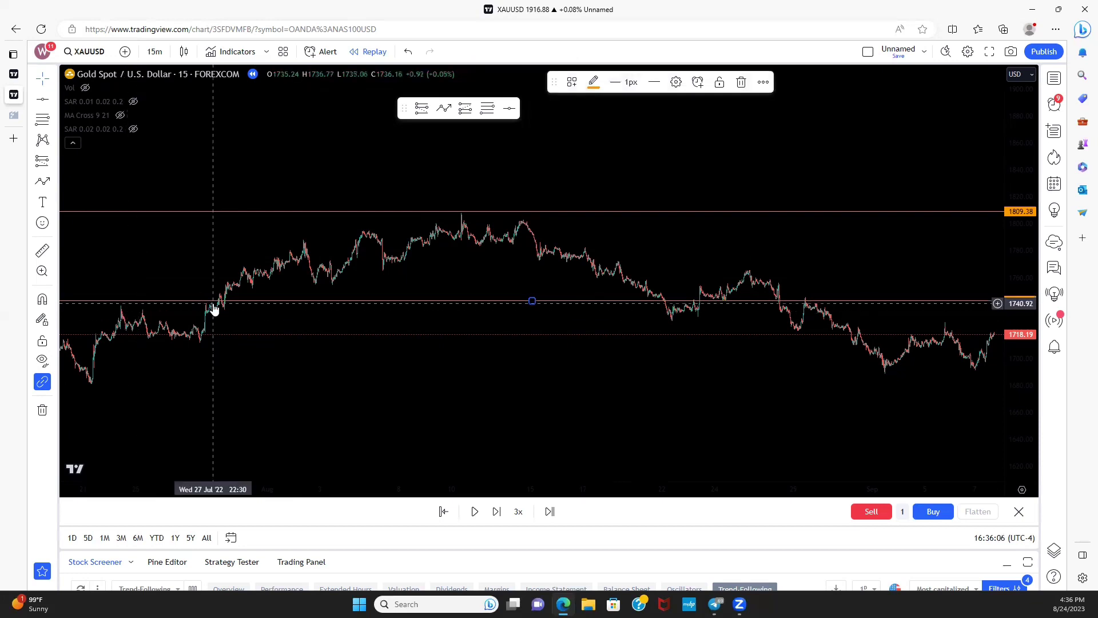
left_click(631, 81)
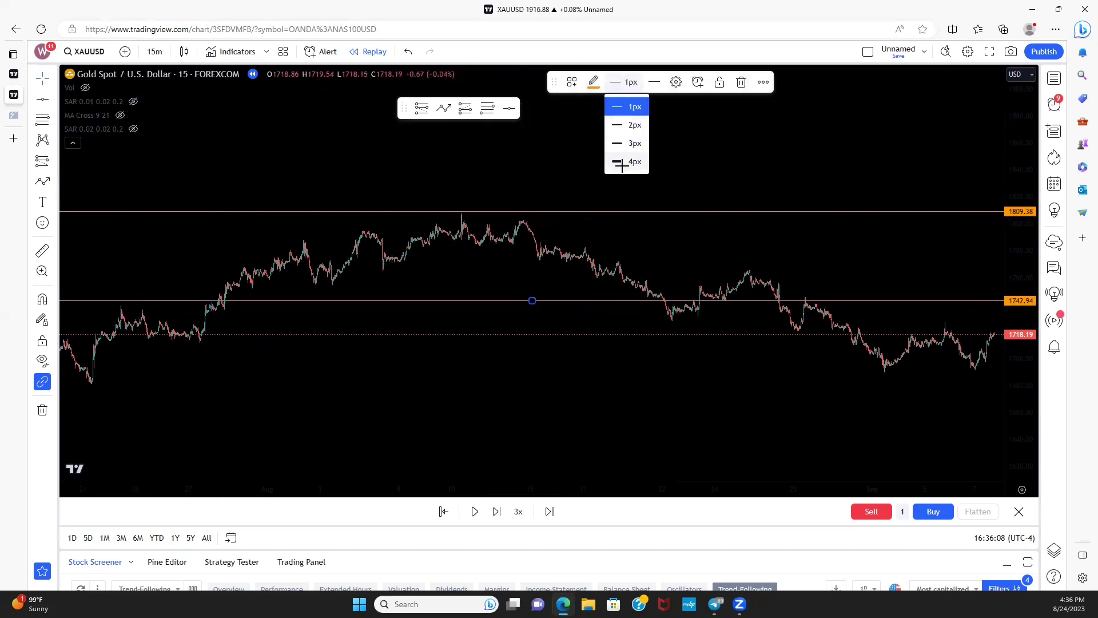
left_click(623, 163)
Return the chart to the daily timeframe, play the bar replay forward to late September 2022 and pause it.
left_click_drag(770, 392, 407, 383)
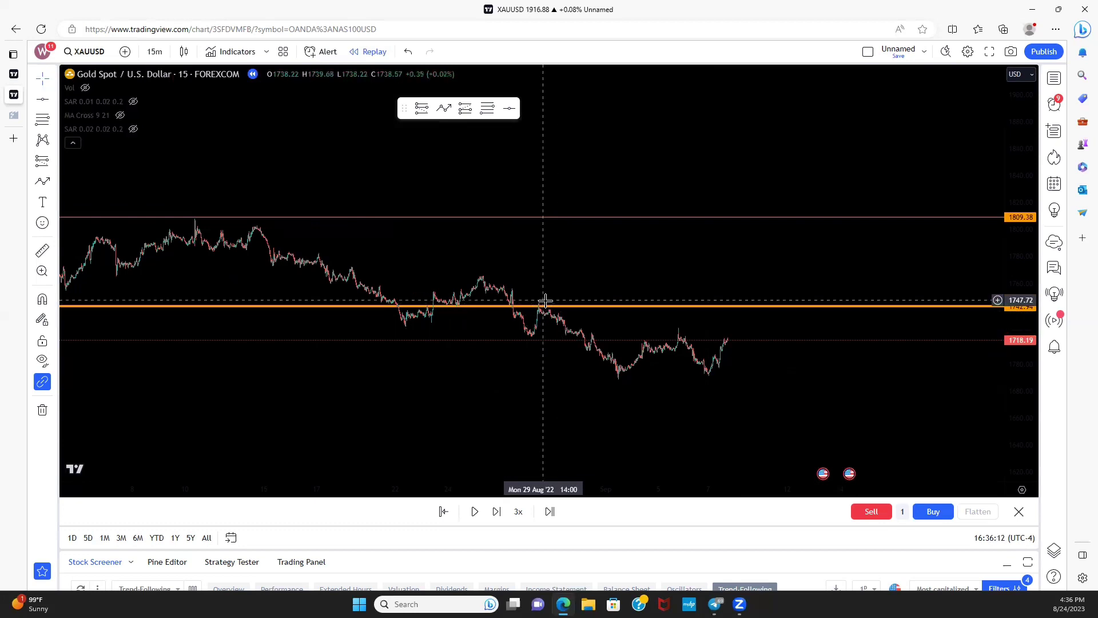
left_click(153, 51)
left_click(161, 446)
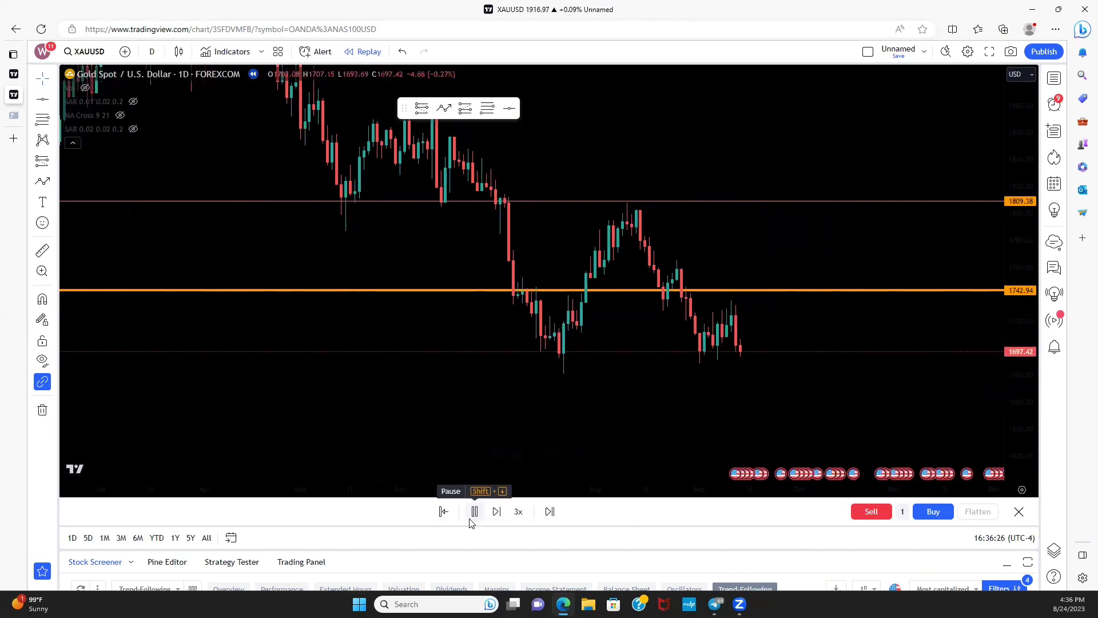
left_click(475, 511)
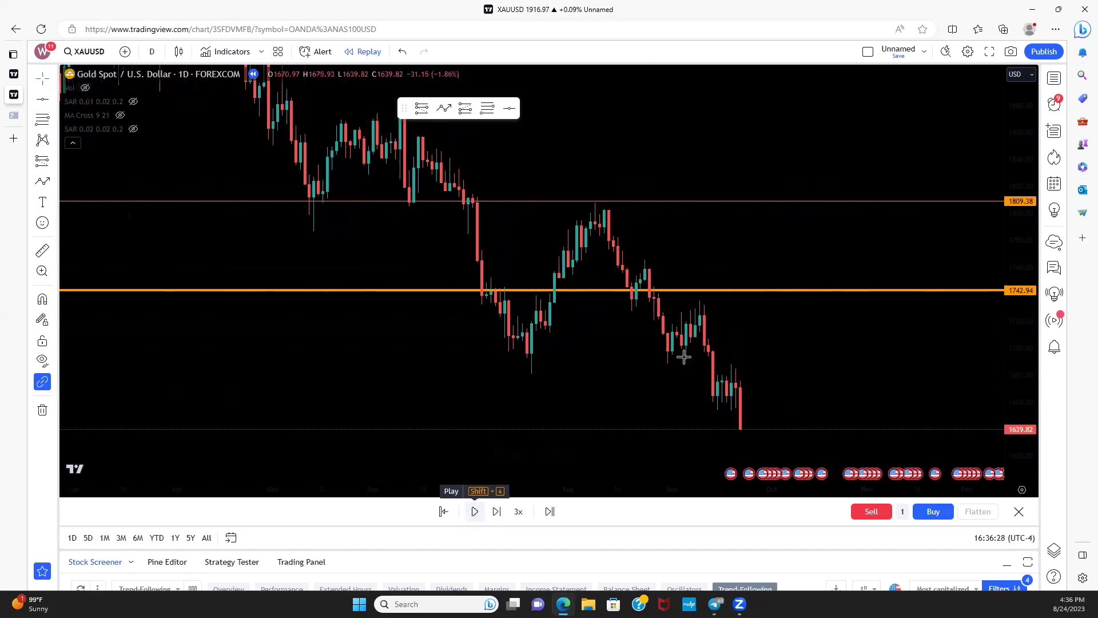
Trace a path from the May low through the June swings and July low up to the August high at the 1809.38 line.
left_click_drag(540, 366, 397, 315)
scroll(708, 376, "down", 4)
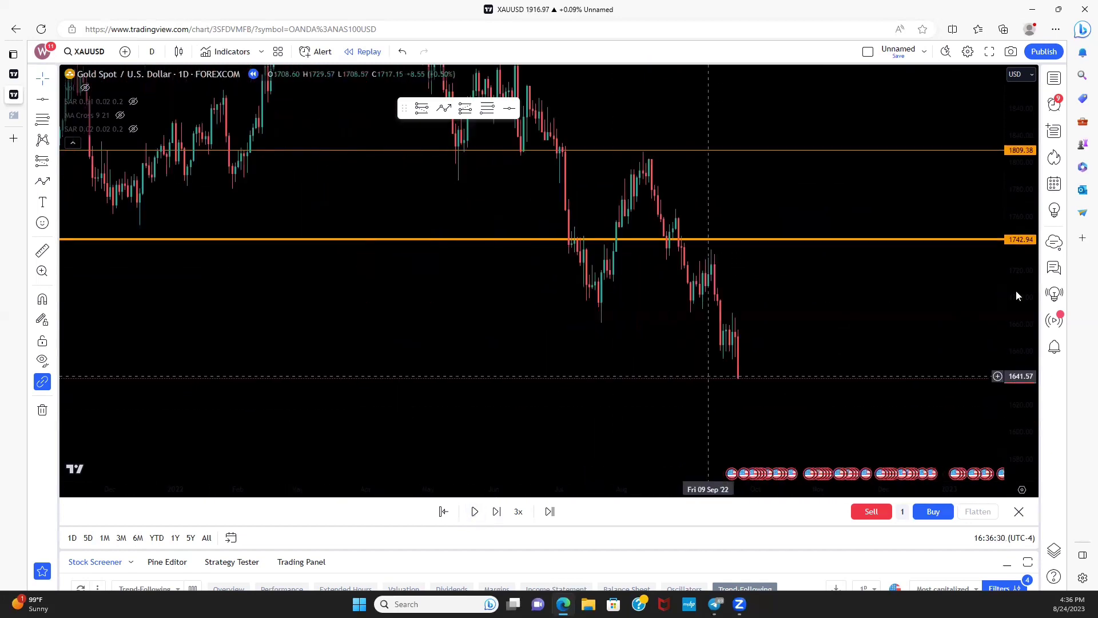
scroll(1033, 342, "down", 5)
scroll(493, 297, "down", 4)
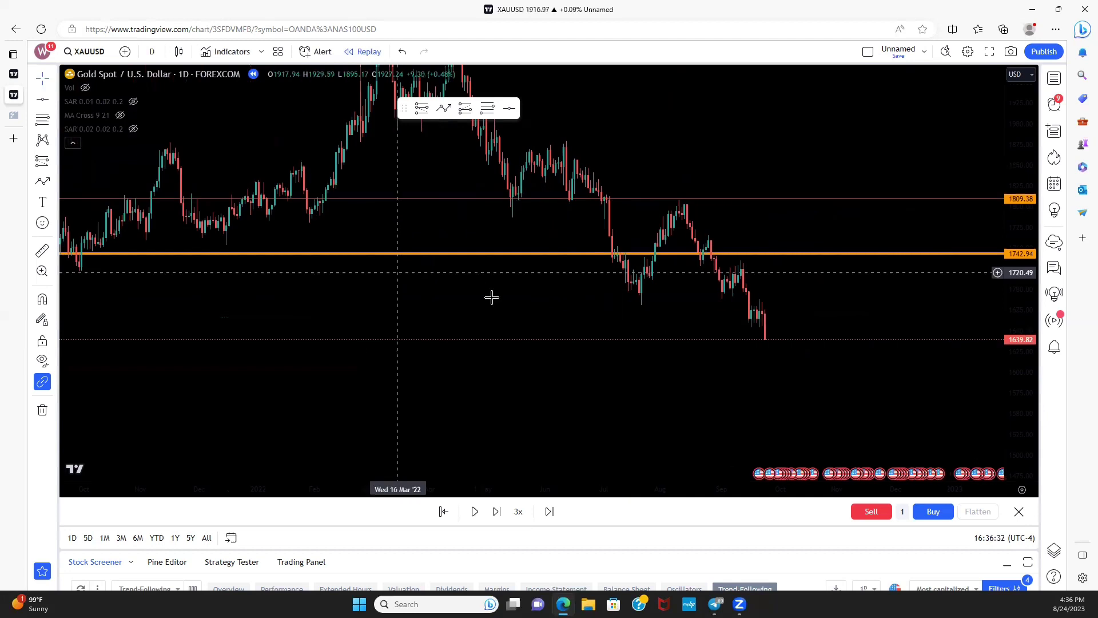
left_click_drag(448, 348, 427, 391)
scroll(422, 382, "up", 5)
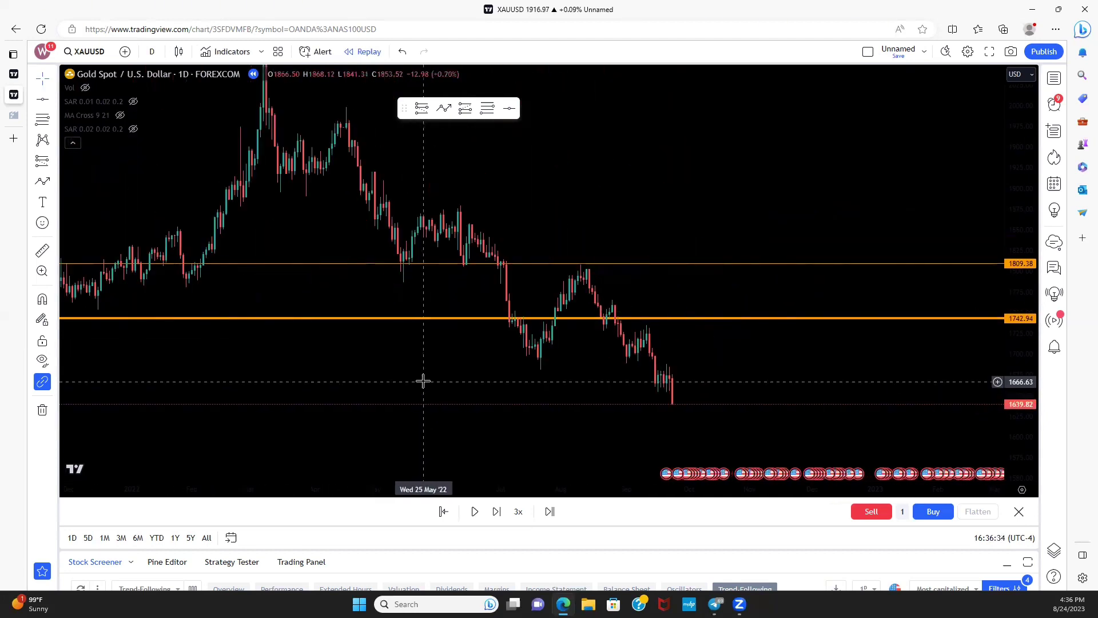
left_click(444, 109)
left_click(340, 262)
left_click(401, 215)
left_click(406, 260)
left_click(435, 235)
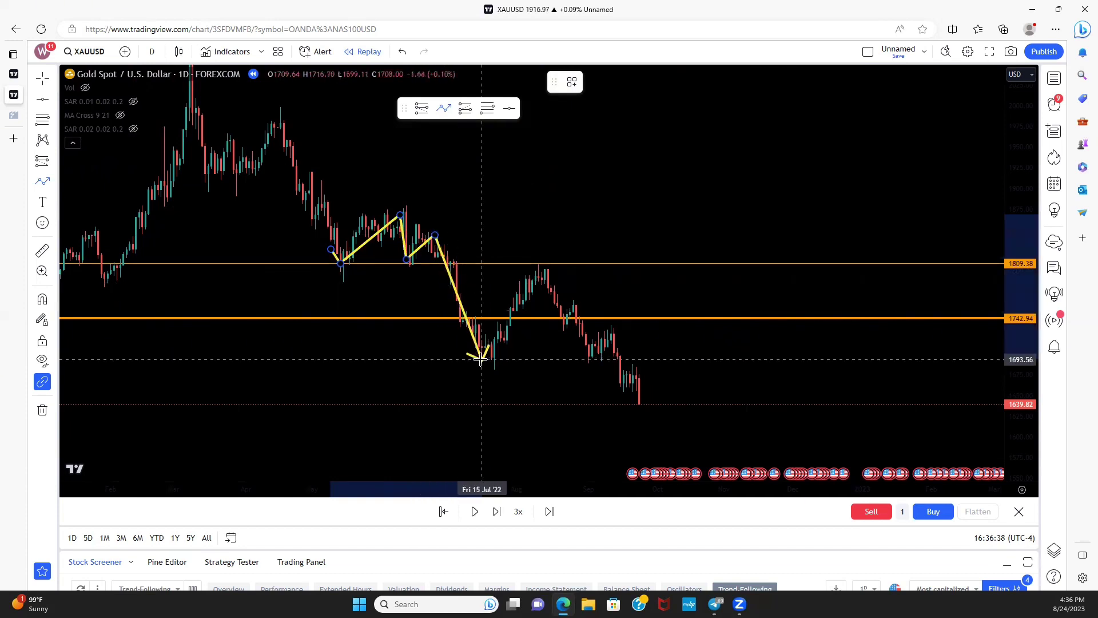
left_click(538, 279)
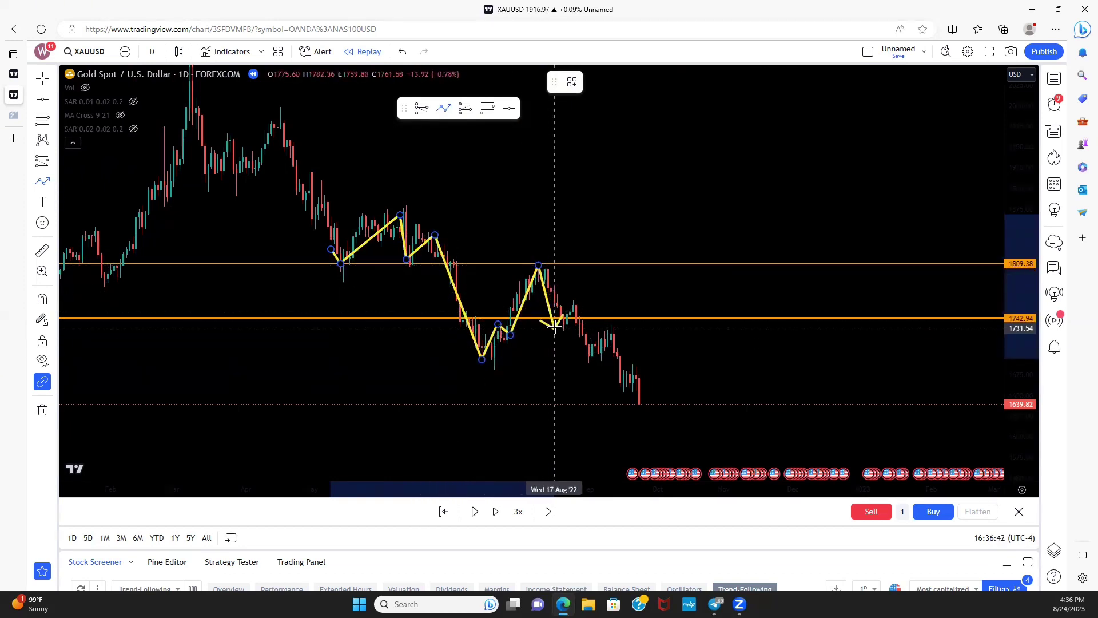
Continue the path from the August high through the lower highs and lows, ending it at a projected low below the latest candle.
left_click(572, 300)
left_click(585, 359)
left_click(614, 325)
left_click(626, 391)
left_click(643, 371)
double_click(656, 436)
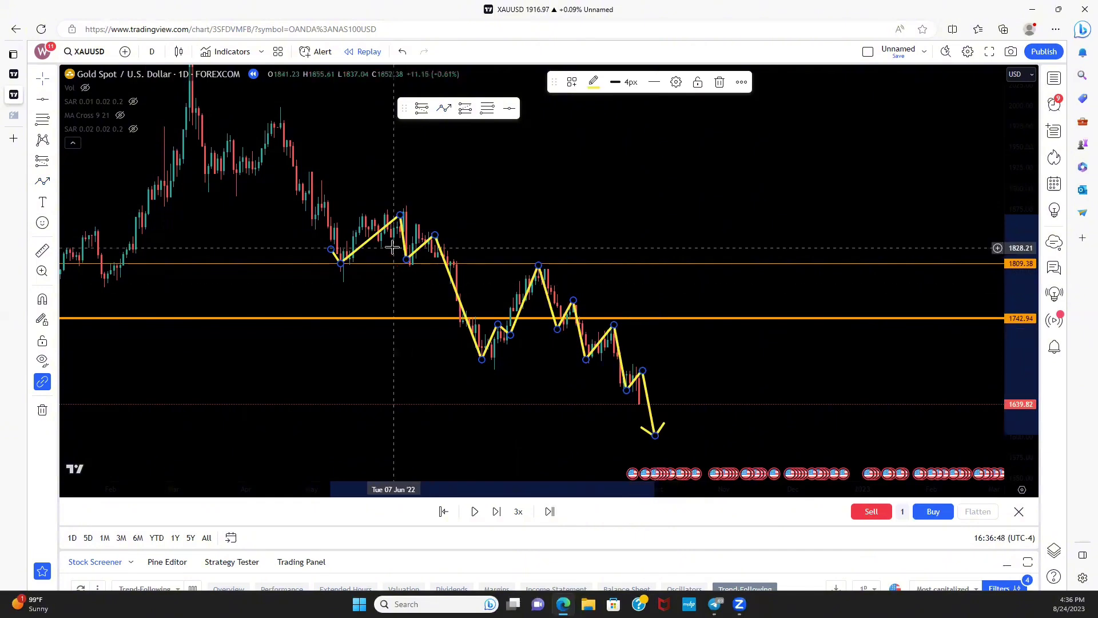
Move the traced path clear of the candles into the empty future area and display the price as a line chart for comparison.
left_click_drag(463, 319, 745, 314)
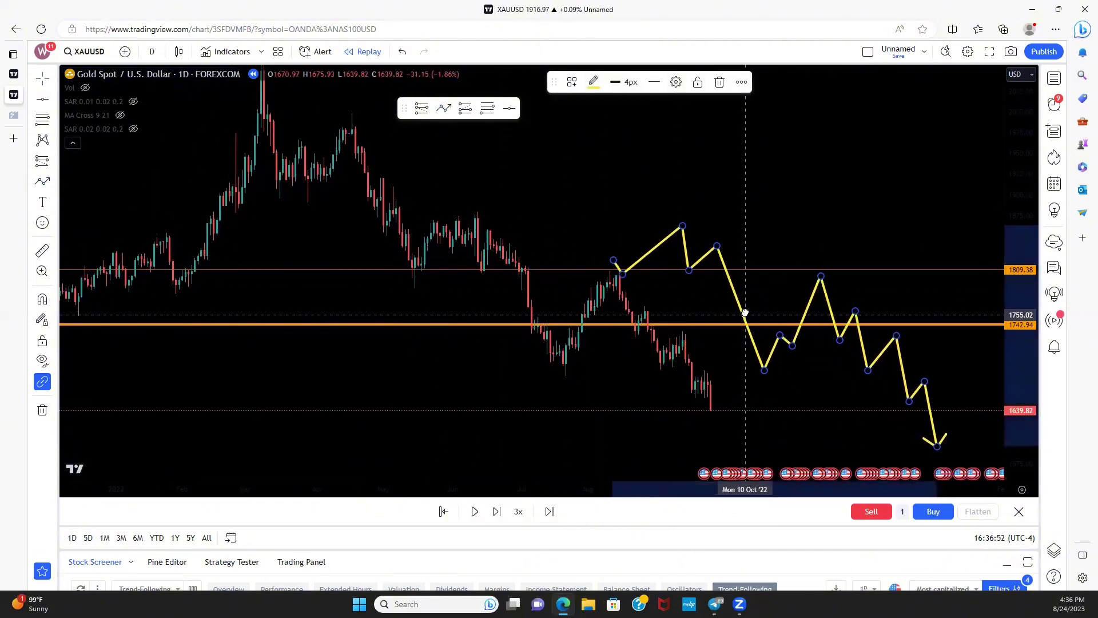
left_click(490, 380)
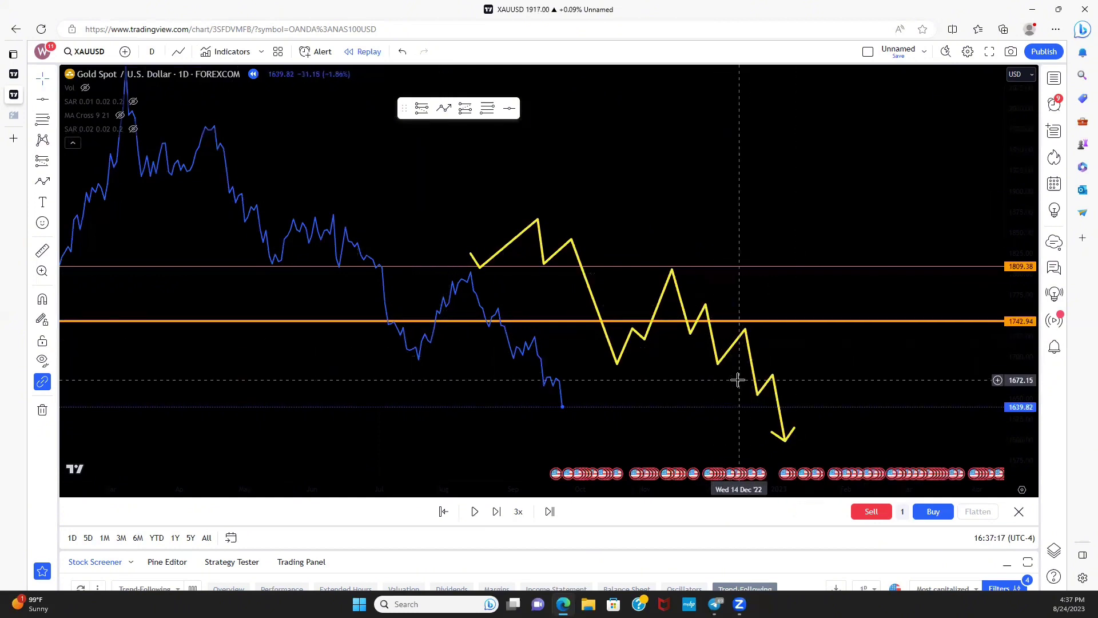
scroll(436, 299, "down", 2)
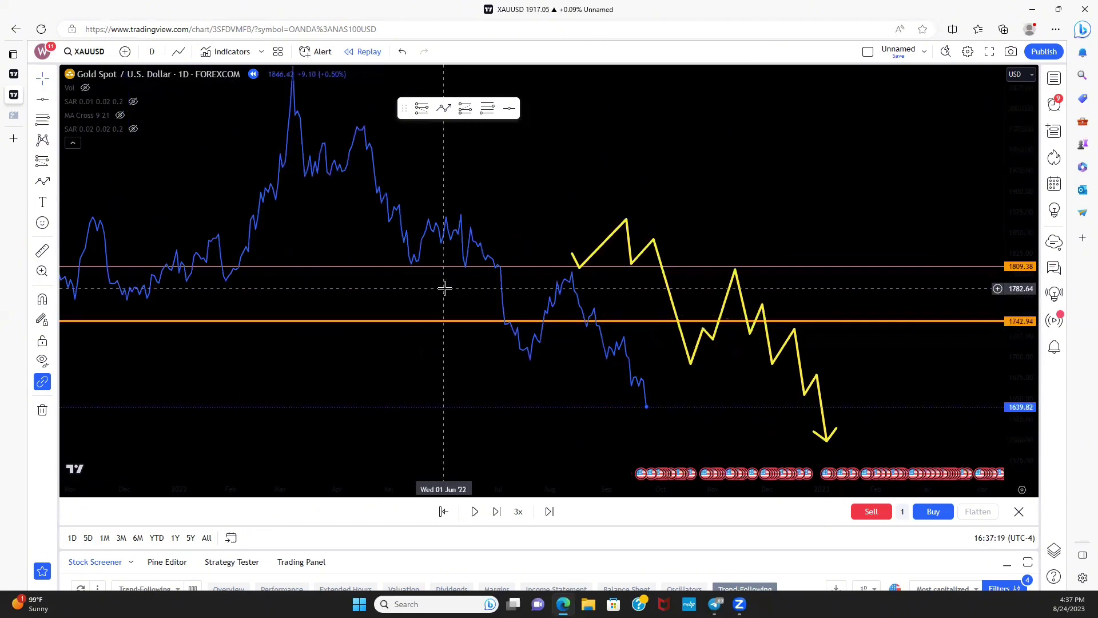
scroll(444, 290, "up", 2)
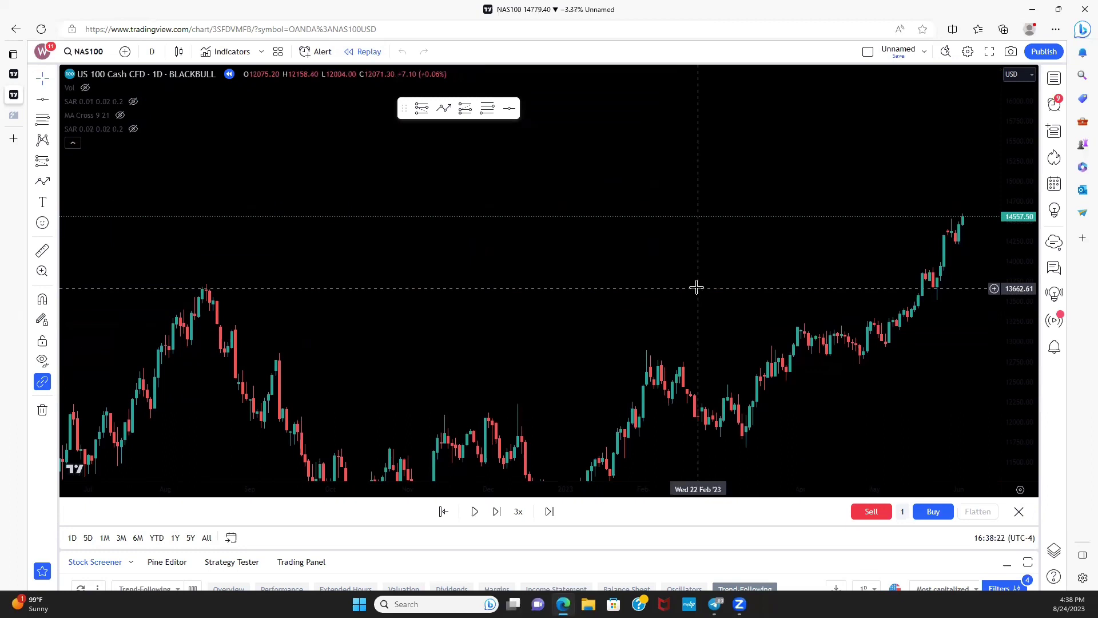
Switch the chart to NAS100 with daily candles and examine its rise from January 2023.
left_click_drag(643, 274, 288, 227)
scroll(588, 400, "down", 4)
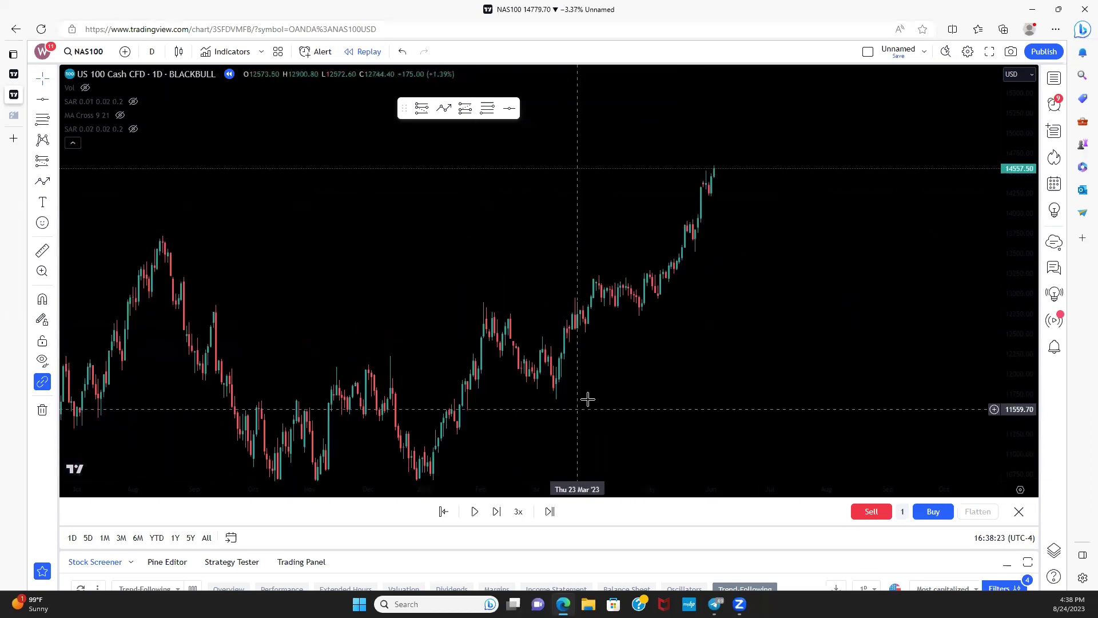
left_click_drag(1015, 313, 1015, 347)
scroll(482, 429, "up", 4)
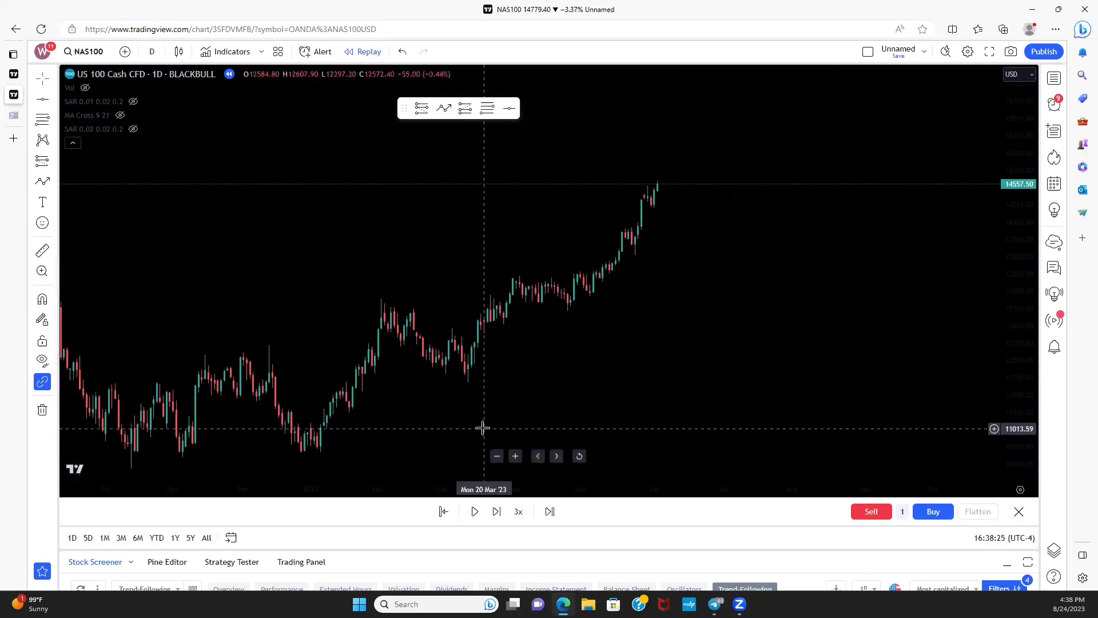
left_click_drag(530, 395, 645, 327)
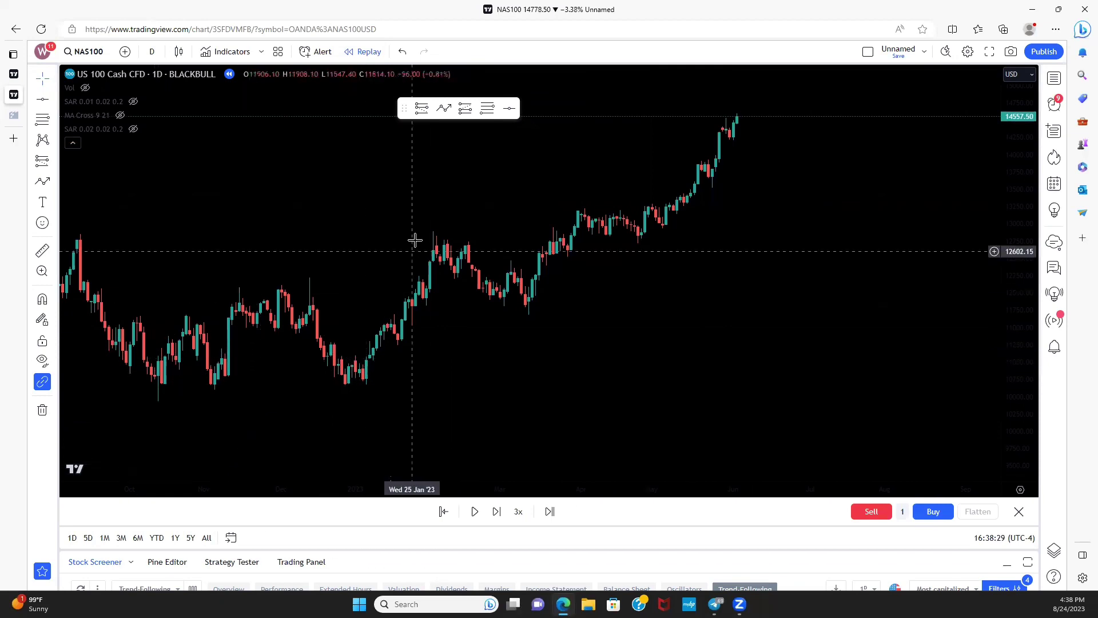
scroll(632, 379, "down", 2)
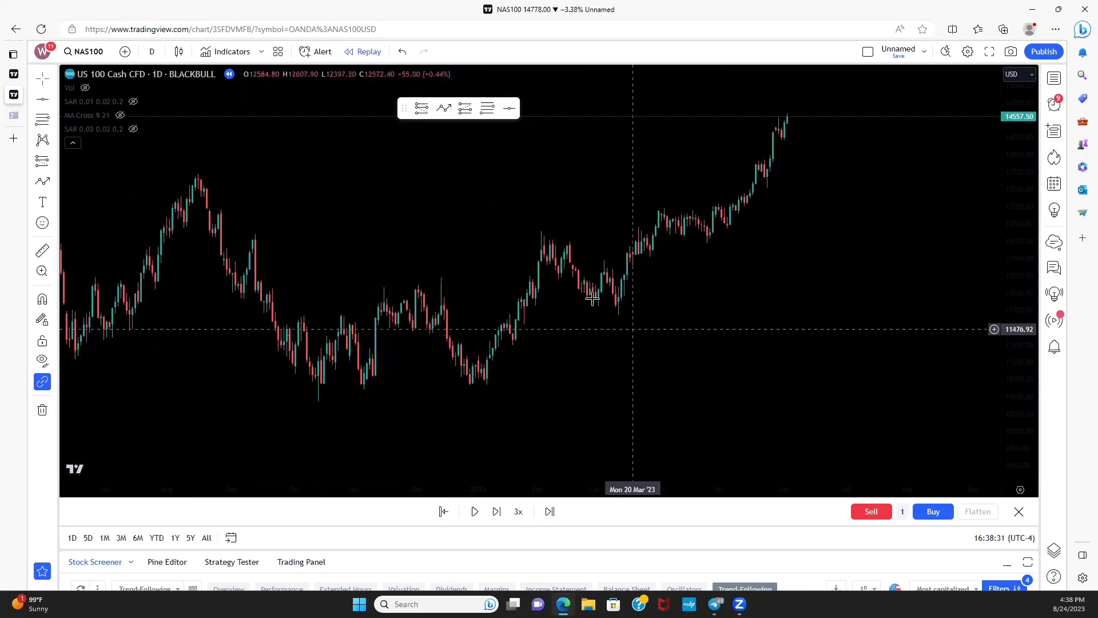
scroll(549, 336, "up", 2)
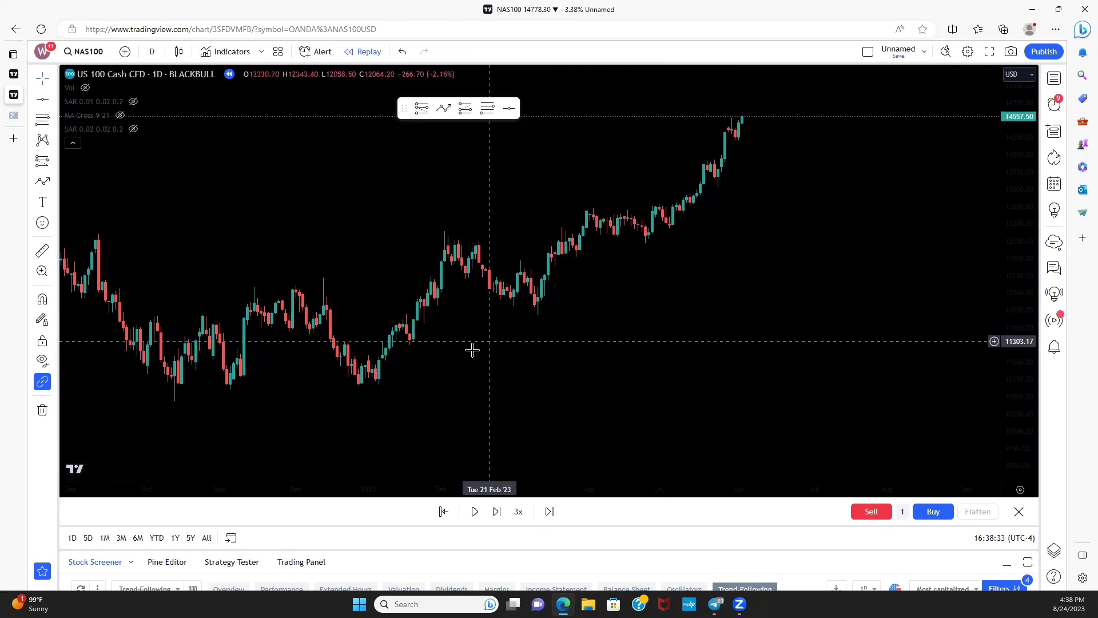
Trace a path from the 5 January 2023 low through the January swings and early-February high to the late-February low.
left_click(375, 373)
left_click(399, 310)
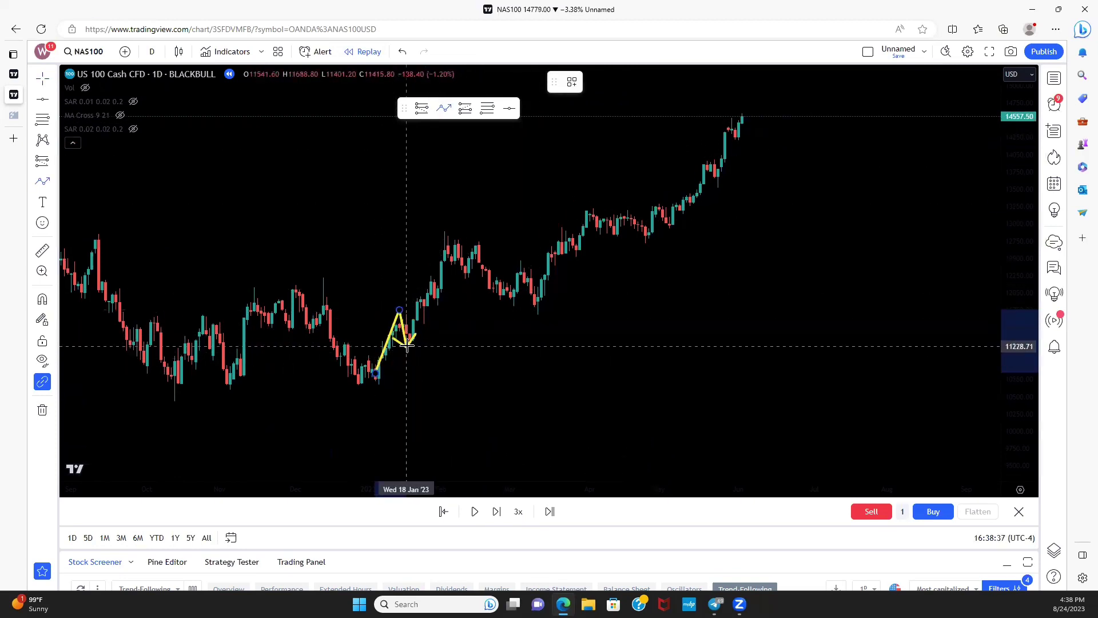
left_click(410, 346)
left_click(420, 295)
left_click(427, 319)
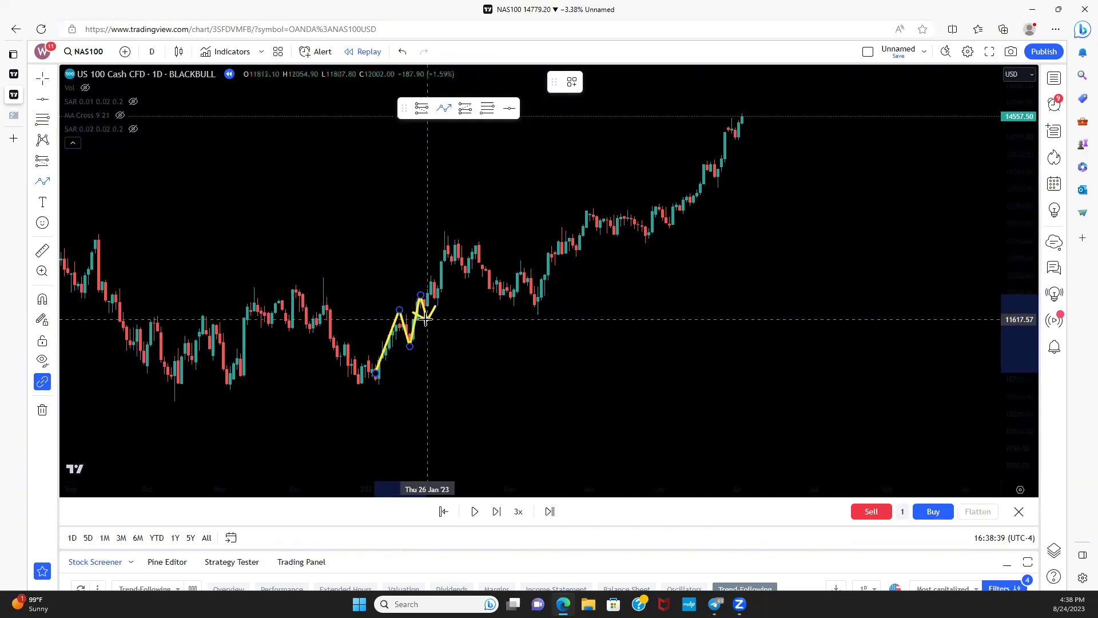
left_click(435, 281)
left_click(441, 311)
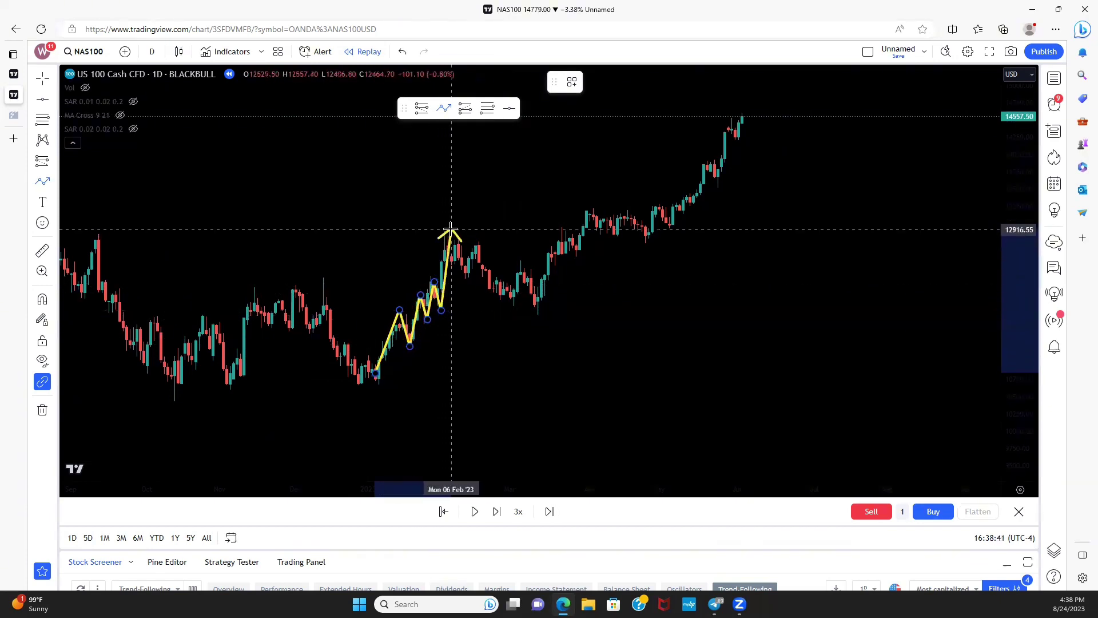
left_click(451, 230)
left_click(465, 282)
left_click(479, 241)
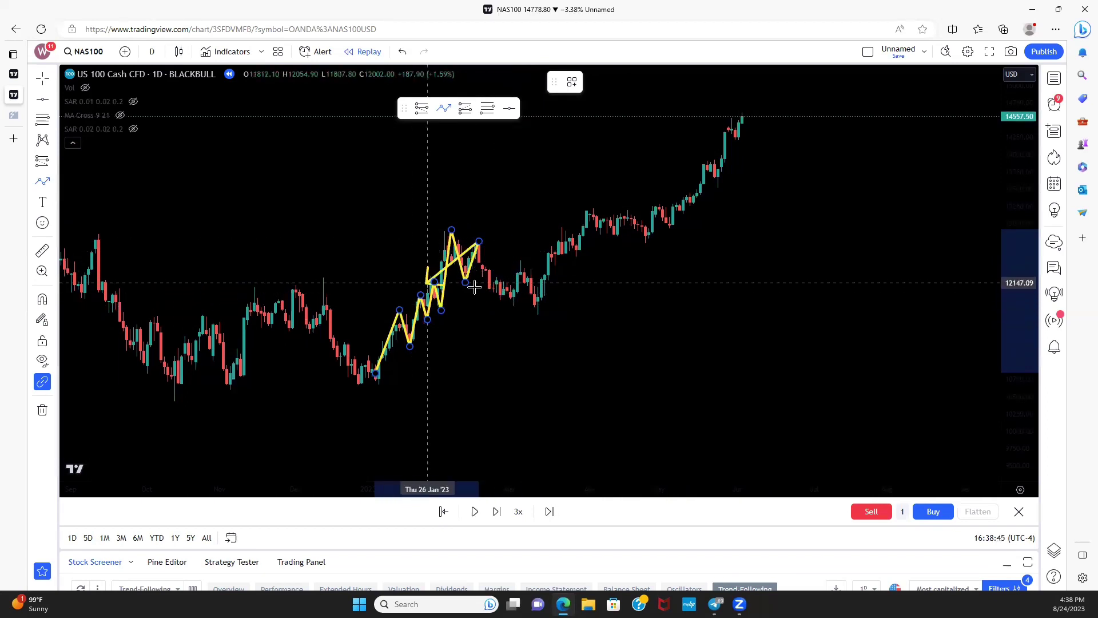
double_click(502, 293)
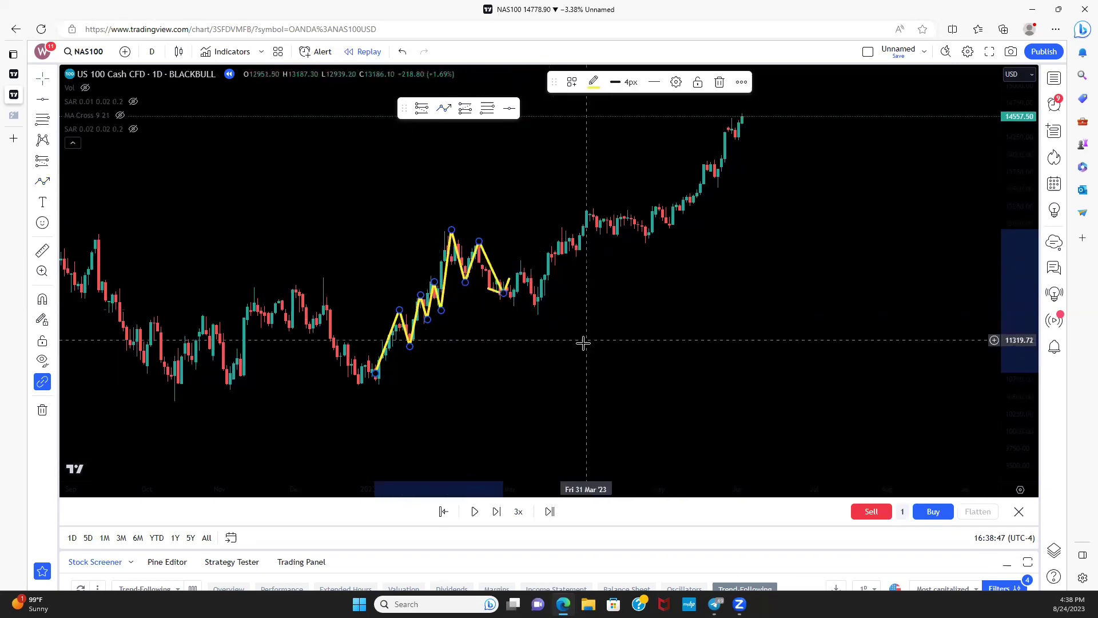
Clear the traced path and place a horizontal level at 11937.24 through the late-January and March pullback lows.
scroll(822, 265, "up", 2)
left_click_drag(1008, 299, 1008, 286)
left_click_drag(611, 306, 964, 304)
scroll(800, 324, "up", 2)
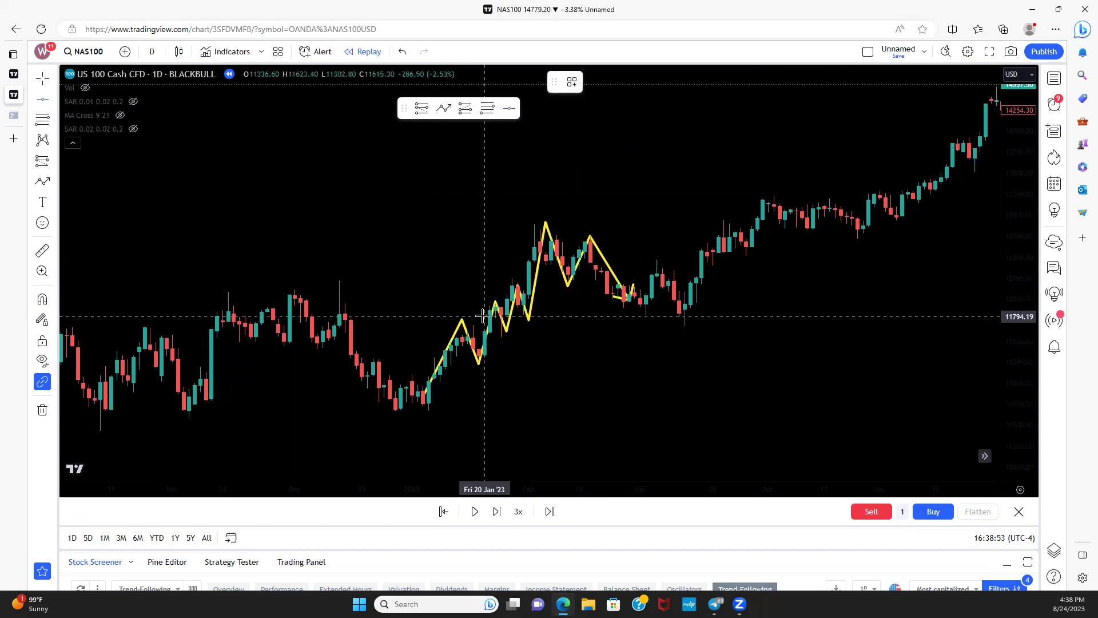
scroll(484, 316, "right", 3)
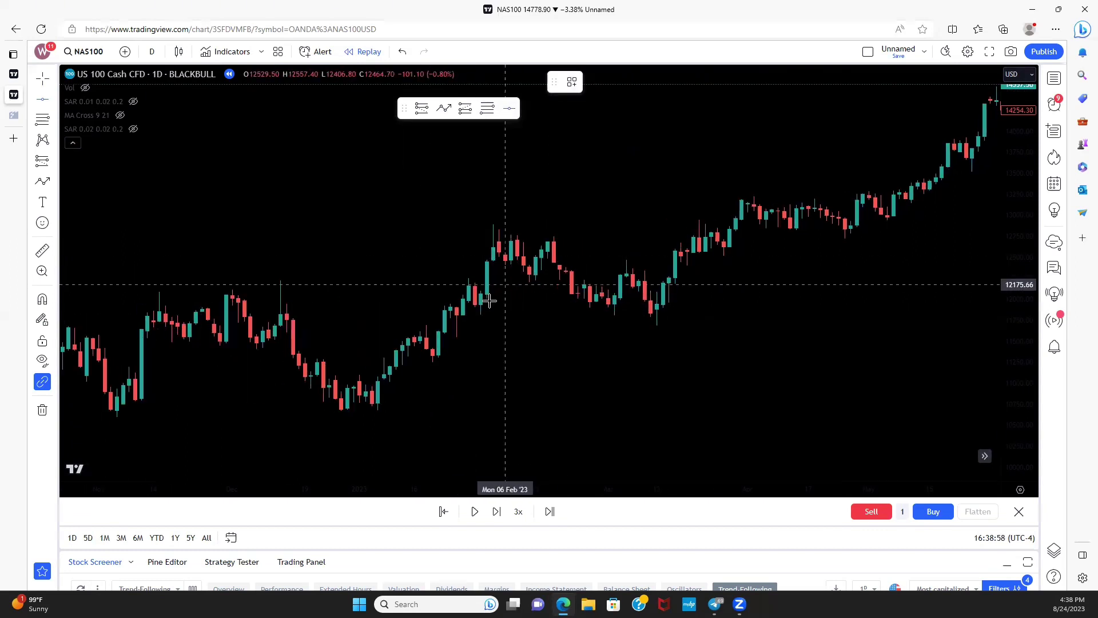
left_click(464, 304)
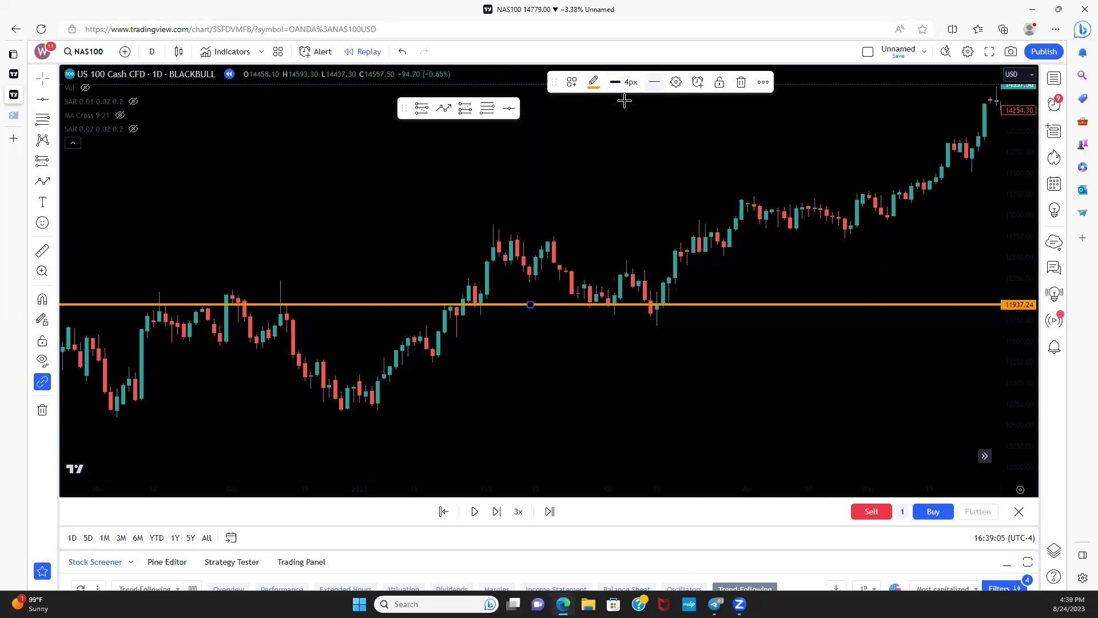
Trace a new path from the January low through the pullbacks around the 11937.24 level up to the 17 February high.
left_click(444, 108)
left_click(437, 354)
left_click(451, 295)
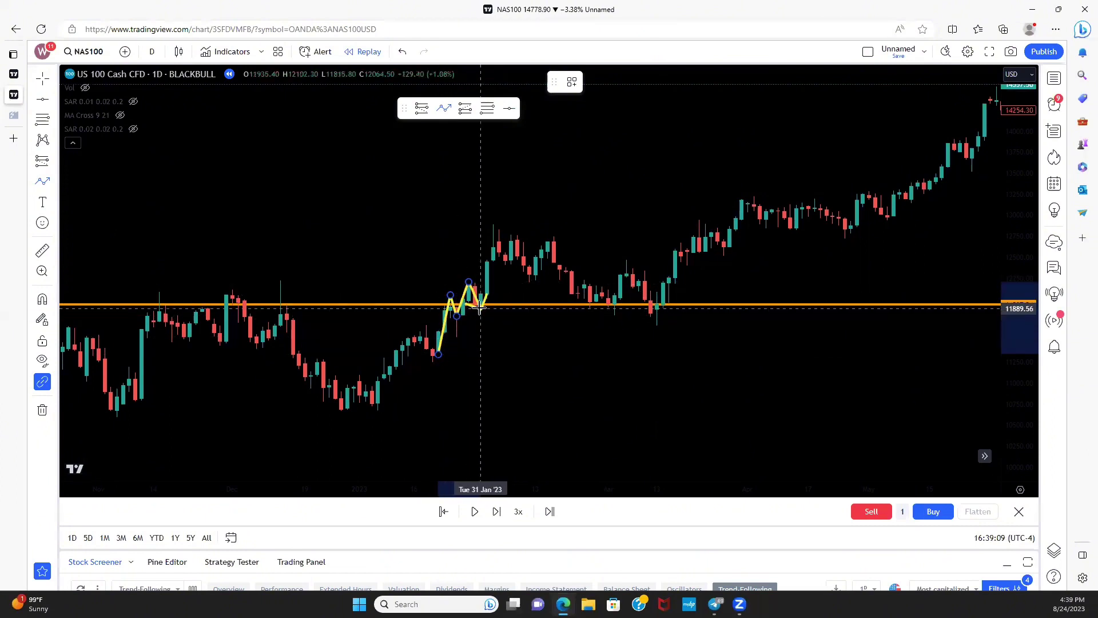
left_click(480, 309)
left_click(498, 222)
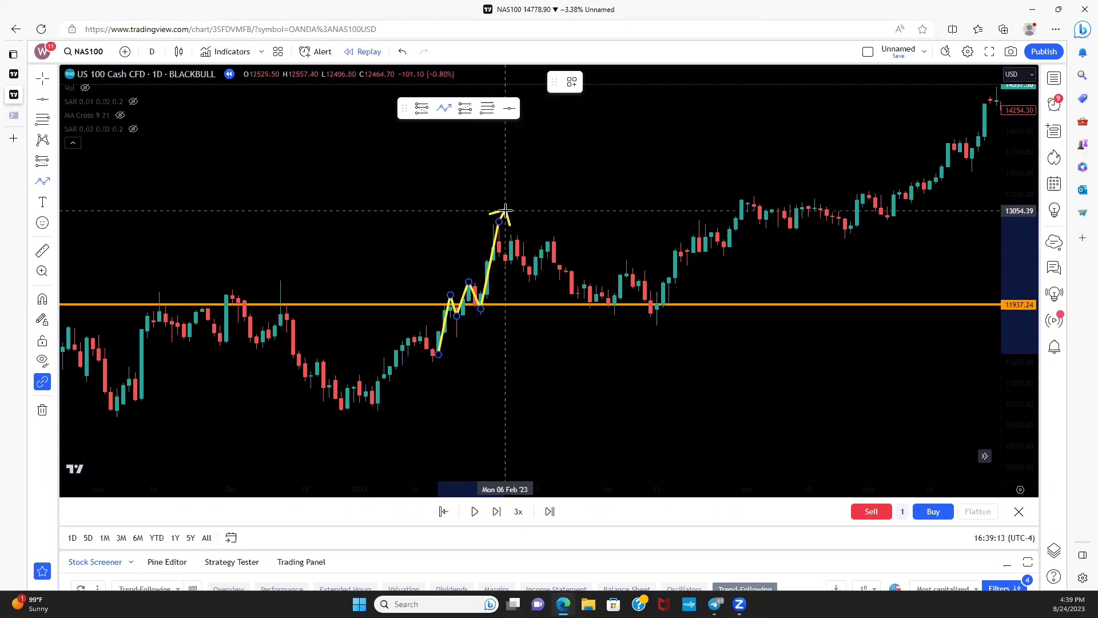
left_click(511, 272)
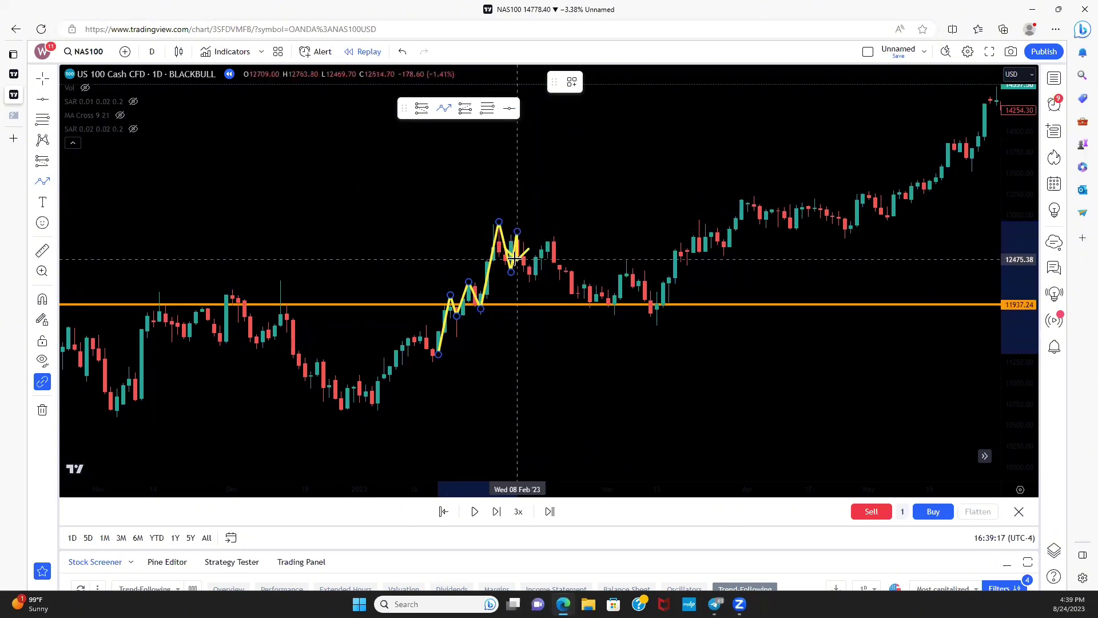
left_click(529, 275)
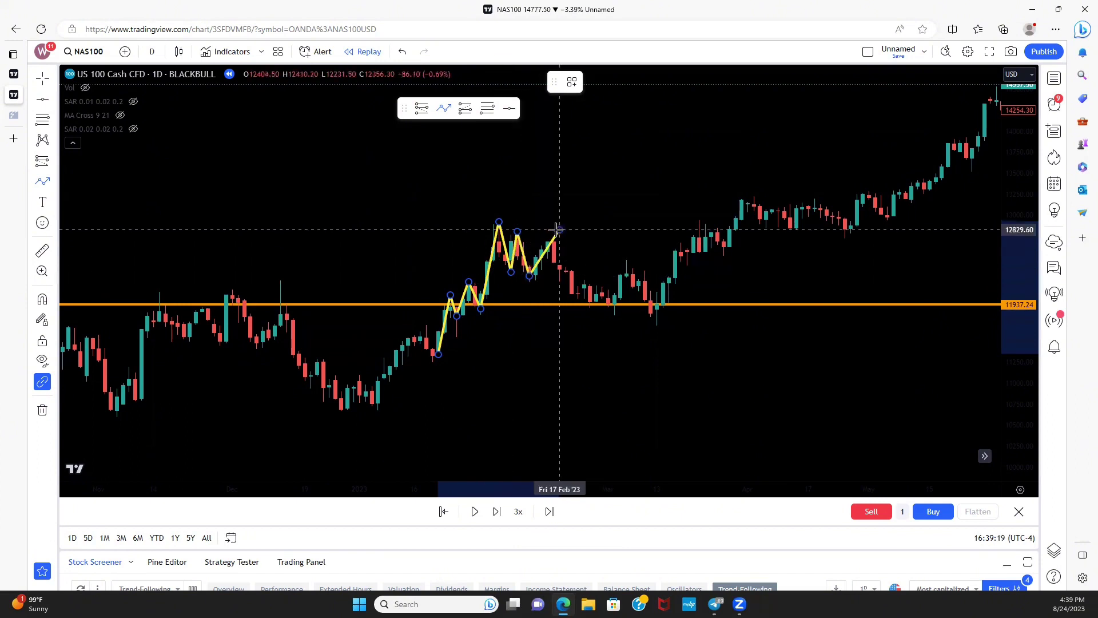
left_click(558, 230)
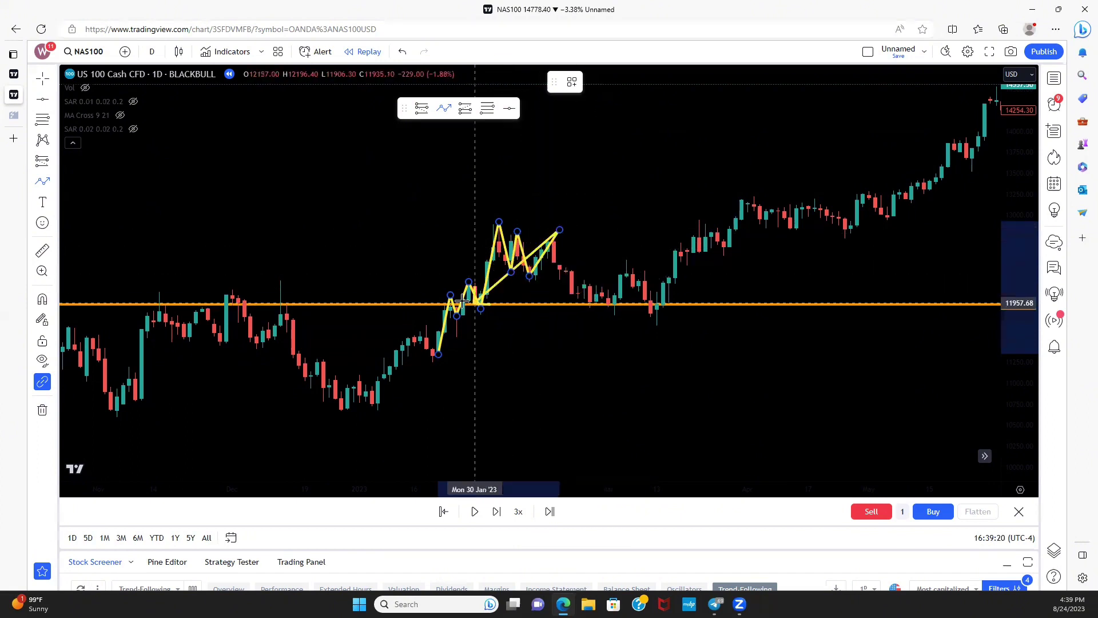
Continue the path down to the March lows at the 11937.24 level and finish it at the 3 April high.
left_click(608, 304)
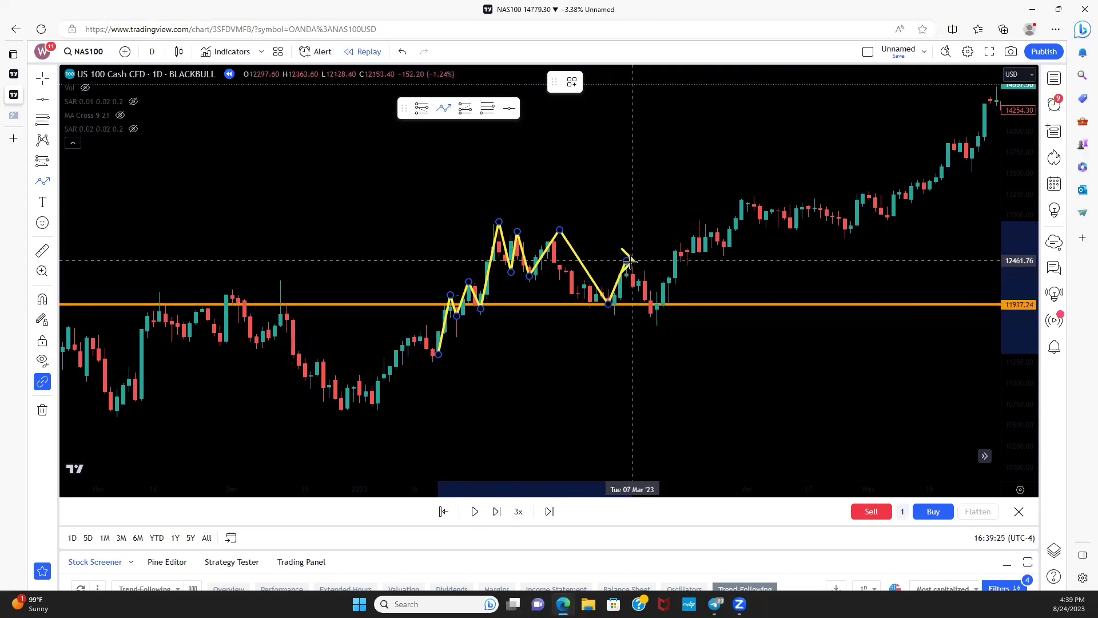
left_click(627, 261)
left_click(651, 312)
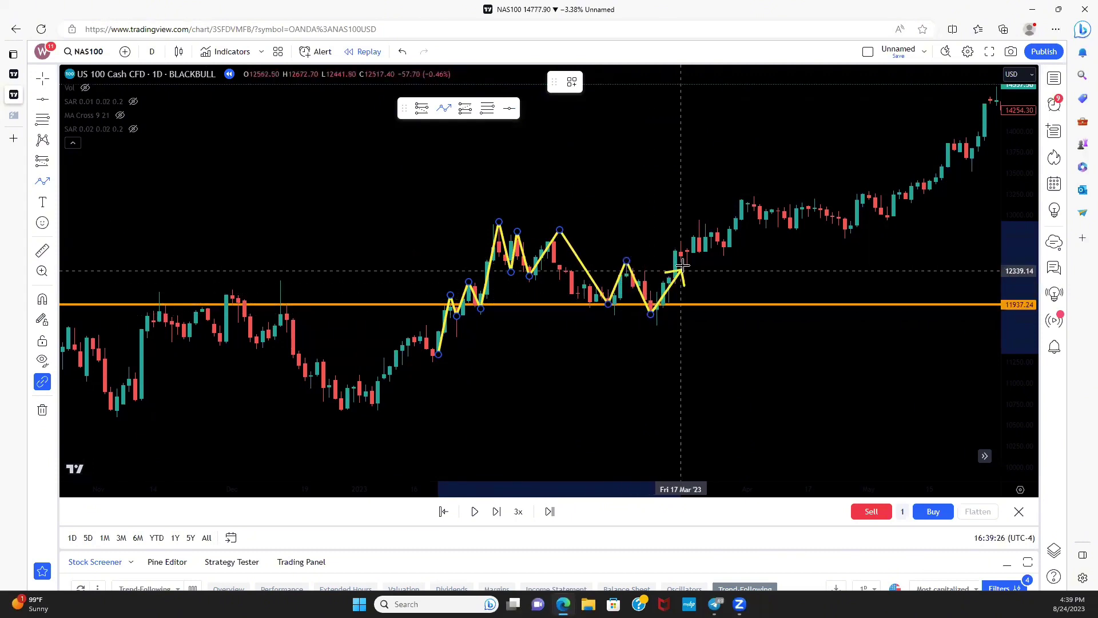
left_click(694, 228)
left_click(729, 256)
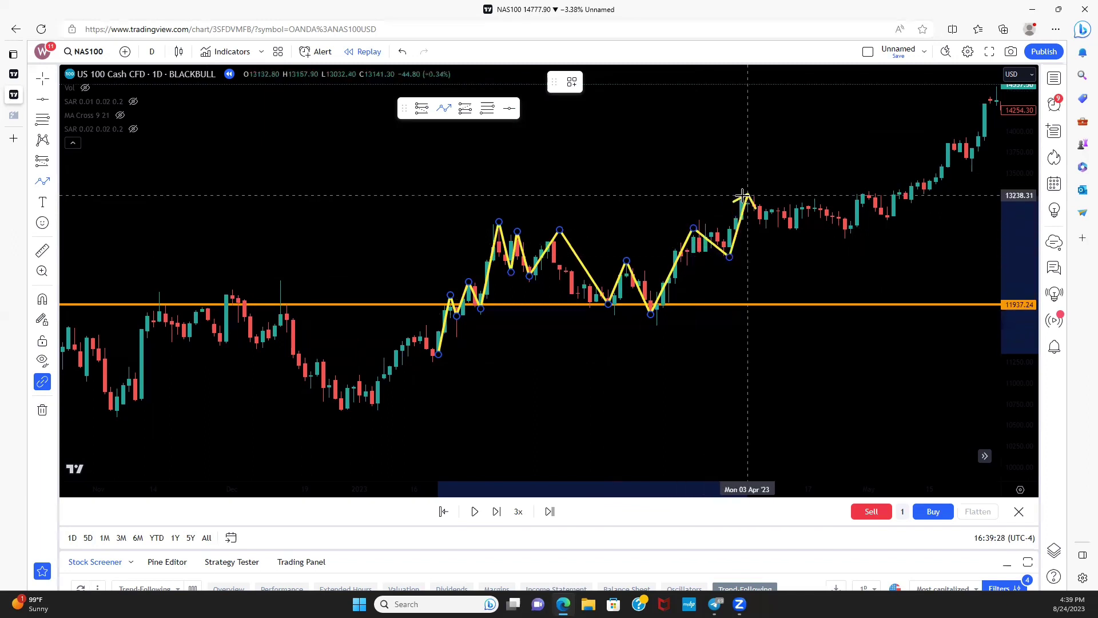
left_click(748, 193)
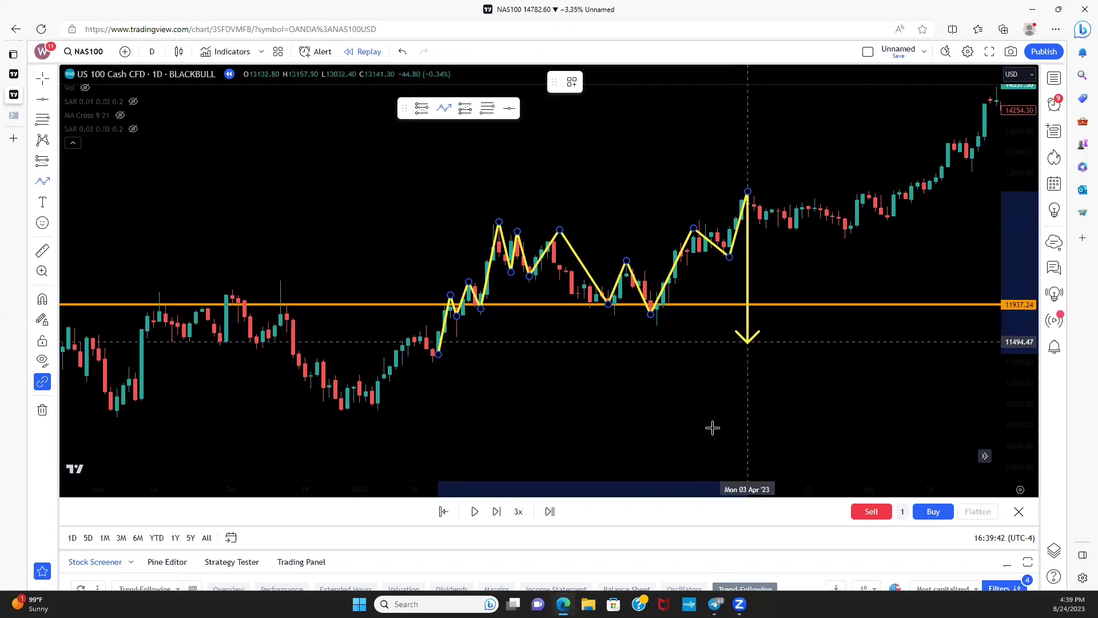
scroll(820, 238, "down", 4)
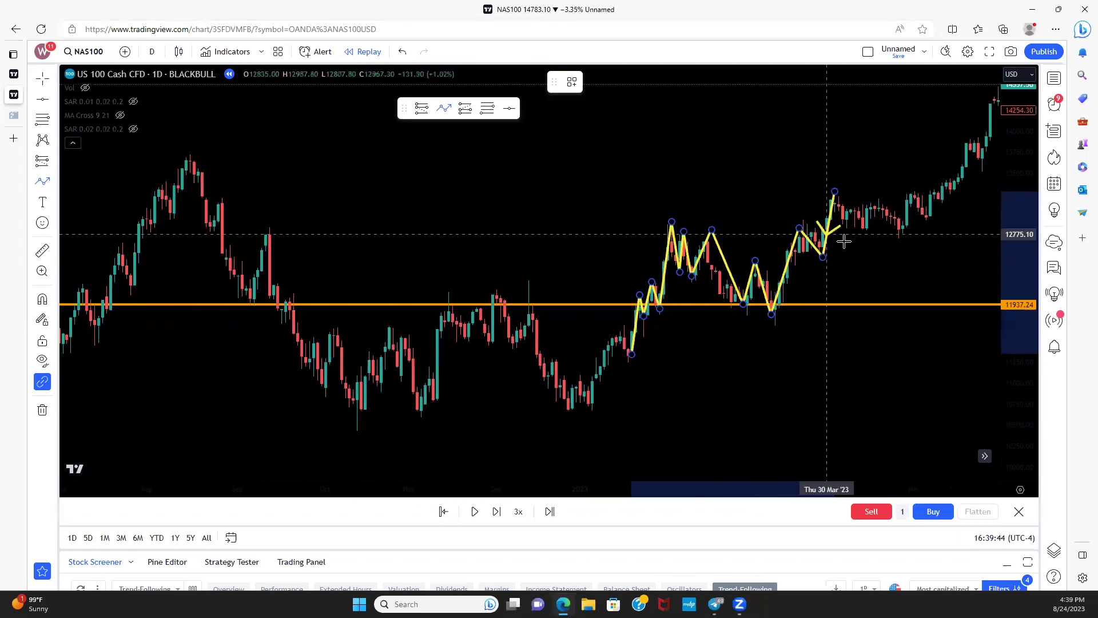
key("Escape")
Delete the traced January-to-April path, keeping the horizontal level.
left_click_drag(706, 169, 521, 222)
scroll(524, 239, "up", 3)
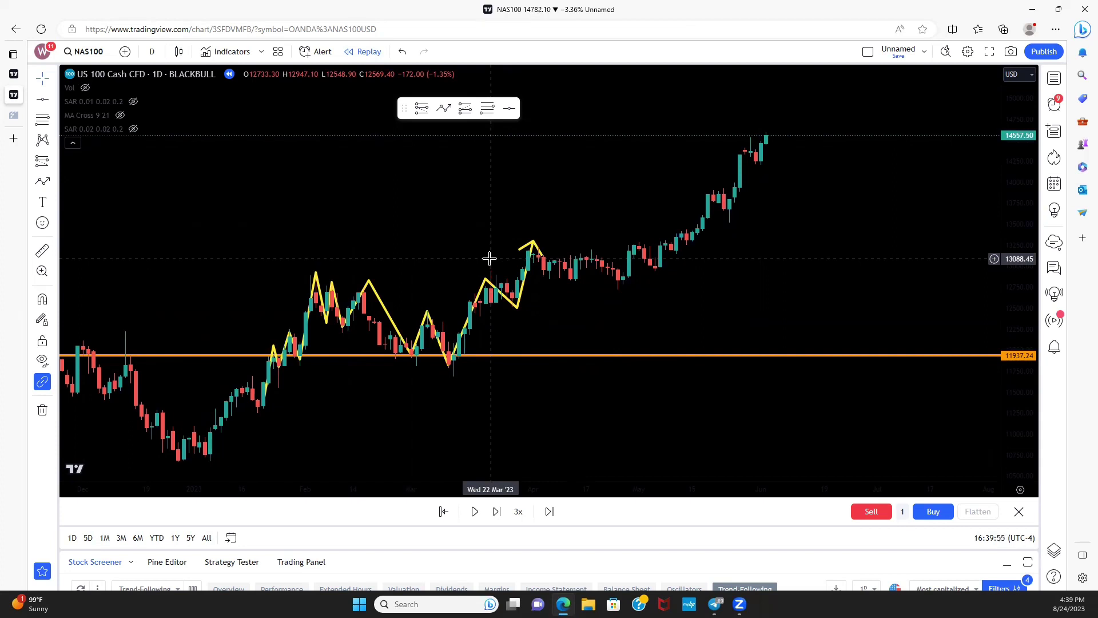
left_click(510, 305)
left_click(719, 82)
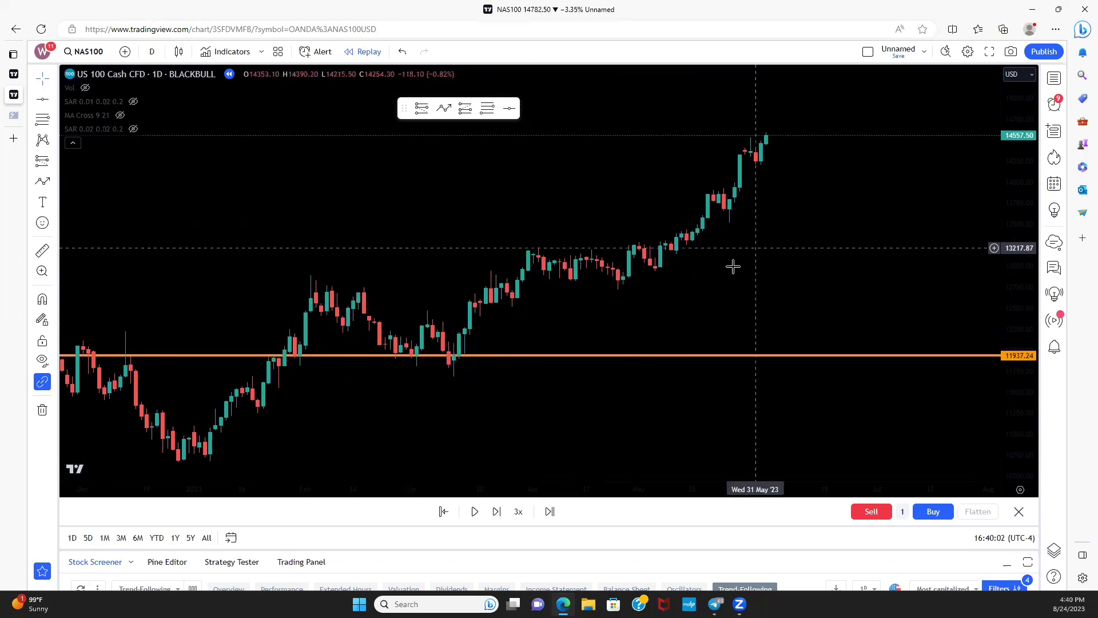
Play the replay forward to mid-June 2023 and place a horizontal level at 14287.34 through the early-June lows.
left_click_drag(730, 265, 530, 380)
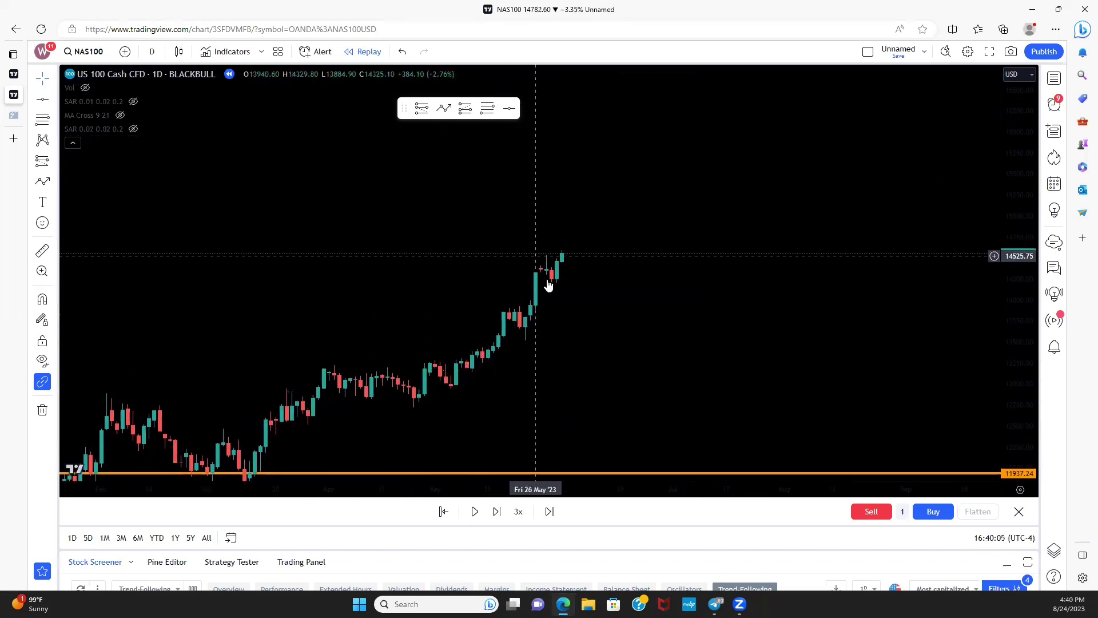
left_click(473, 513)
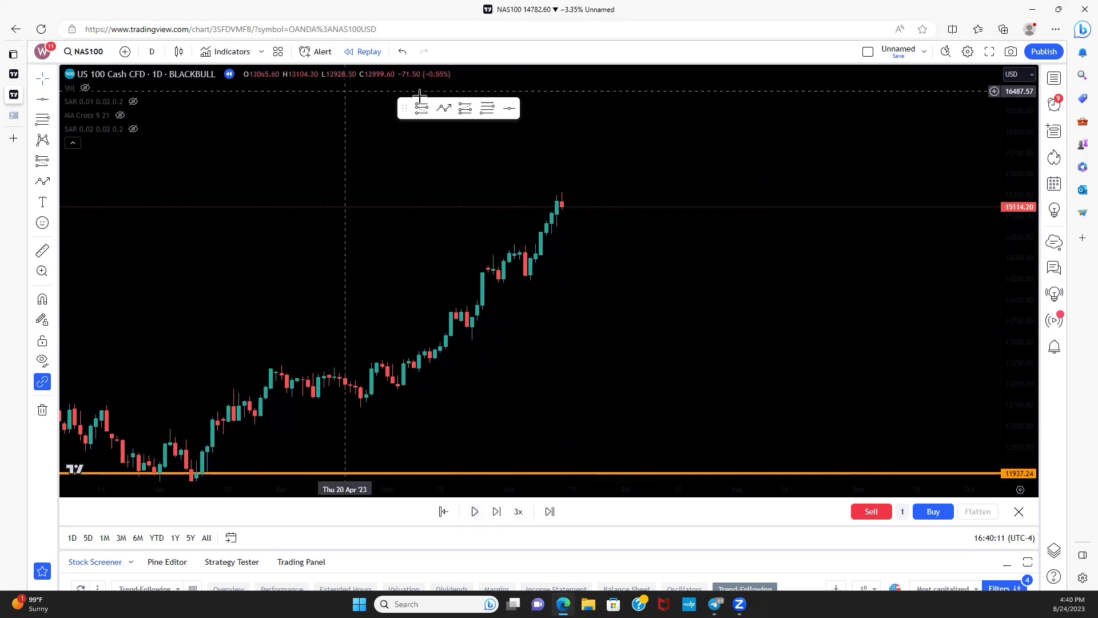
left_click(502, 277)
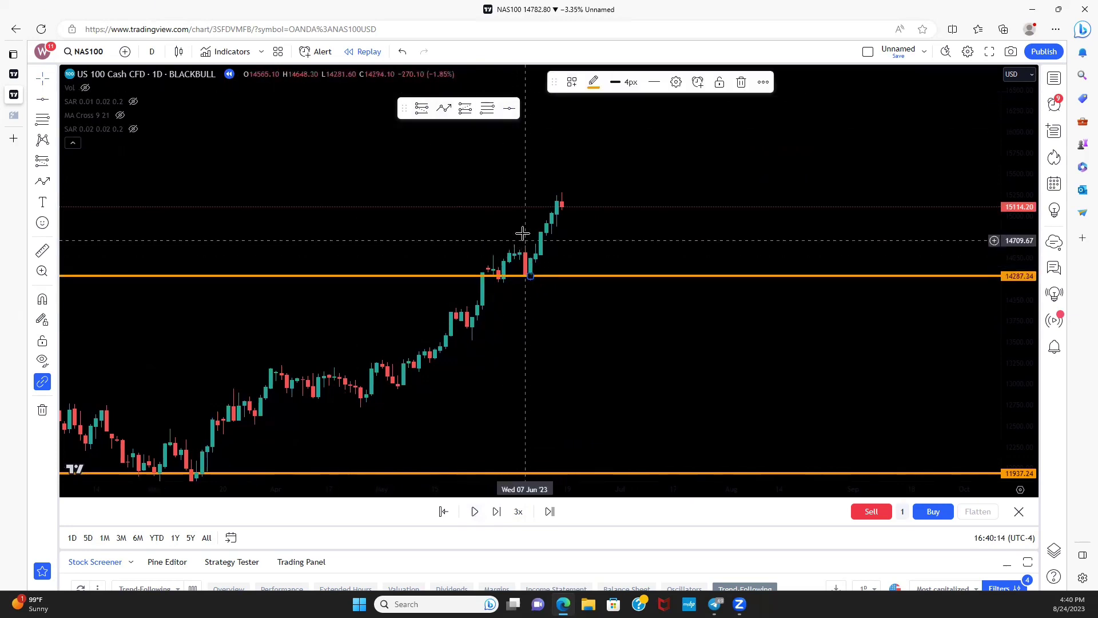
Trace a path from the late-May low through the swings around the 14287.34 level up to the 16 June high.
left_click(444, 109)
left_click(472, 336)
left_click(493, 253)
left_click(499, 286)
left_click(520, 236)
left_click(531, 290)
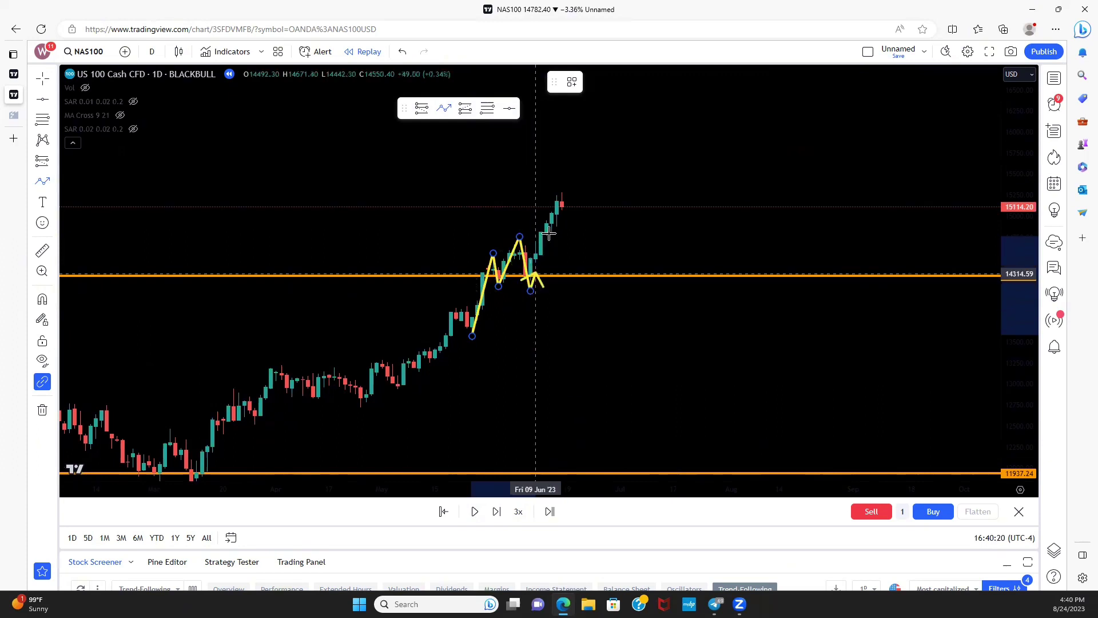
double_click(562, 182)
Play the replay forward to early July 2023 and pause it.
scroll(569, 306, "up", 2)
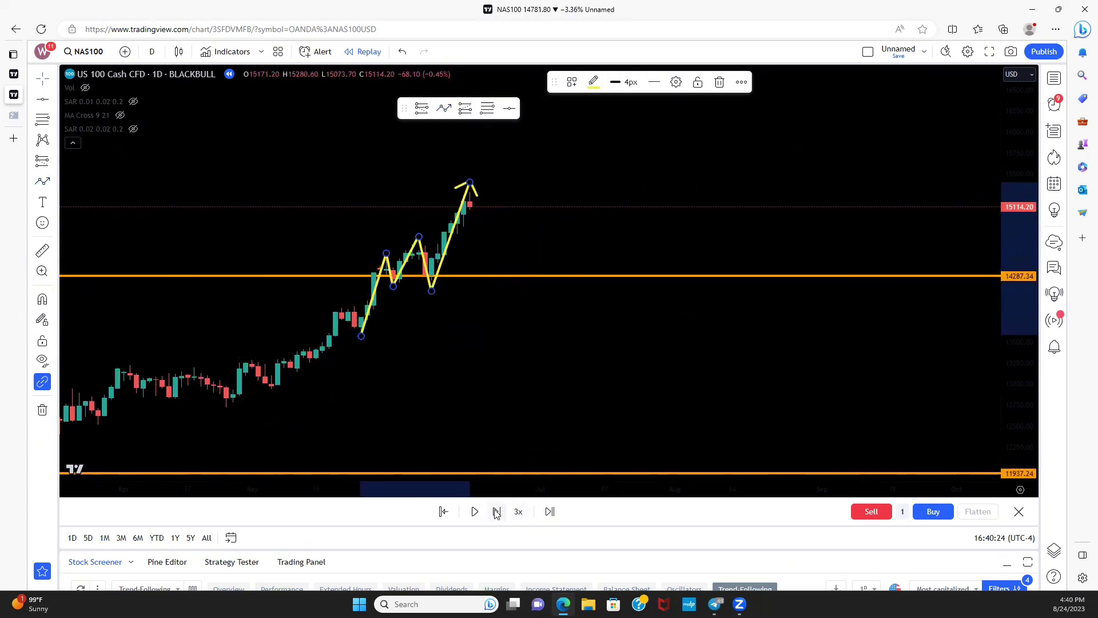
left_click(474, 513)
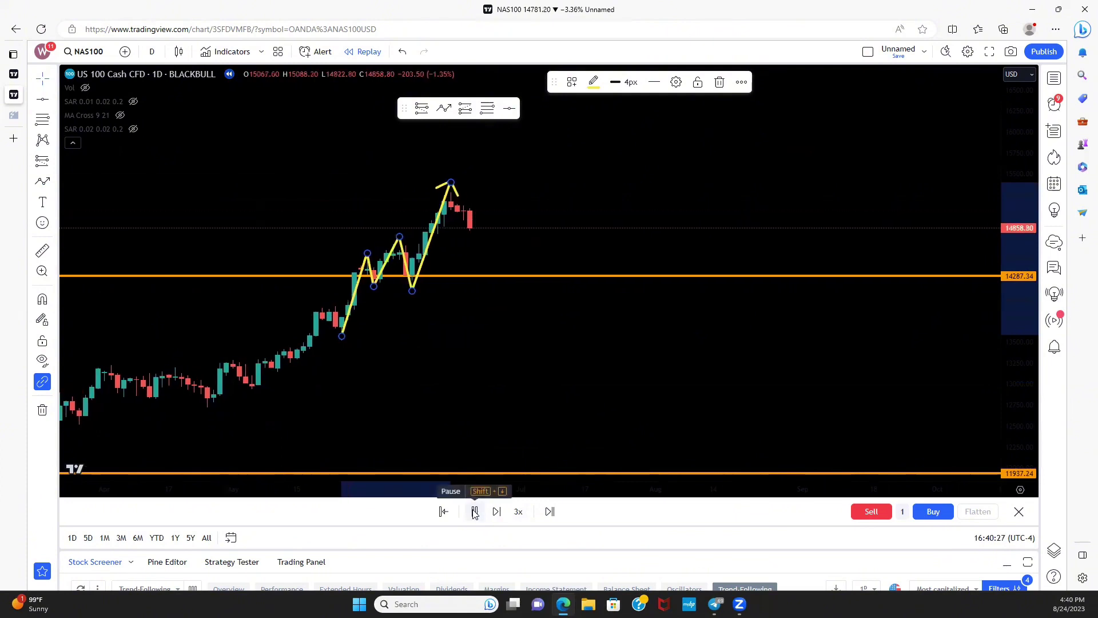
left_click(474, 511)
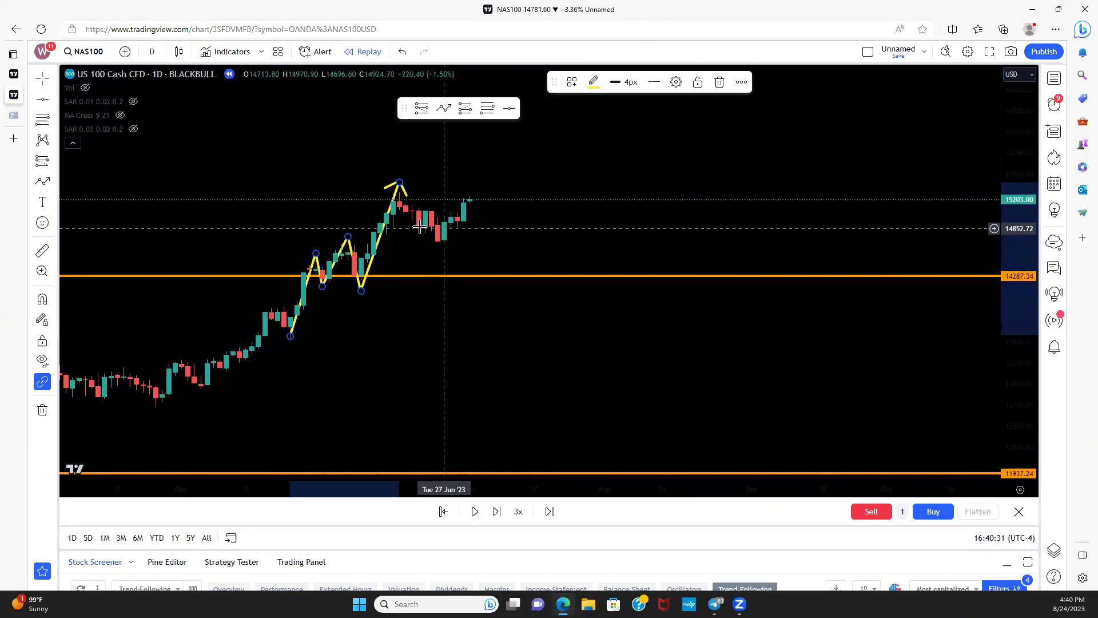
left_click(444, 109)
left_click(387, 196)
left_click(438, 241)
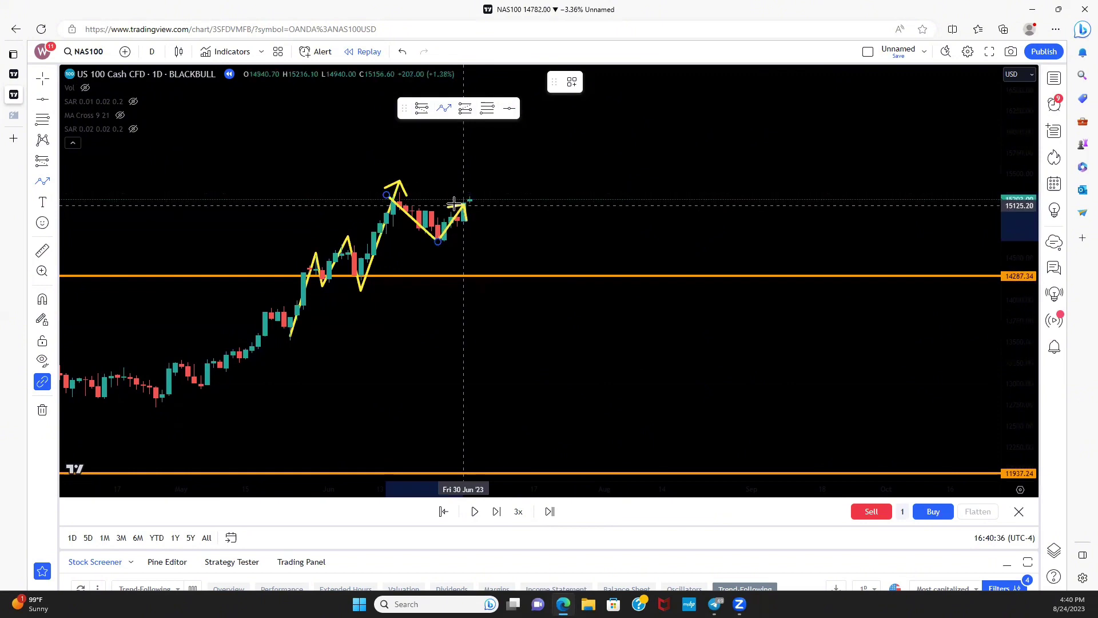
key("Escape")
left_click(722, 83)
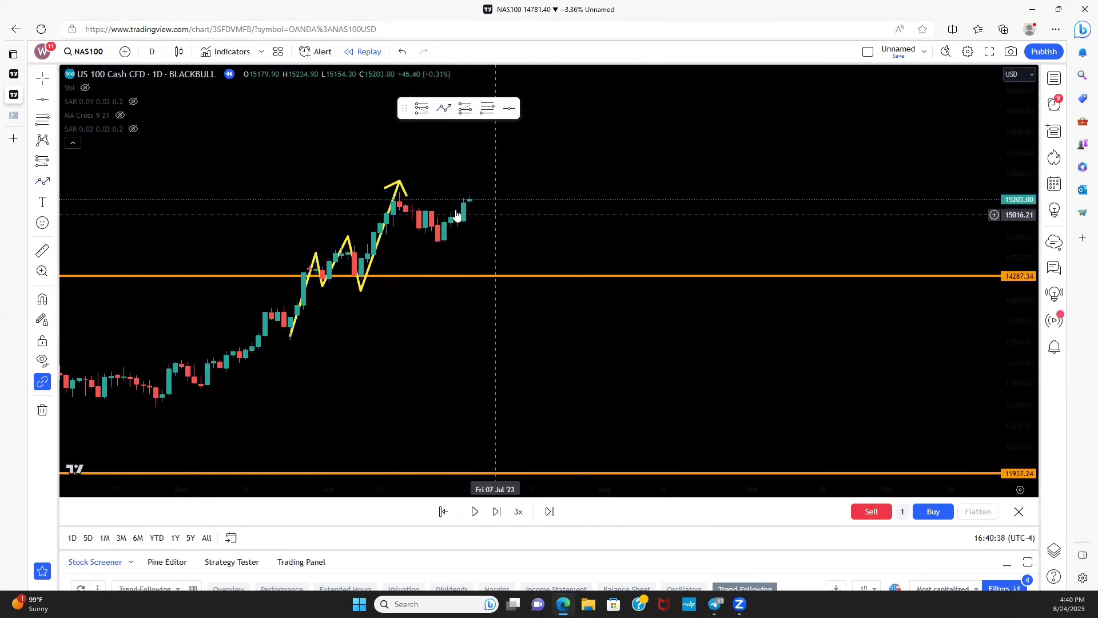
Delete the traced May-to-June path and place a horizontal level at 15193.32 across the mid-June high.
double_click(406, 196)
left_click(718, 83)
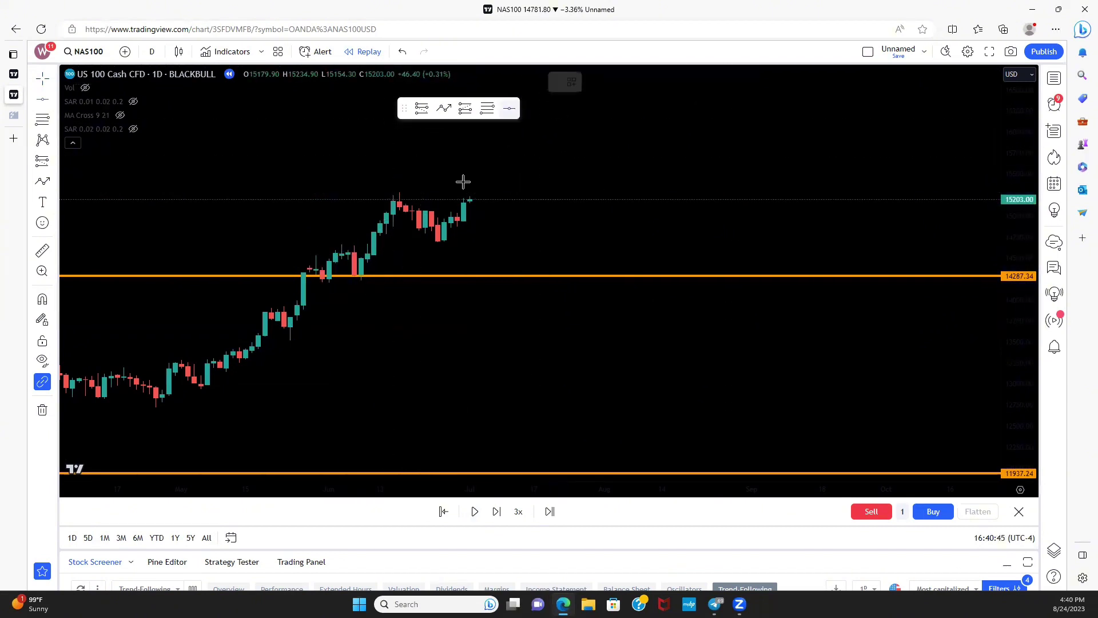
left_click(530, 200)
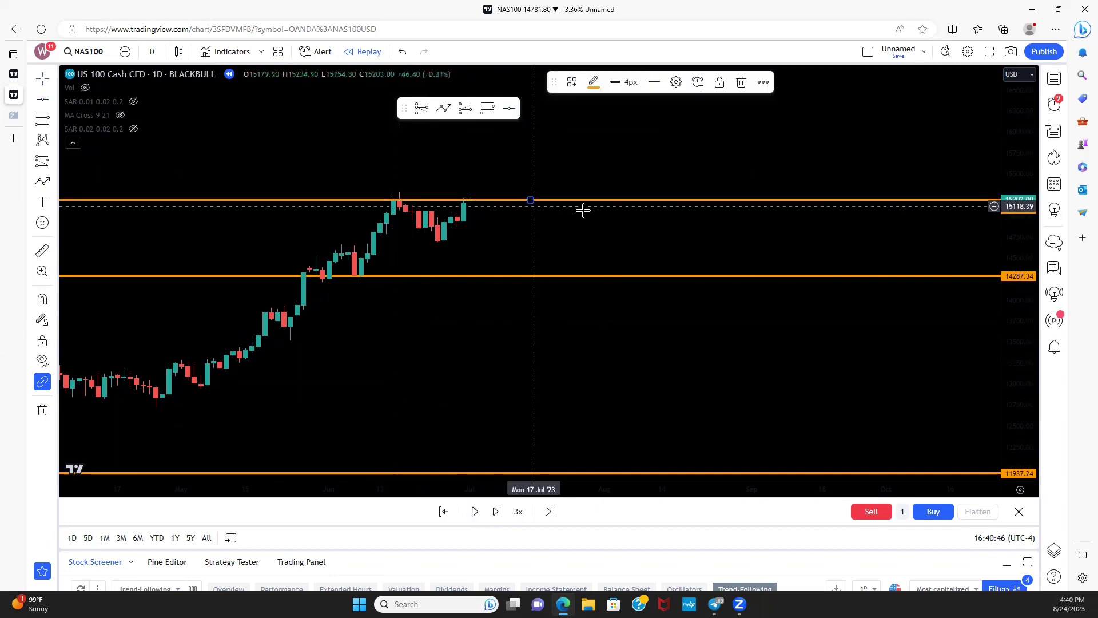
Play the replay forward to 17 July 2023 and pause it.
left_click(474, 511)
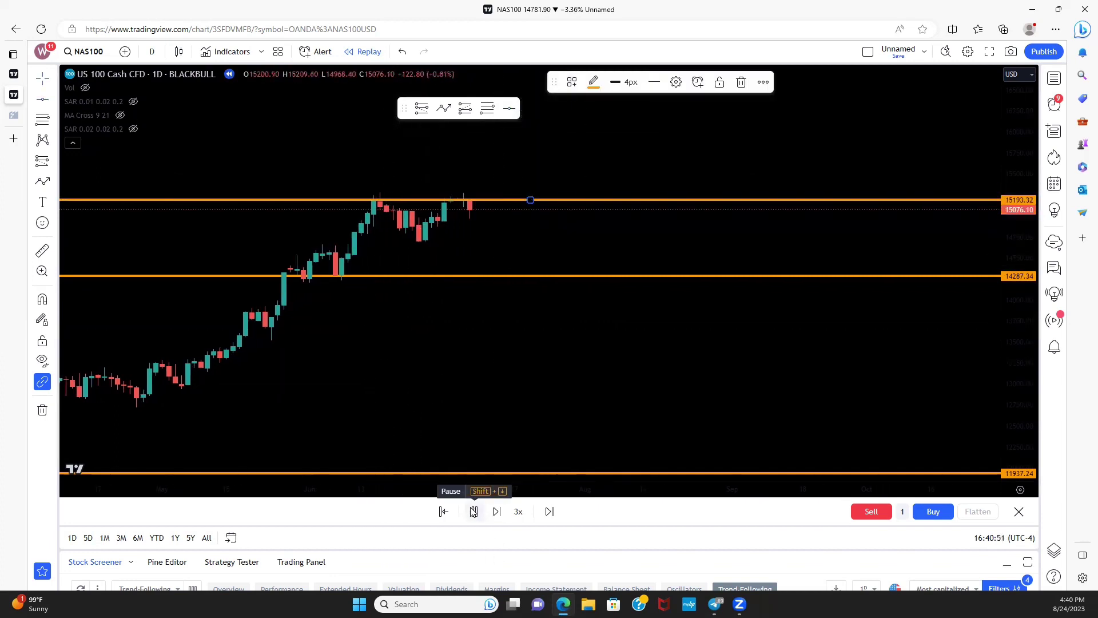
left_click(474, 511)
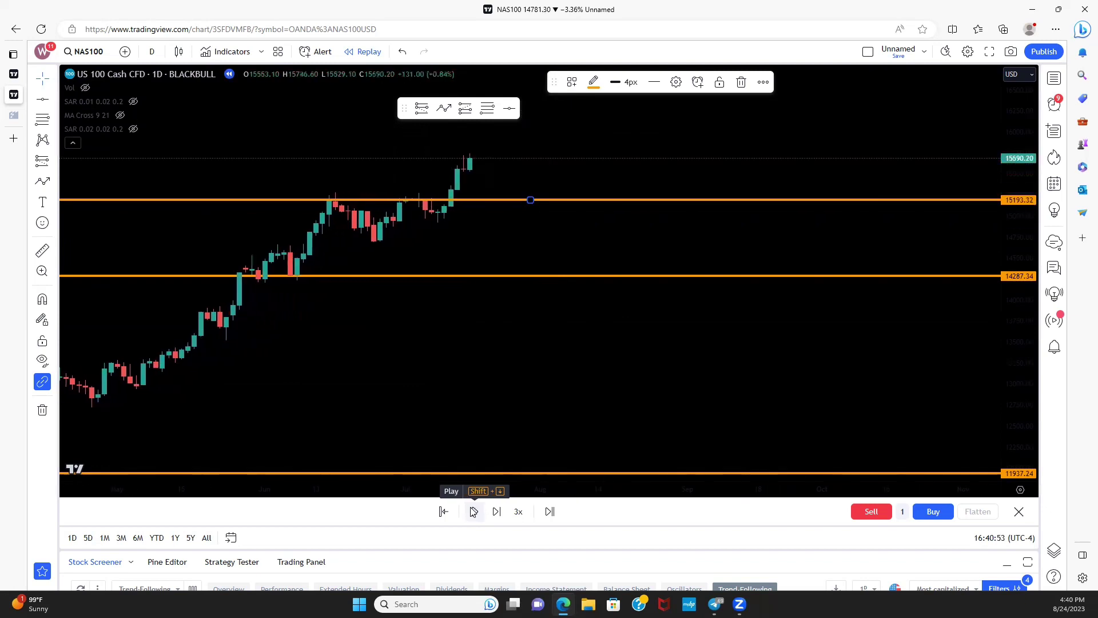
Trace a path from the early-June low through the June and early-July swings around 15193.32 up to 18 July 2023.
left_click_drag(493, 357, 642, 414)
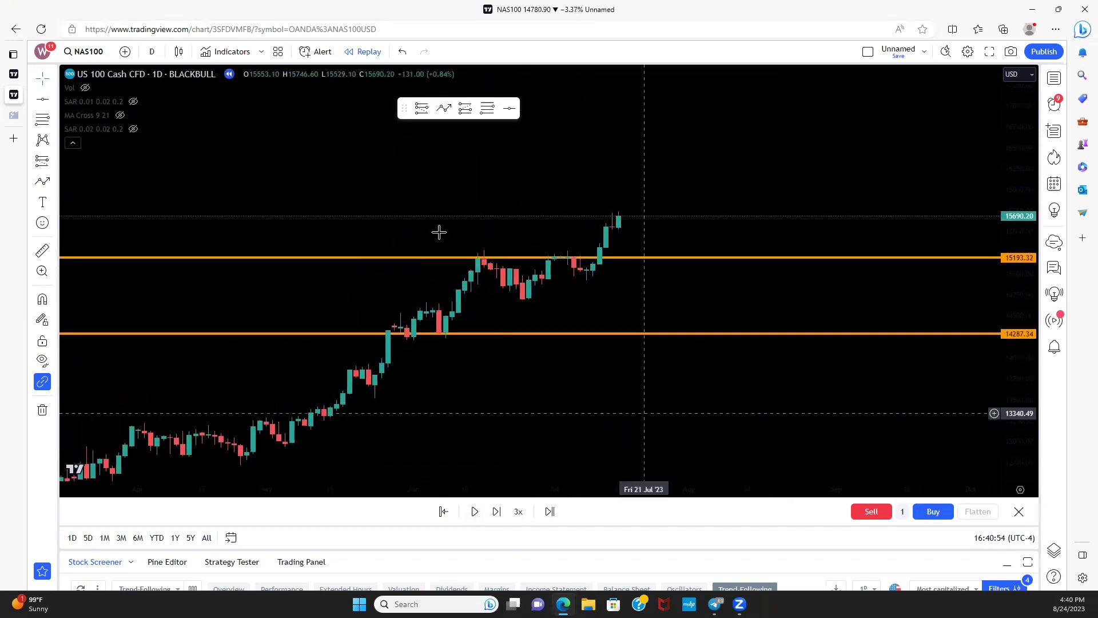
left_click(444, 108)
left_click(439, 343)
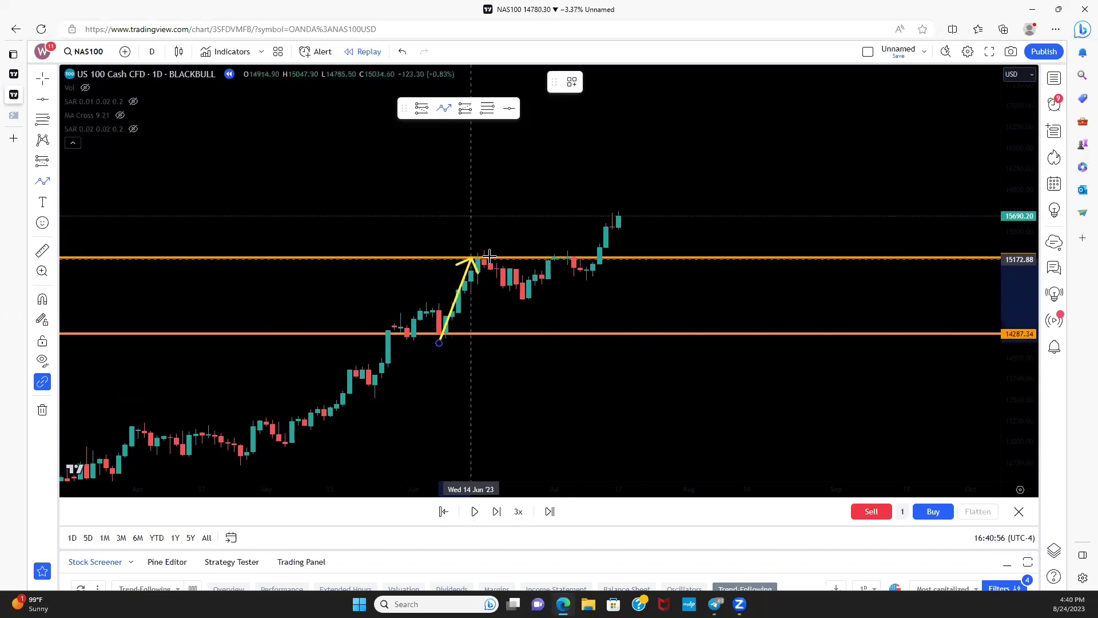
left_click(478, 248)
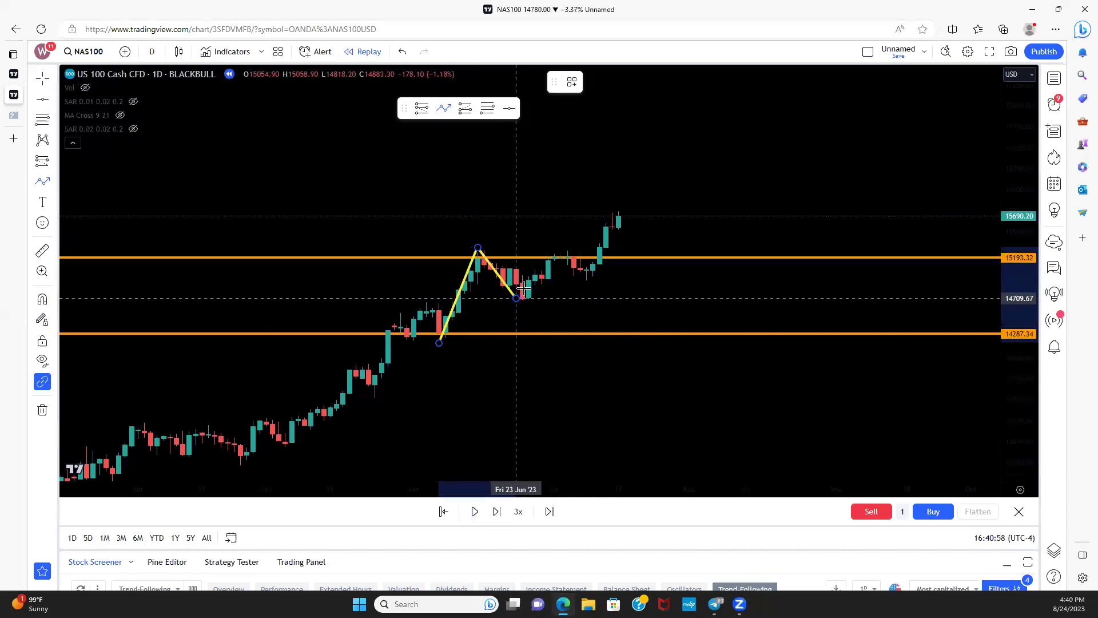
left_click(516, 298)
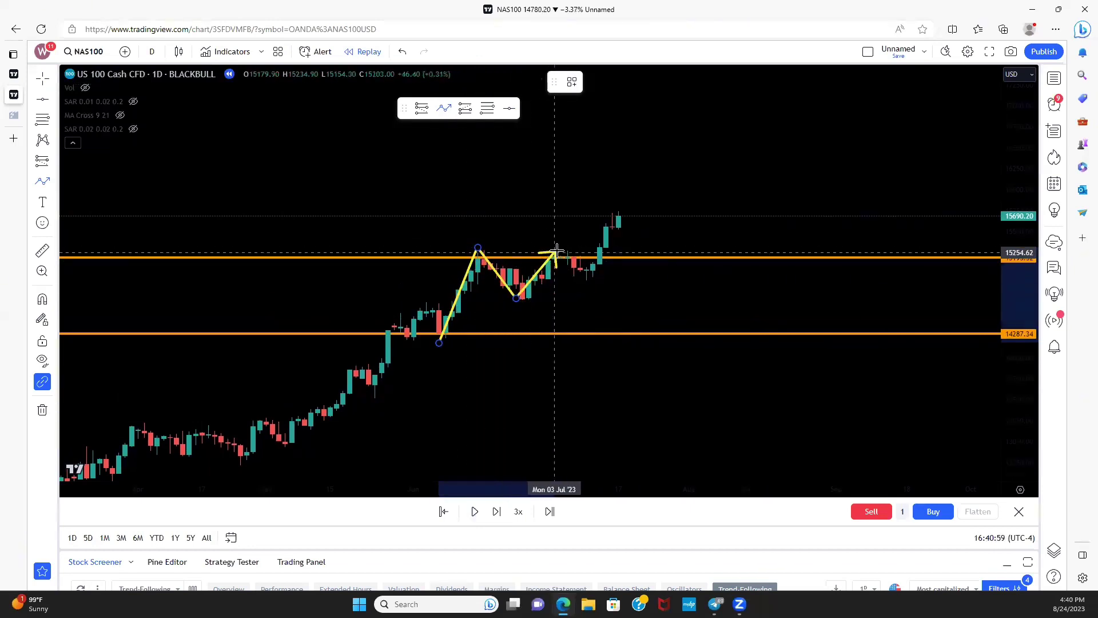
left_click(580, 277)
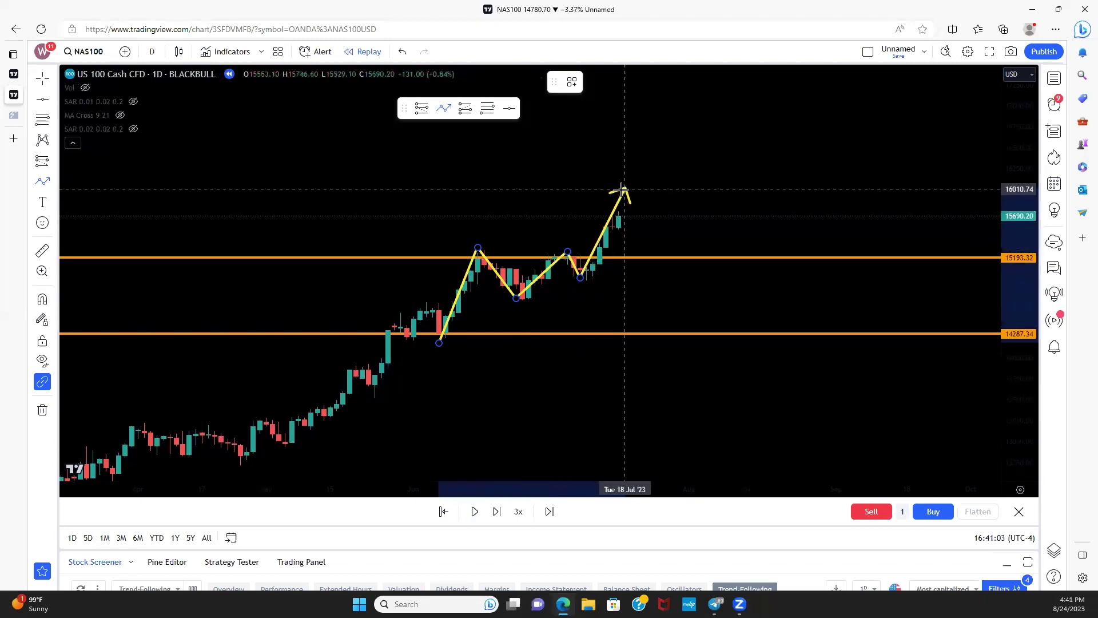
left_click(624, 203)
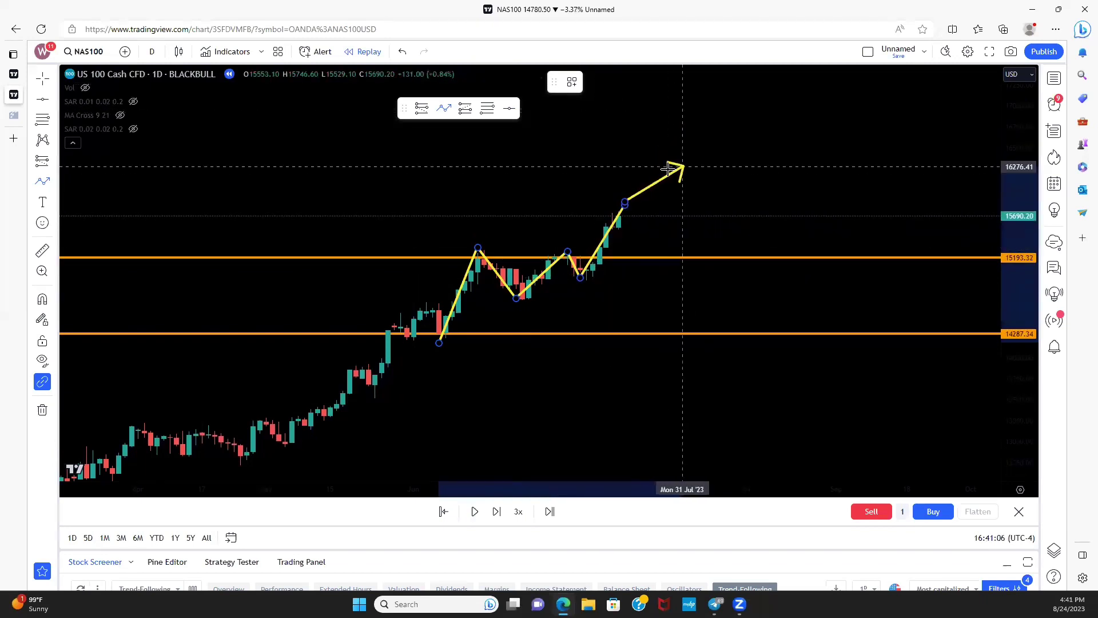
key("Escape")
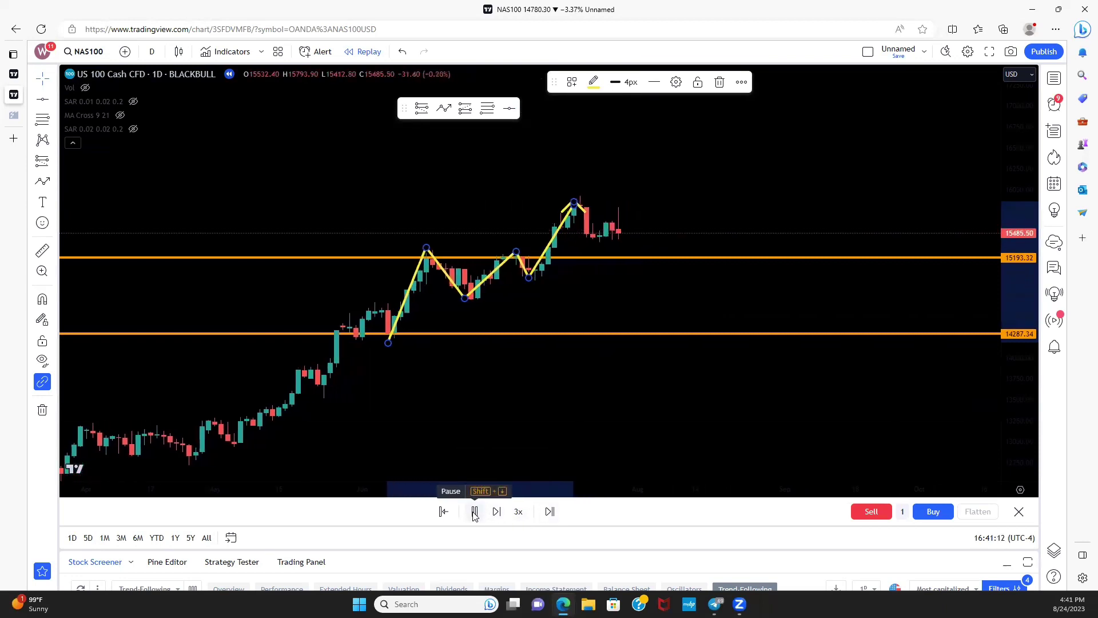
Pause the replay in early August 2023 and trace a path from the mid-July peak via the 24 July low to the late-July high.
left_click(474, 512)
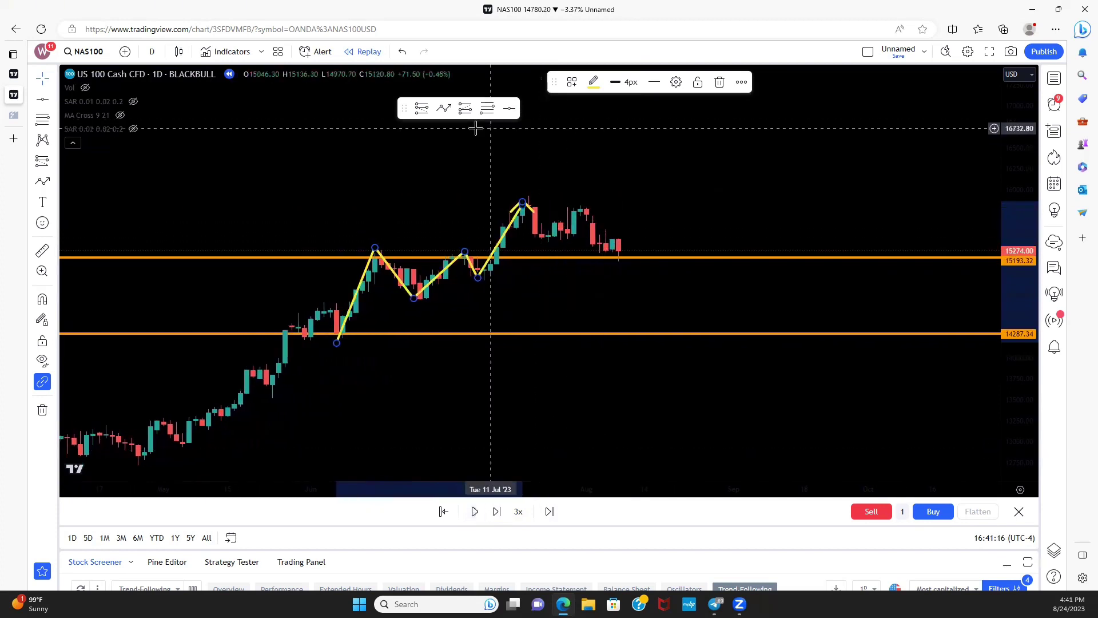
left_click(523, 210)
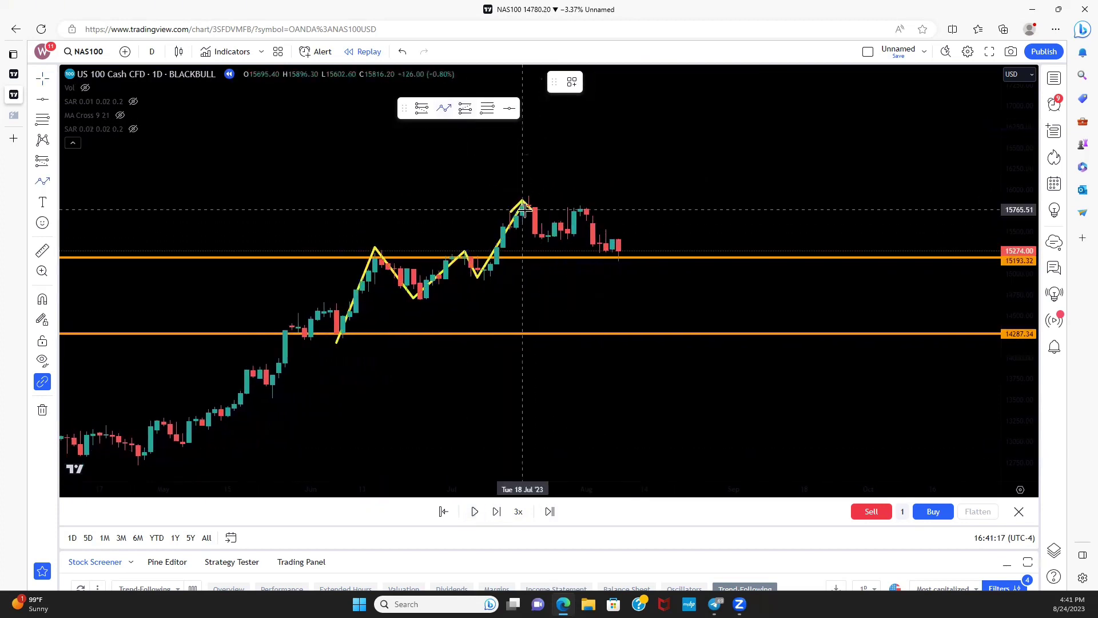
left_click(548, 240)
left_click(575, 204)
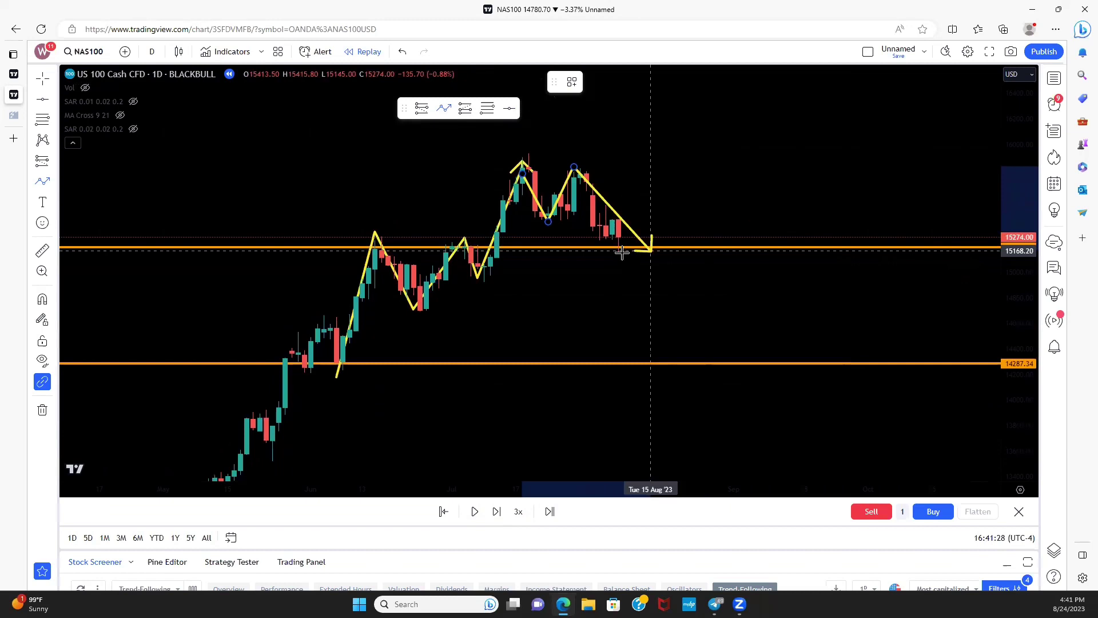
Sketch a possible dip below the 15193.32 level with a return to it, and delete the sketch.
scroll(633, 255, "up", 2)
left_click_drag(520, 316, 564, 346)
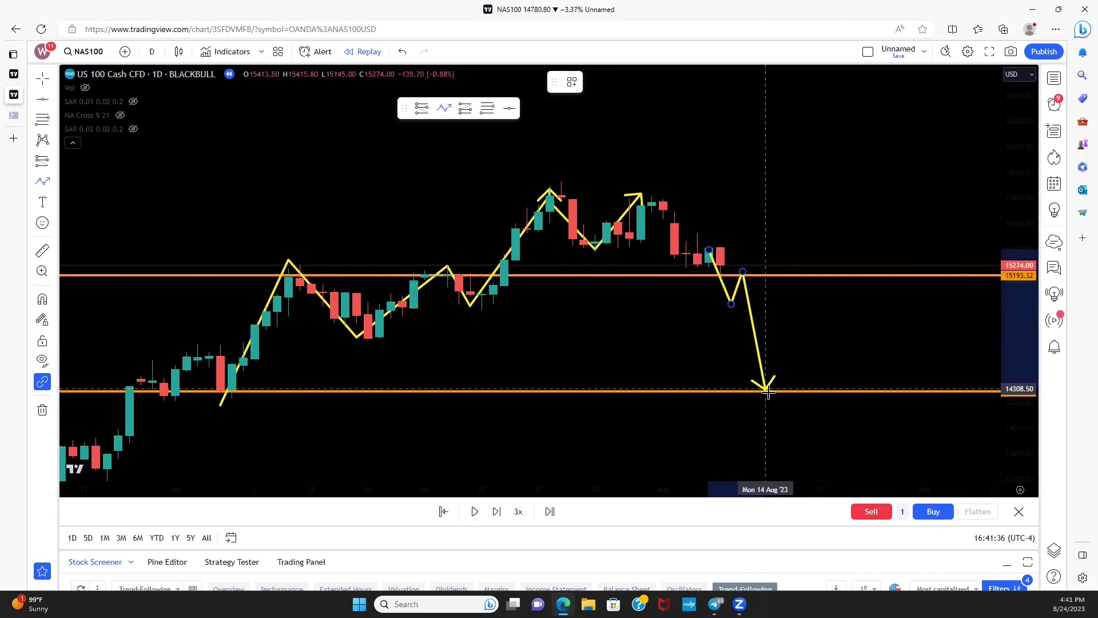
left_click(781, 267)
key("Escape")
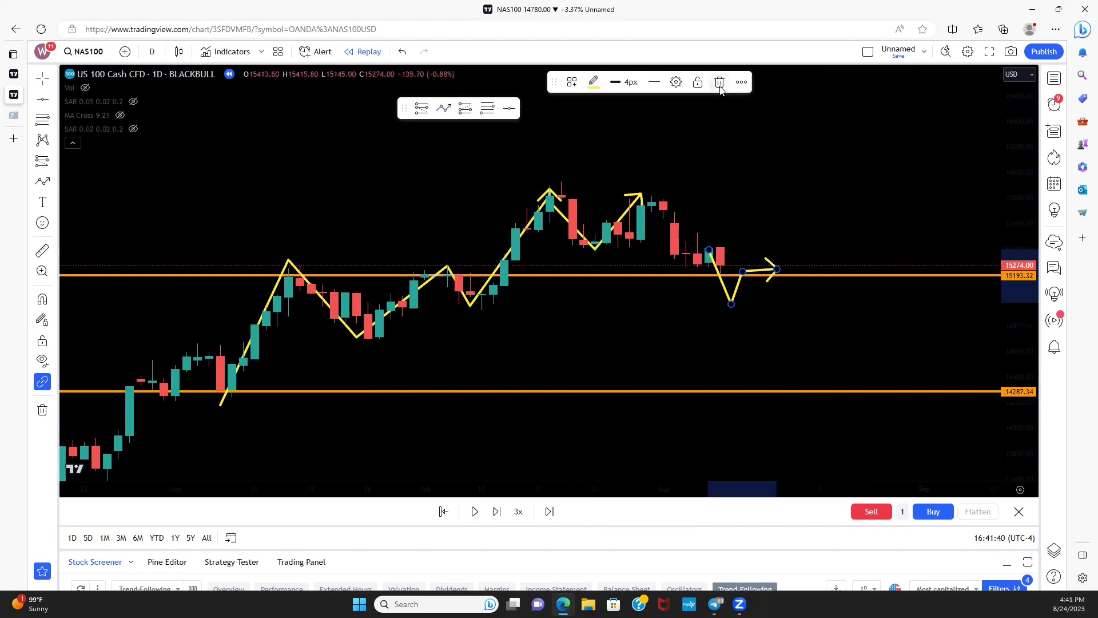
key("Delete")
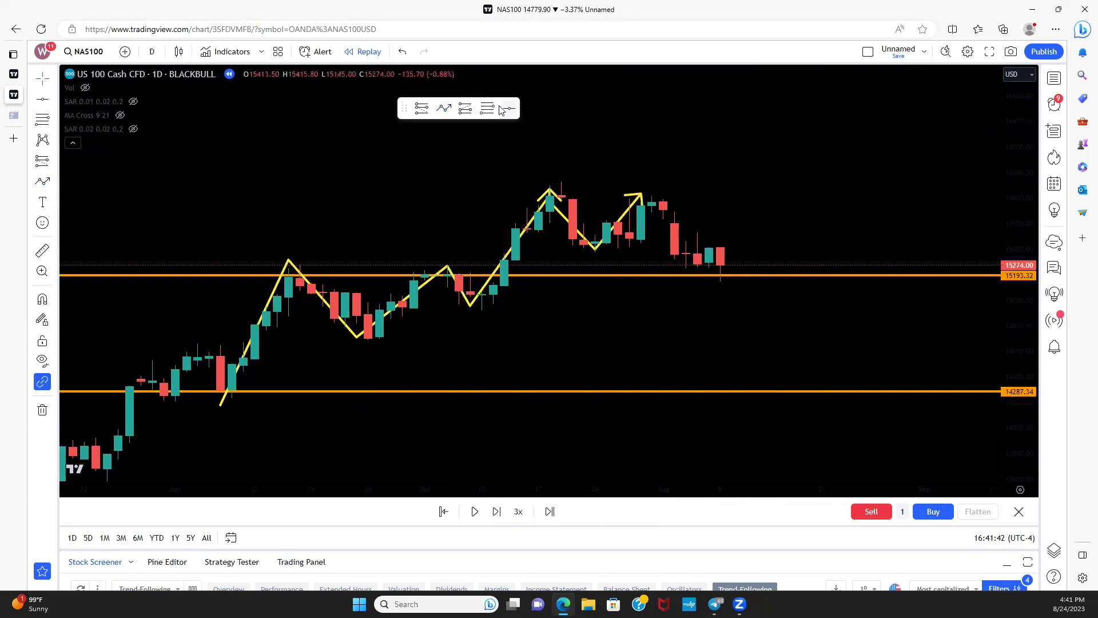
Place a horizontal level at 15808.50 across the July highs and play the replay forward to 21 August 2023.
left_click(642, 197)
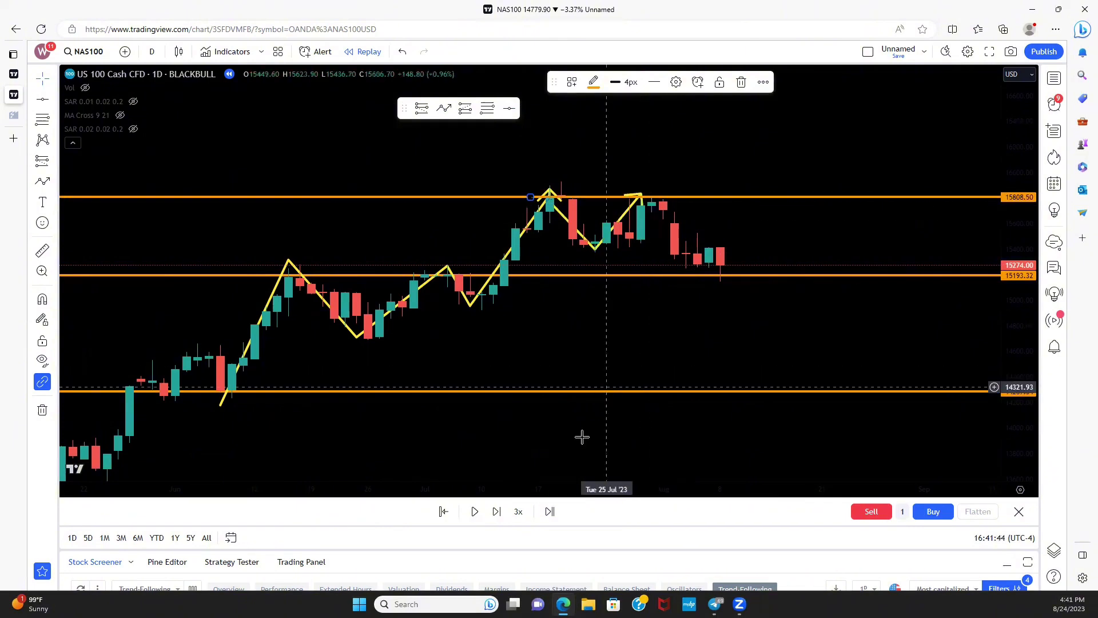
left_click(474, 513)
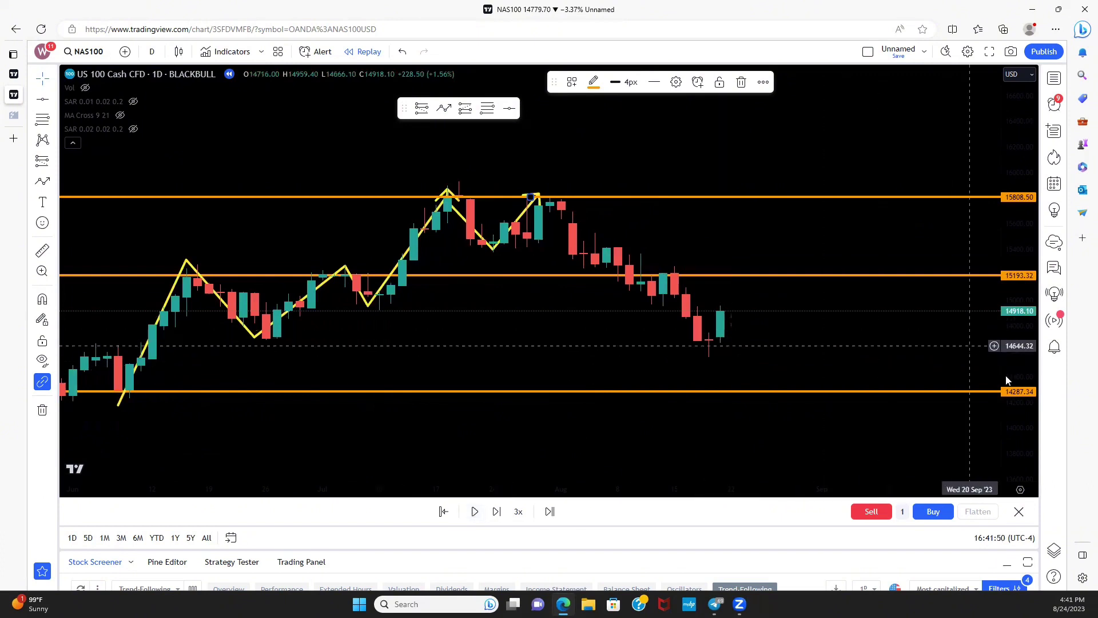
Trace the decline from the 31 July high through the break and retest of 15193.32 towards the August low.
scroll(1009, 373, "up", 4)
scroll(1020, 376, "up", 3)
scroll(827, 380, "up", 3)
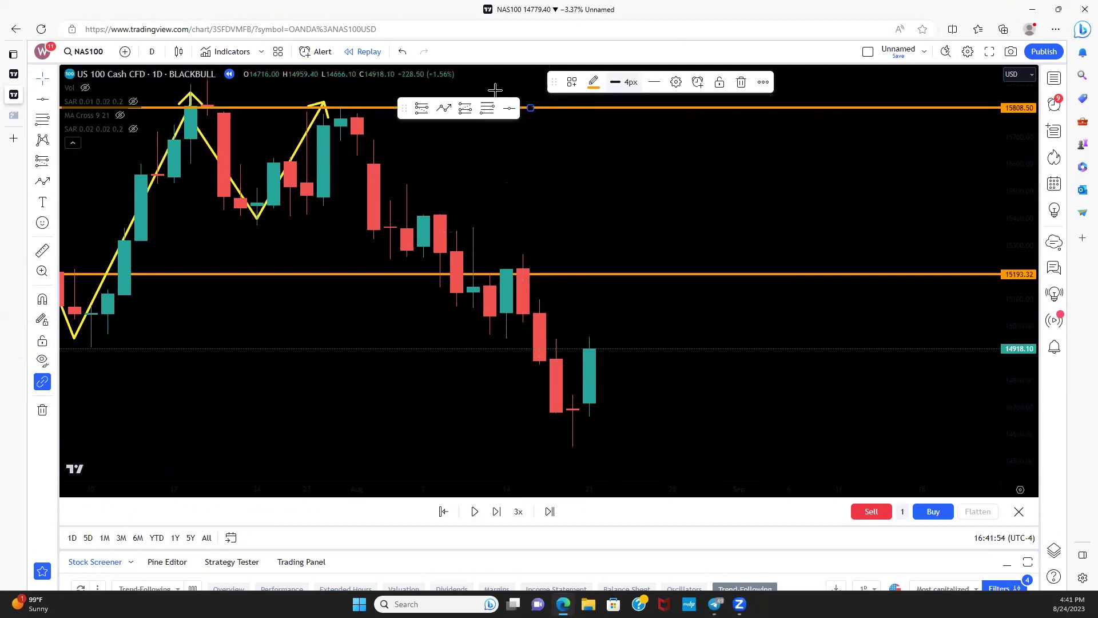
left_click(410, 147)
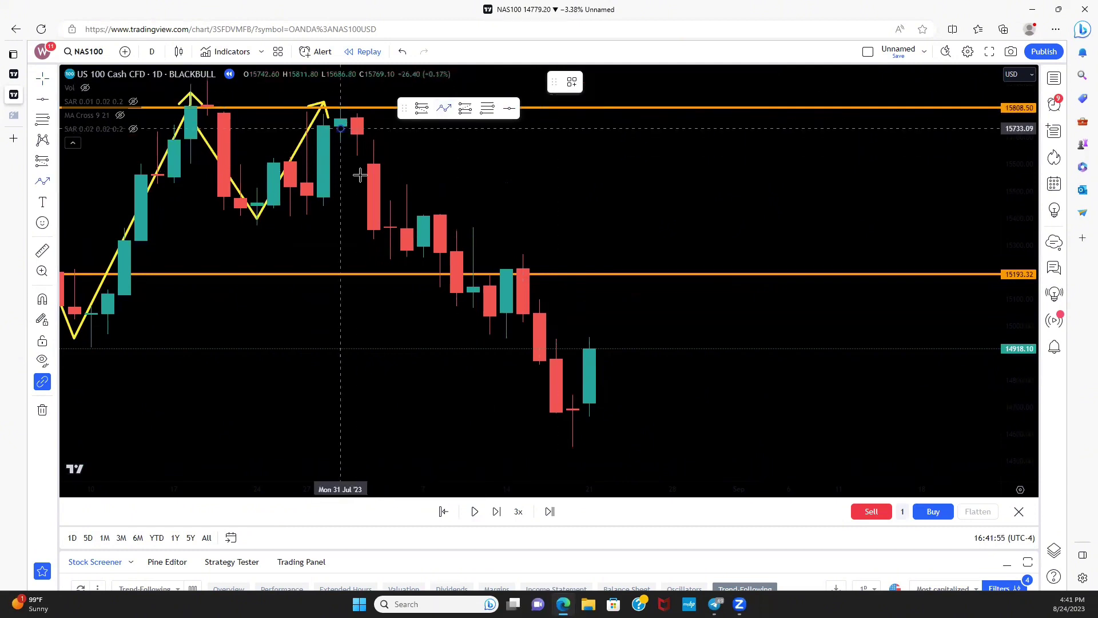
scroll(539, 266, "down", 5)
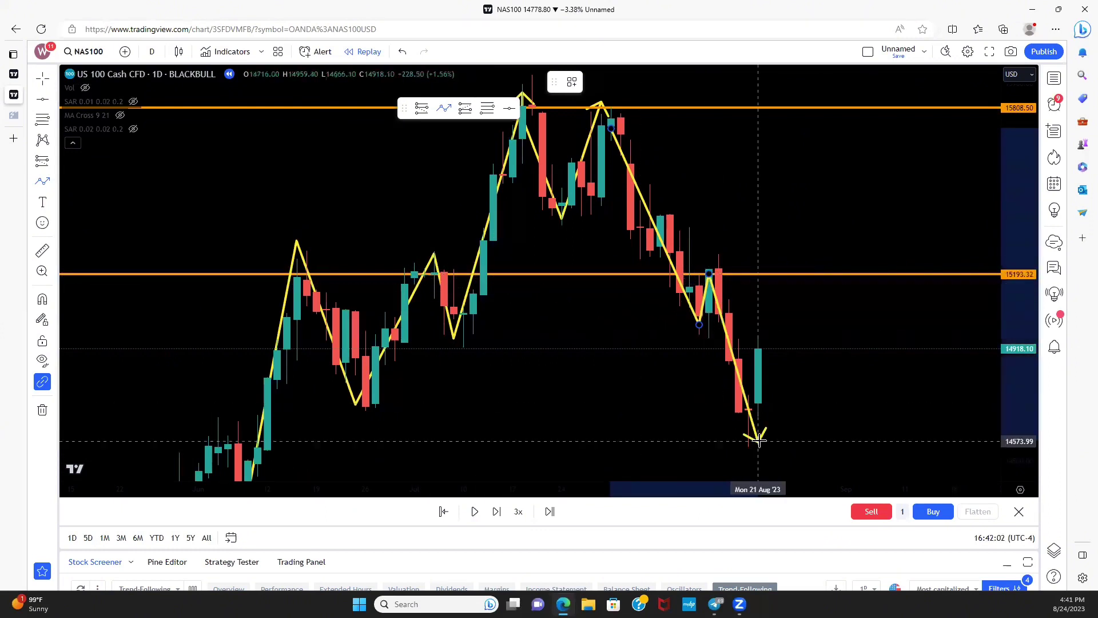
scroll(747, 448, "up", 4)
left_click_drag(1018, 337, 1017, 378)
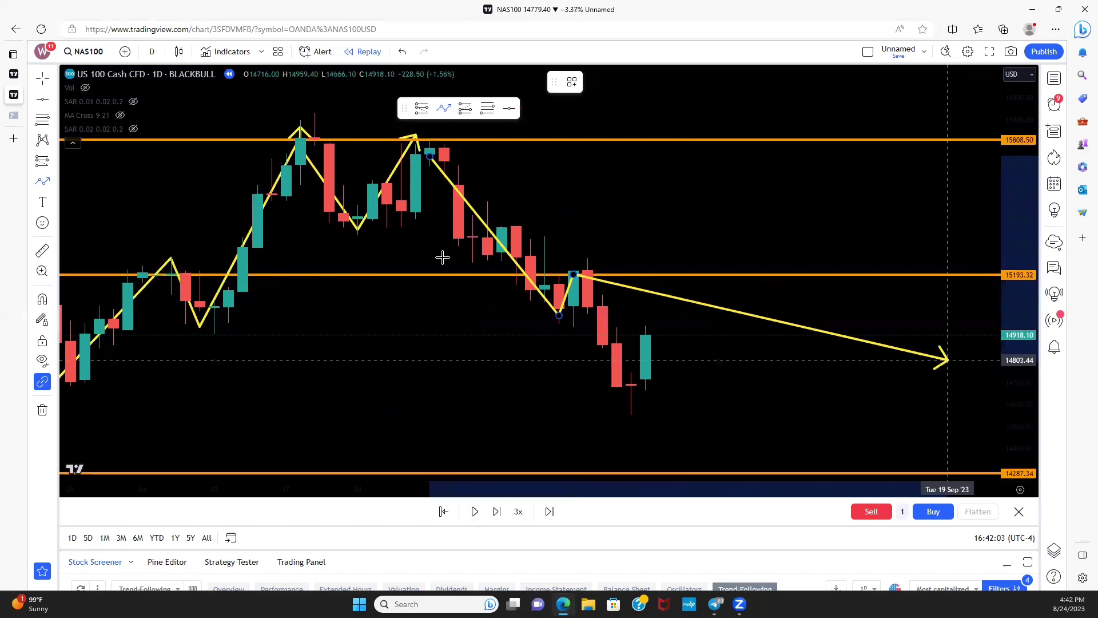
Play the replay through to the latest August 2023 candle and cancel the unfinished path.
left_click(473, 511)
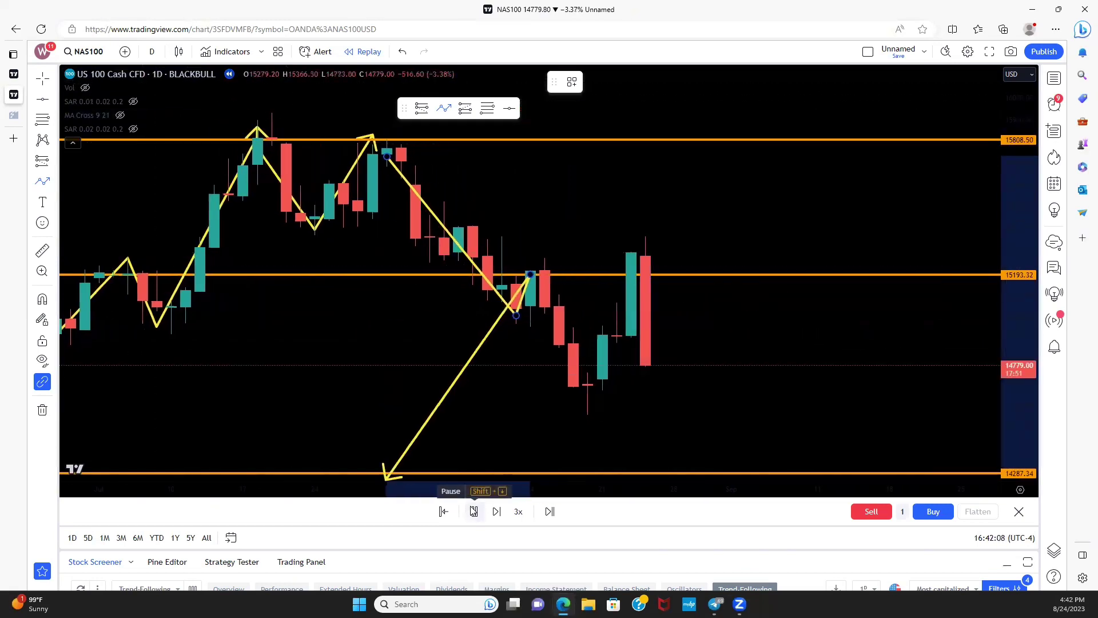
left_click(648, 333)
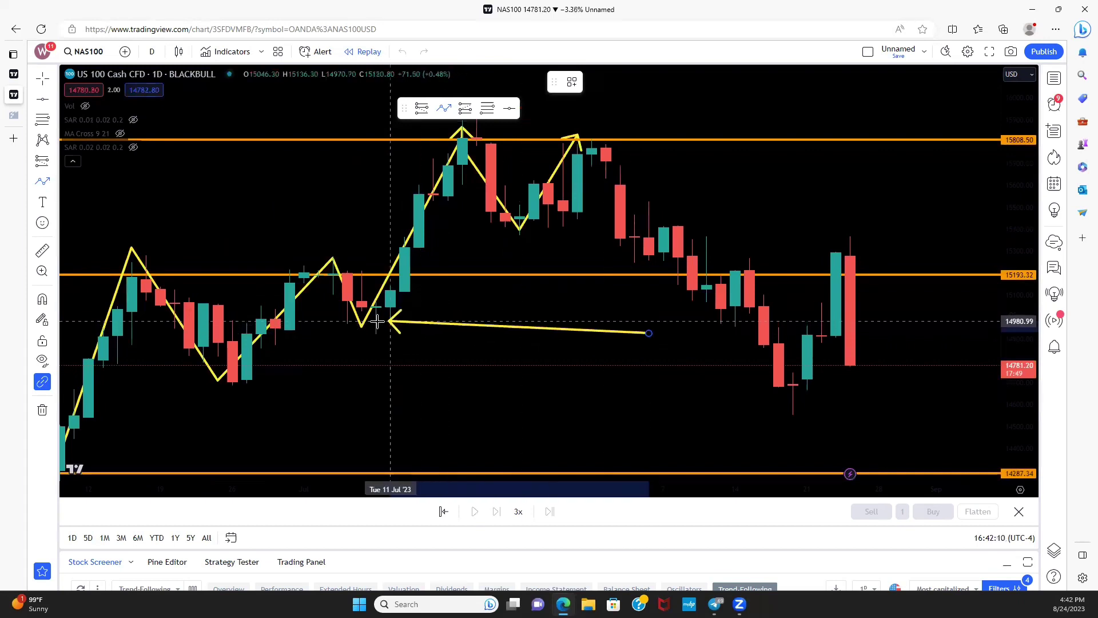
key("Escape")
left_click_drag(585, 310, 401, 291)
scroll(554, 315, "down", 3)
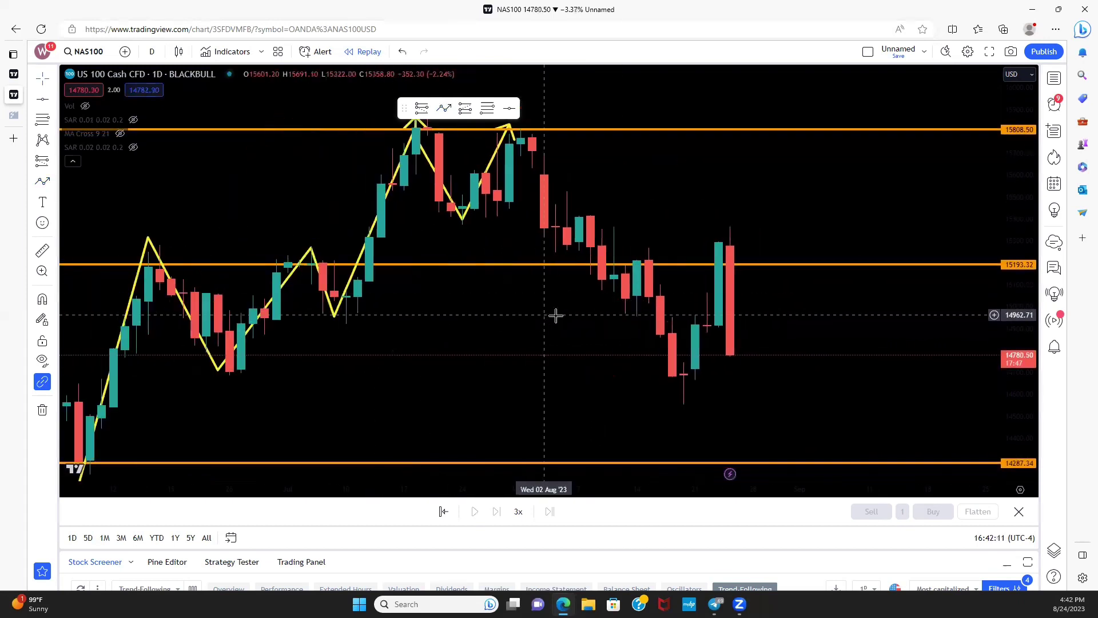
scroll(697, 271, "up", 2)
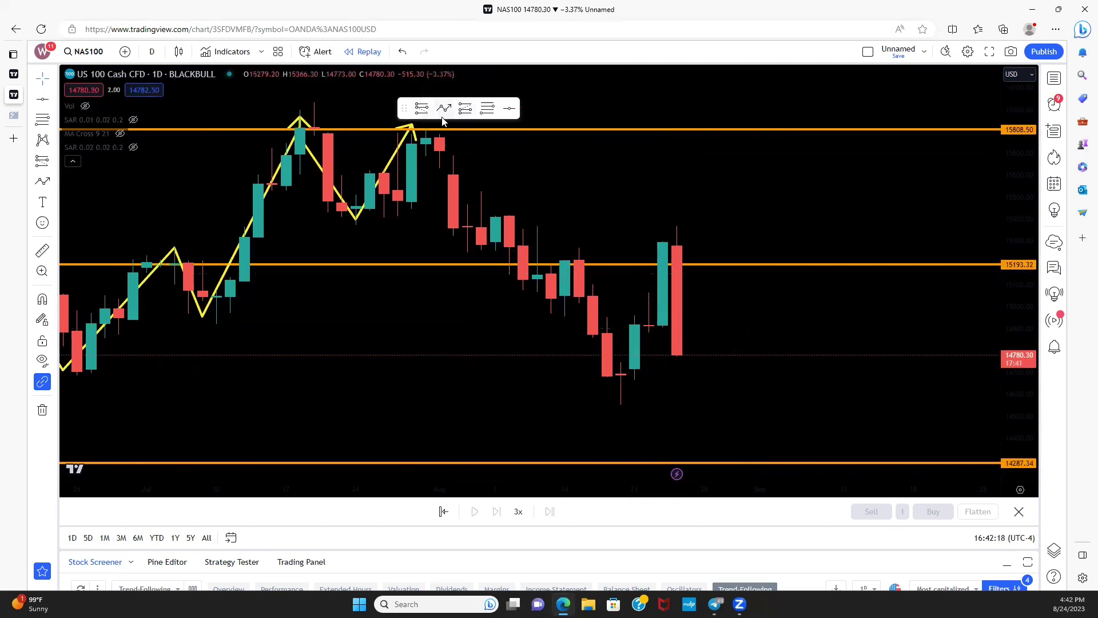
Switch the chart symbol to OANDA's NAS100USD.
left_click(85, 51)
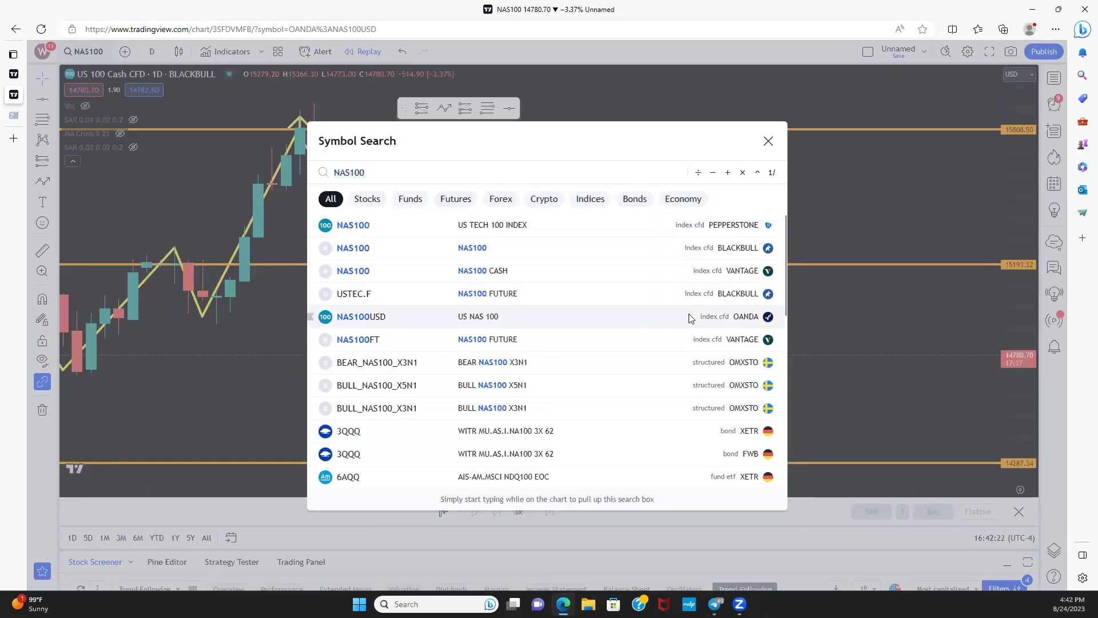
left_click(690, 319)
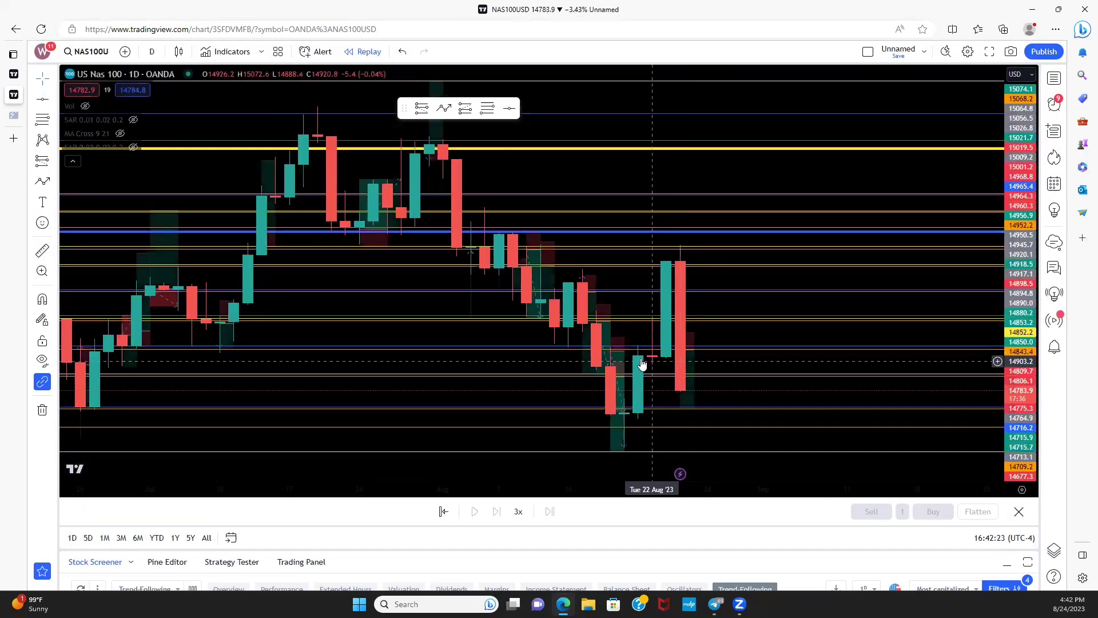
Examine the marked levels and past long and short trade positions on the NAS100USD daily chart from June to August 2023.
scroll(643, 365, "up", 2)
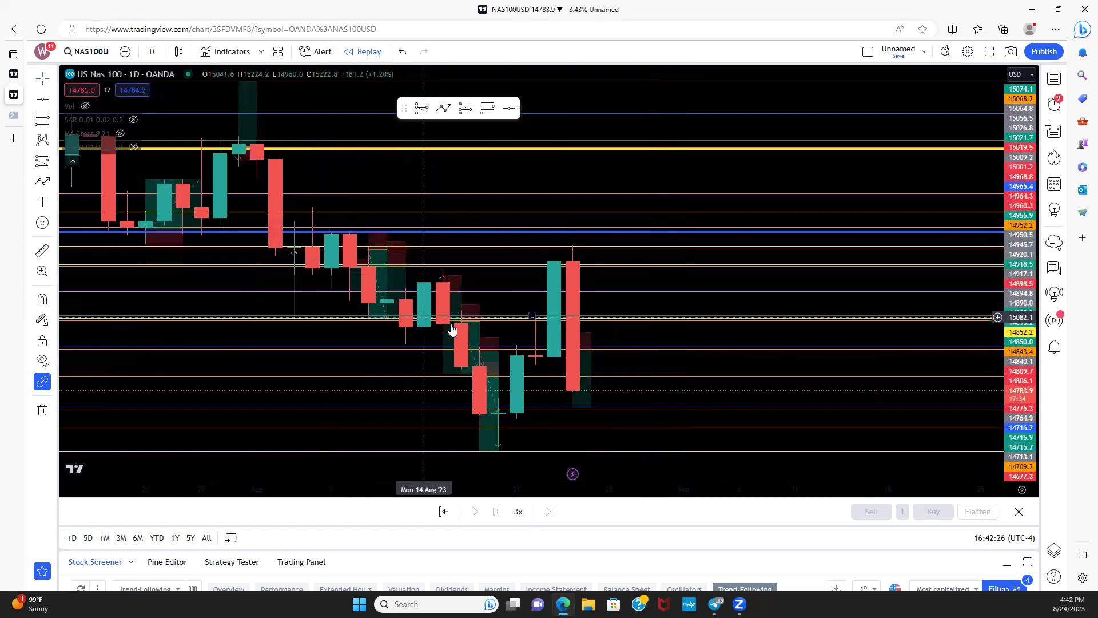
scroll(434, 321, "down", 3)
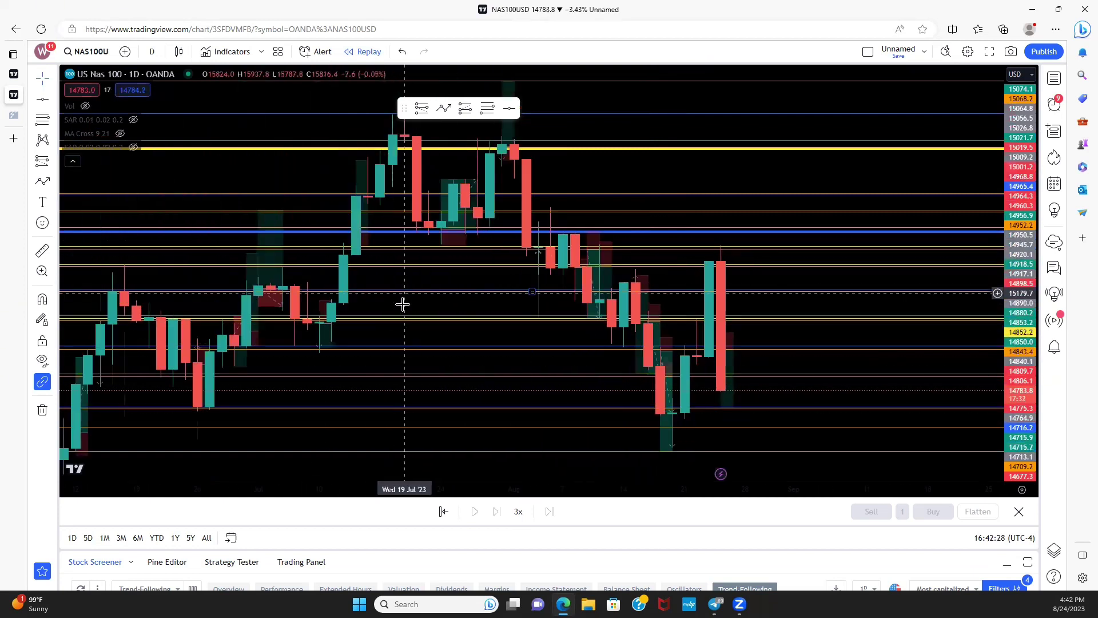
left_click_drag(498, 265, 751, 163)
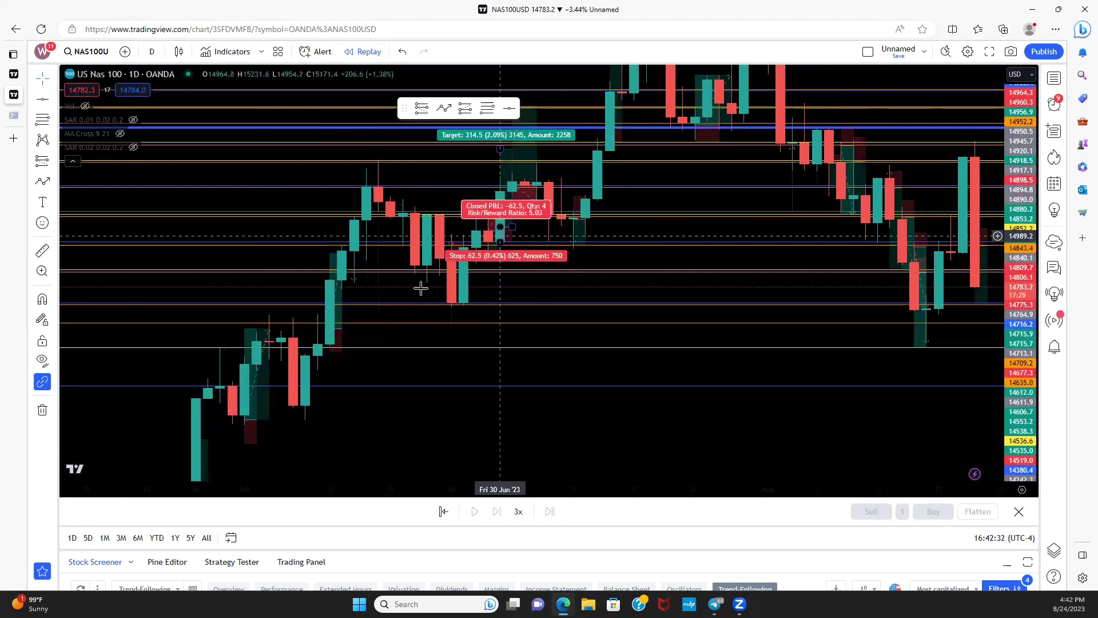
scroll(266, 181, "up", 1)
mouse_move(415, 286)
left_click_drag(417, 275, 476, 160)
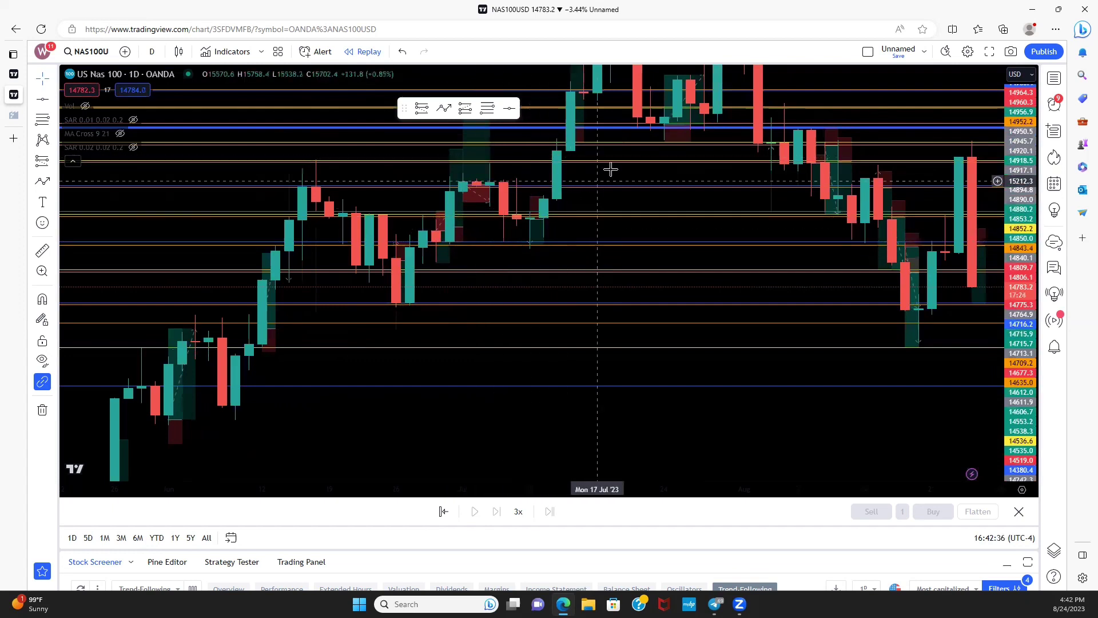
left_click_drag(639, 201, 486, 378)
mouse_move(537, 275)
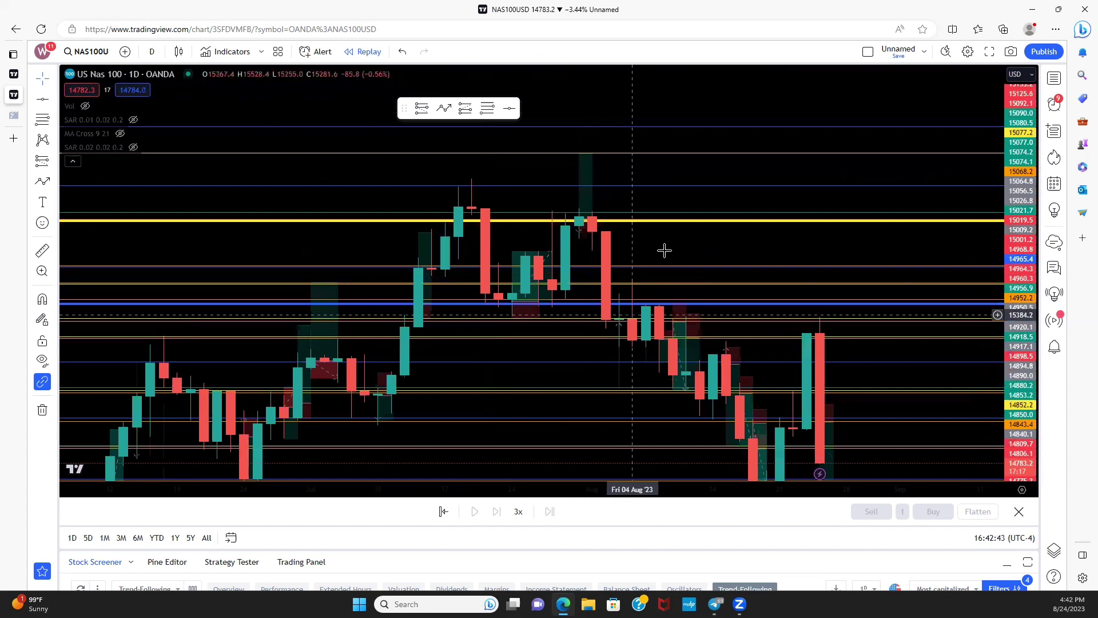
scroll(617, 176, "right", 4)
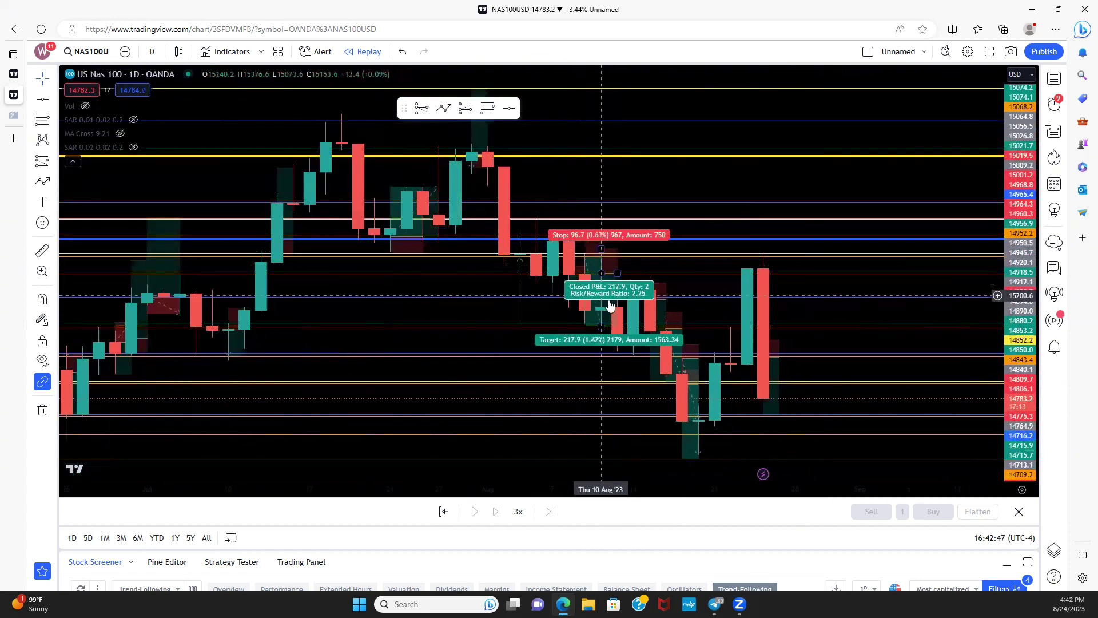
left_click_drag(794, 280, 733, 218)
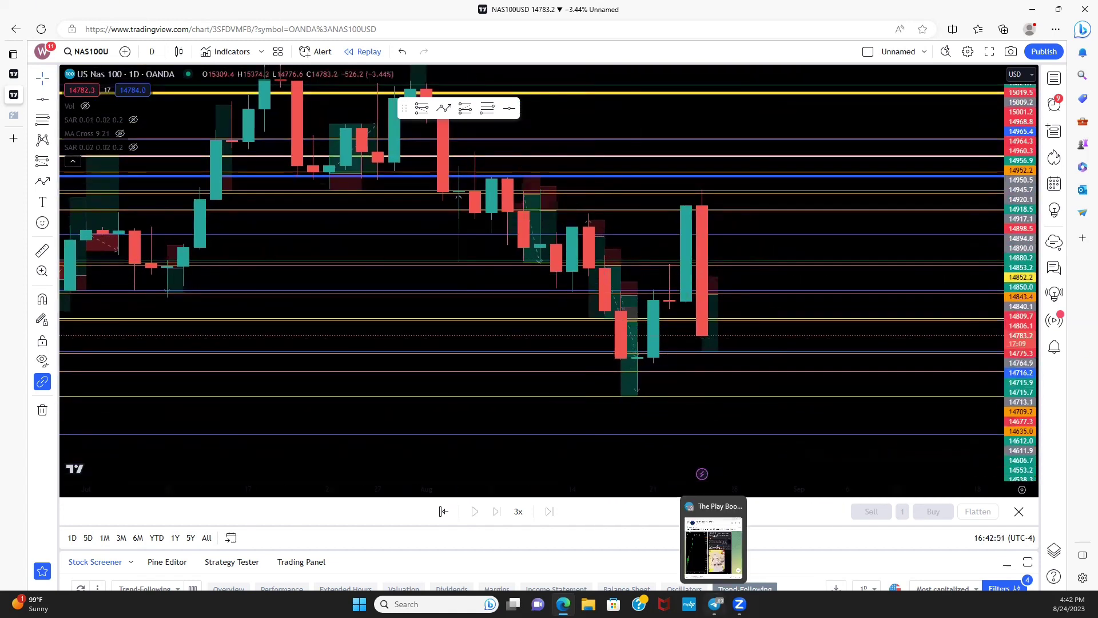
Switch to Telegram and browse The PlayBook Advanced Plays channel back to the 15 August NAS100 sell signal.
left_click(715, 604)
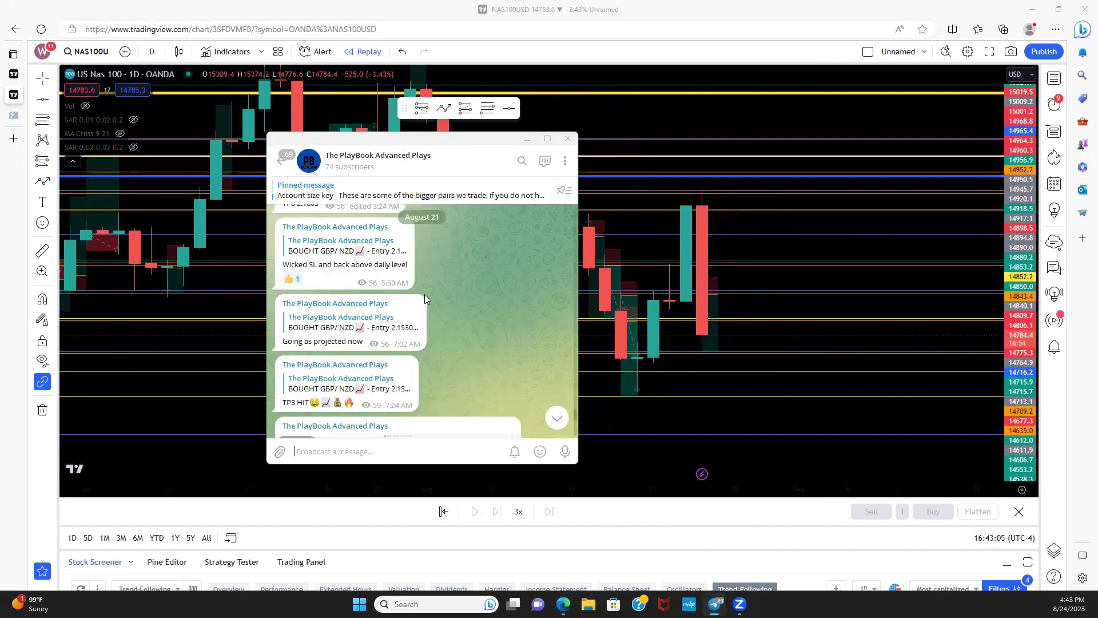
scroll(424, 295, "up", 12)
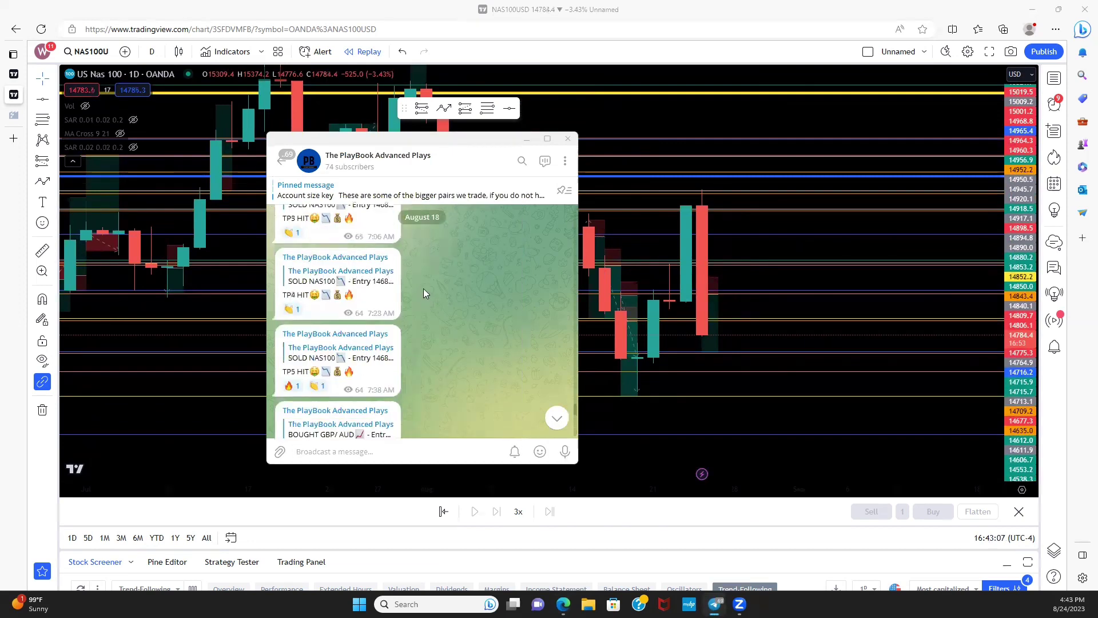
scroll(423, 294, "up", 10)
scroll(433, 304, "up", 10)
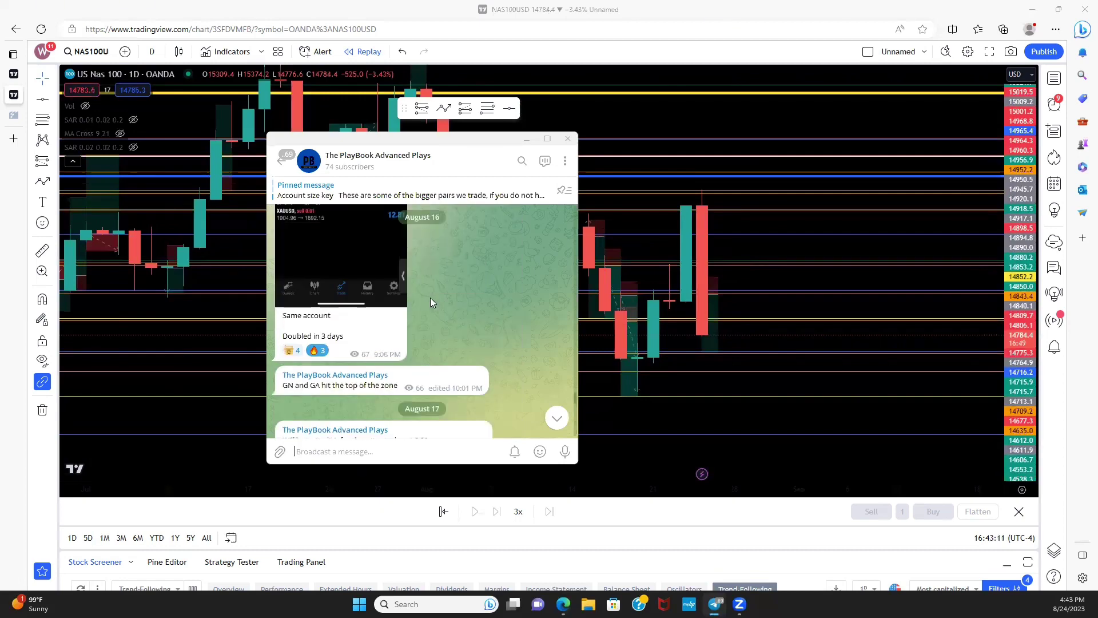
scroll(431, 302, "up", 10)
scroll(364, 310, "down", 1)
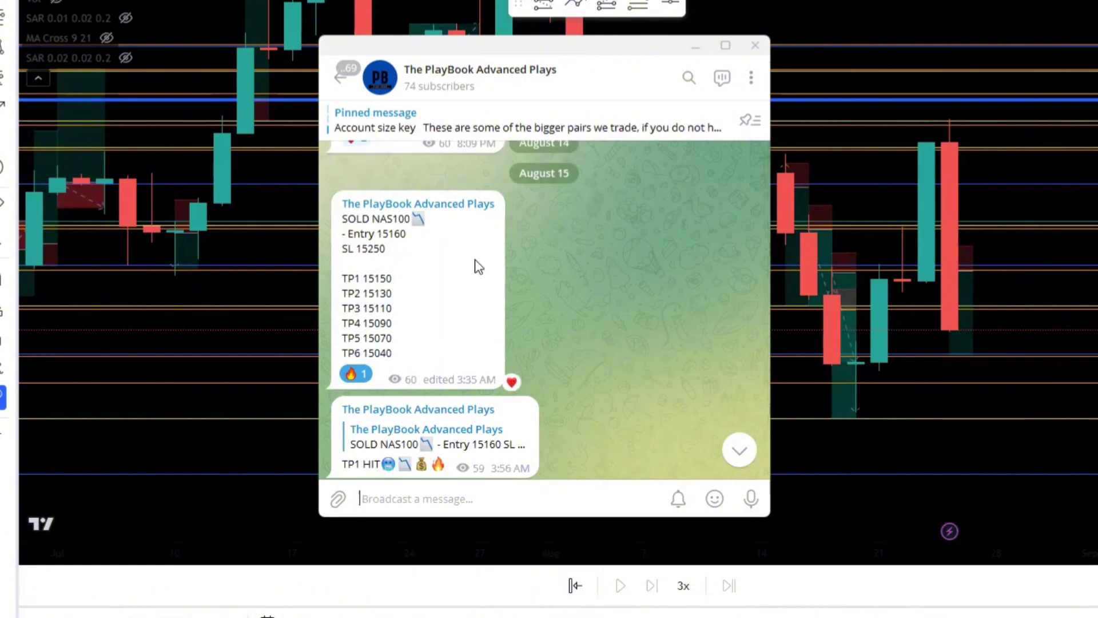
Review the channel's take-profit updates that follow the 15 August NAS100 sell signal with entry 15160.
scroll(551, 254, "up", 12)
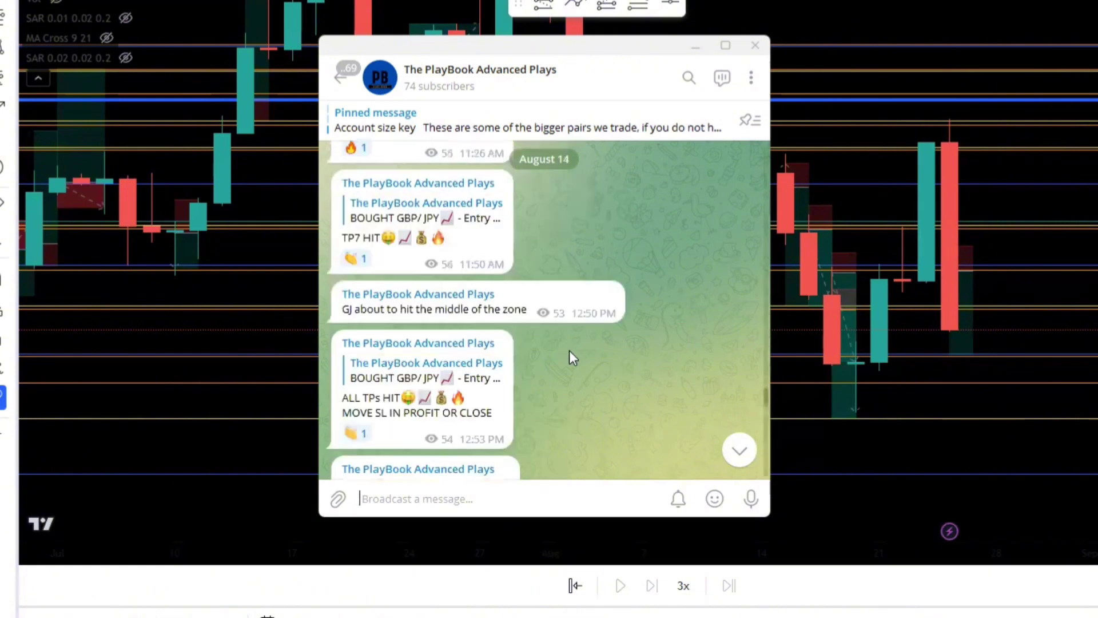
scroll(561, 359, "down", 10)
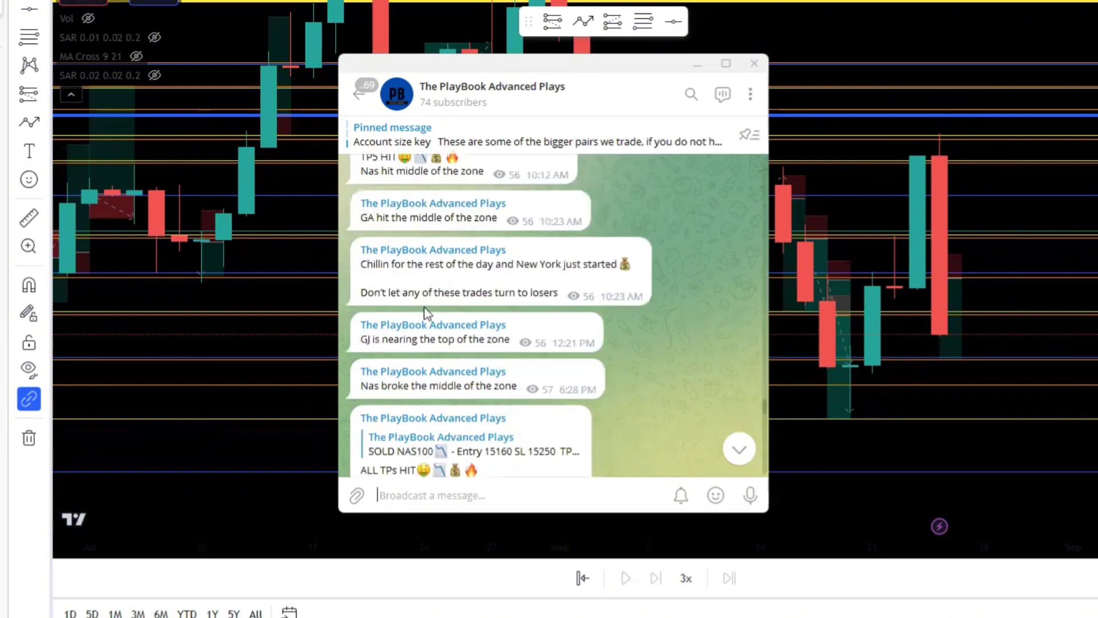
scroll(426, 313, "down", 3)
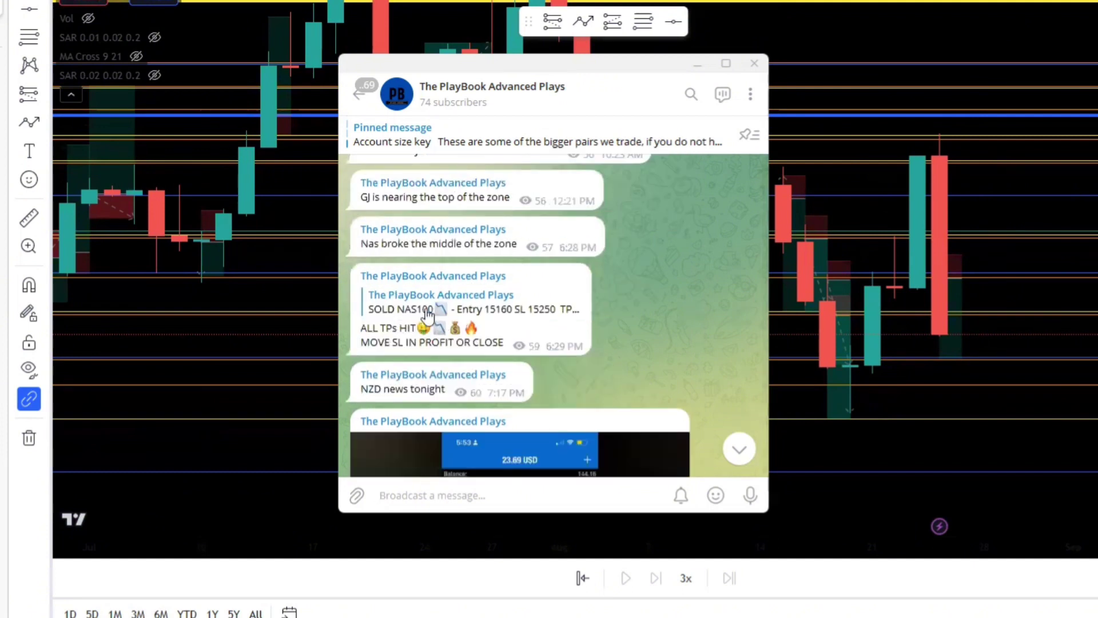
Find the 18 August NAS100 sell signal in the channel and compare it with the mid-August short positions on the daily chart.
scroll(426, 313, "down", 10)
scroll(503, 296, "up", 3)
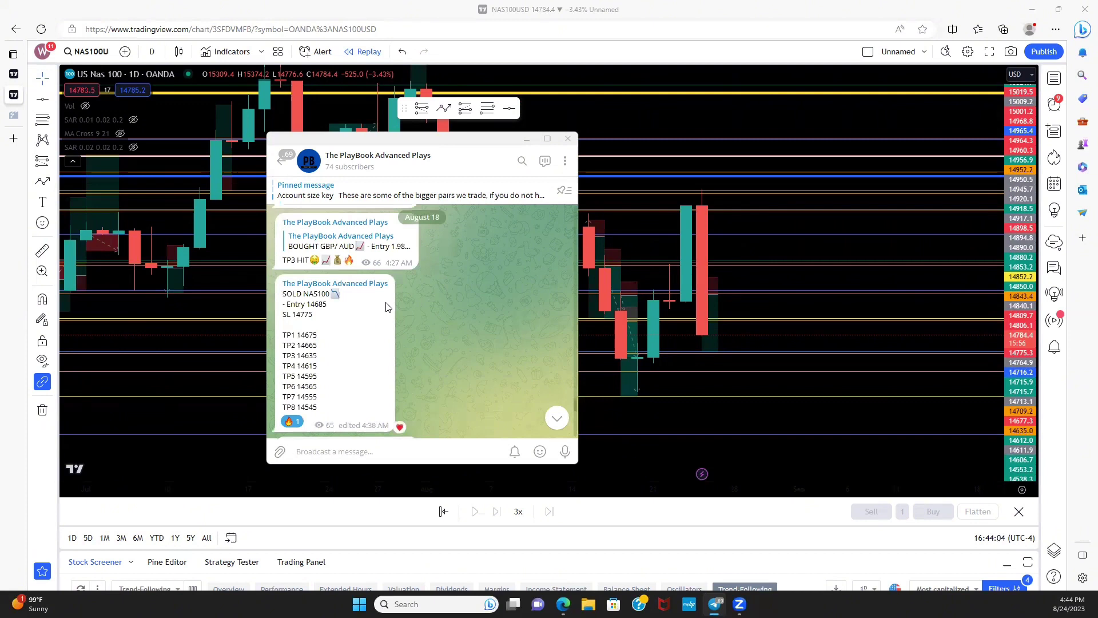
scroll(386, 308, "down", 2)
scroll(384, 309, "up", 1)
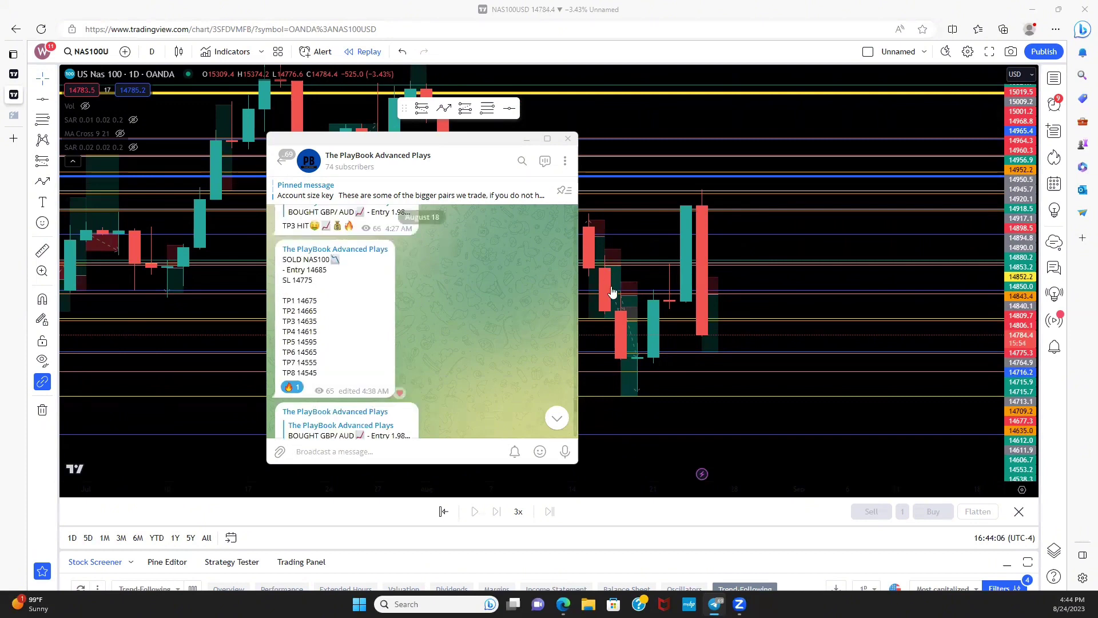
mouse_move(630, 343)
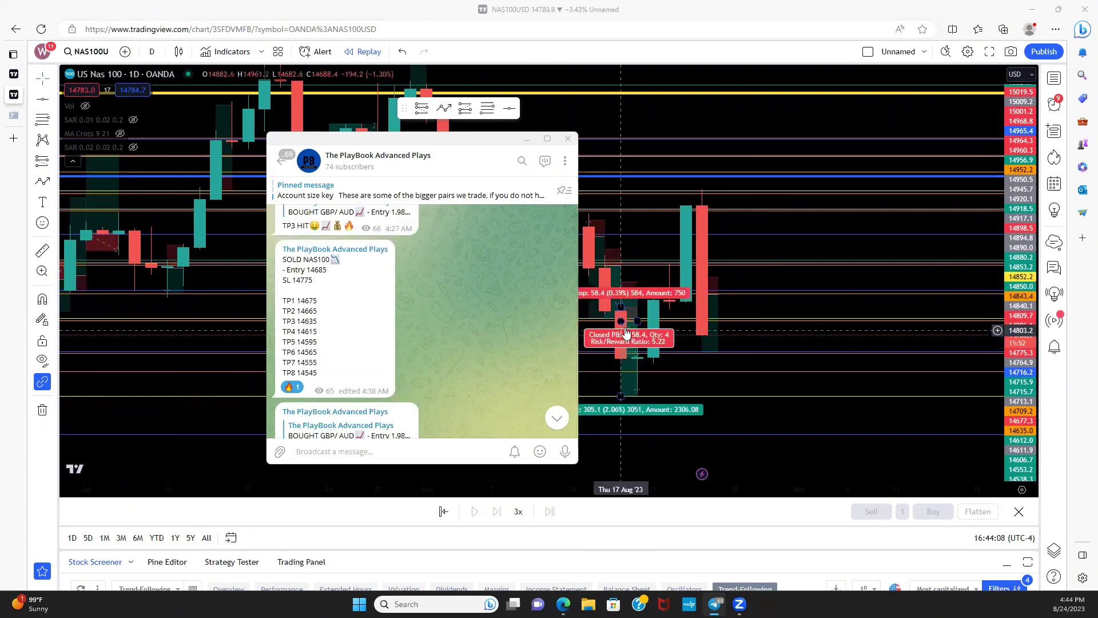
scroll(699, 405, "up", 2)
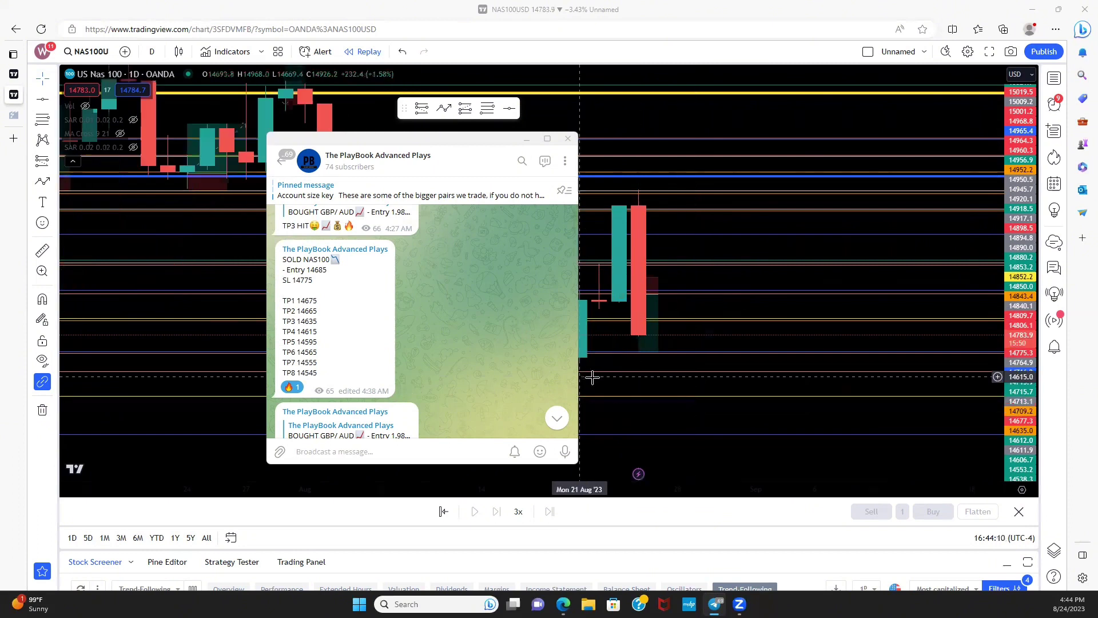
scroll(591, 378, "down", 2)
scroll(378, 289, "down", 3)
scroll(390, 290, "down", 1)
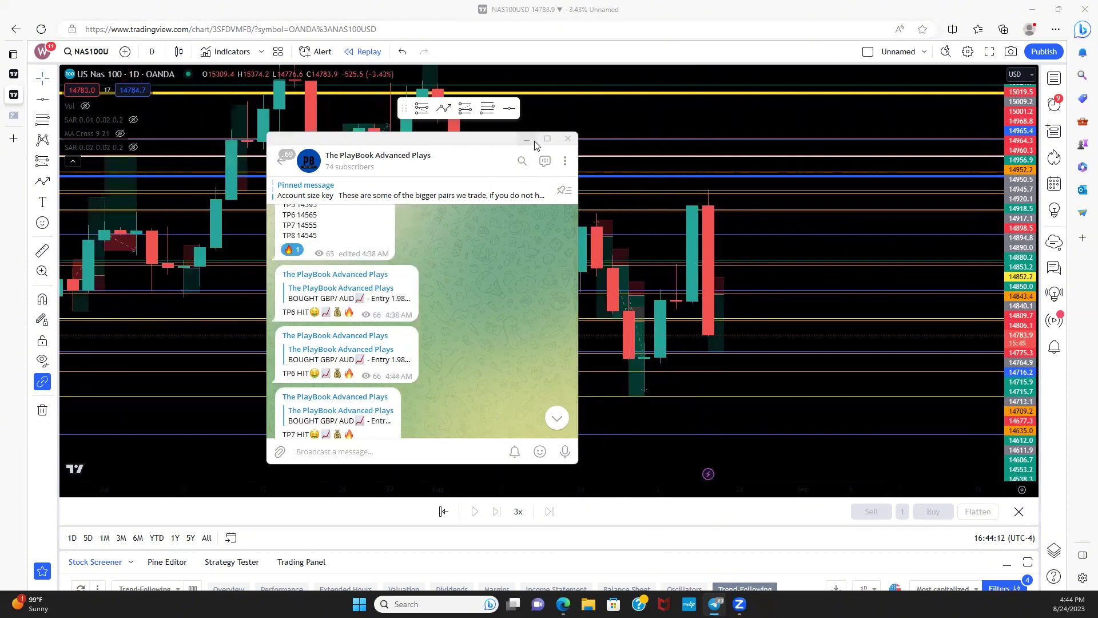